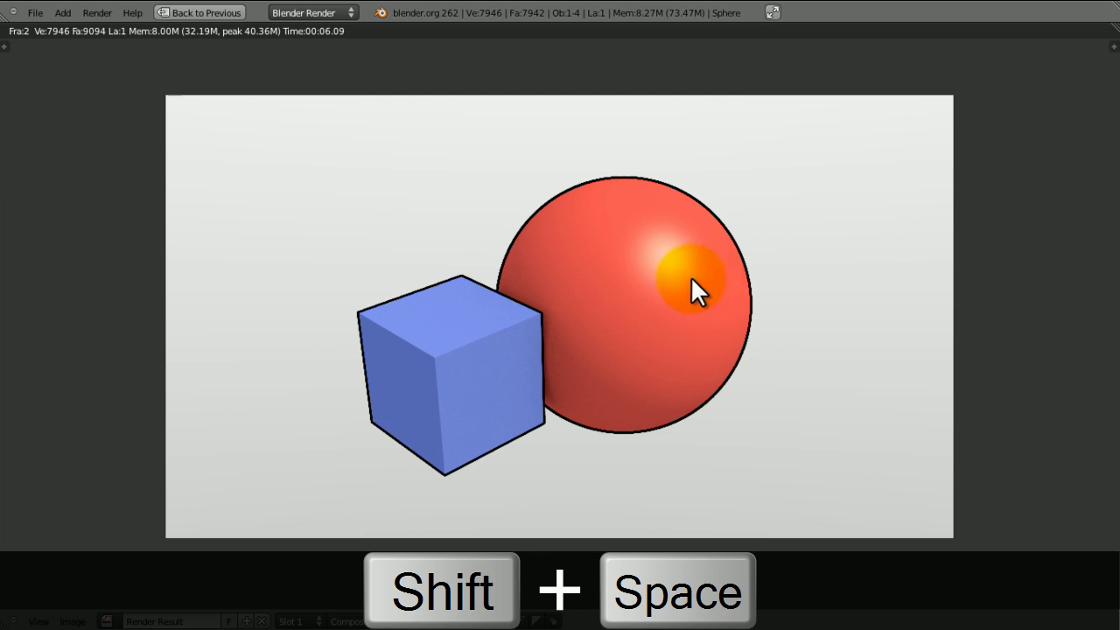
Leave the maximized render view and start a new file with the default scene
key("shift+space")
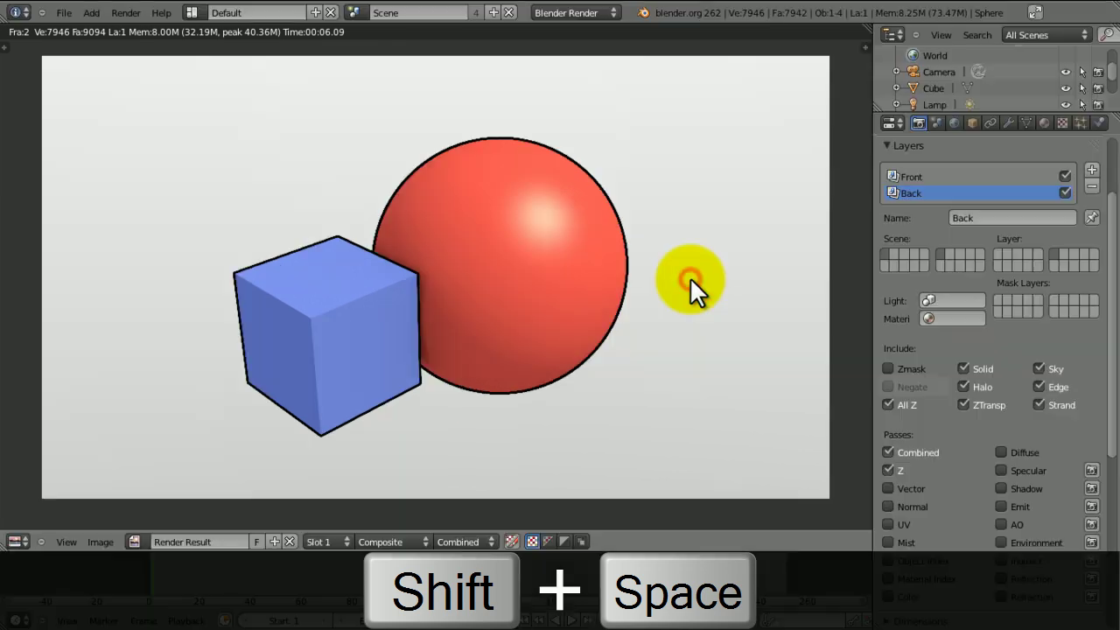
key("ctrl+n")
left_click(624, 302)
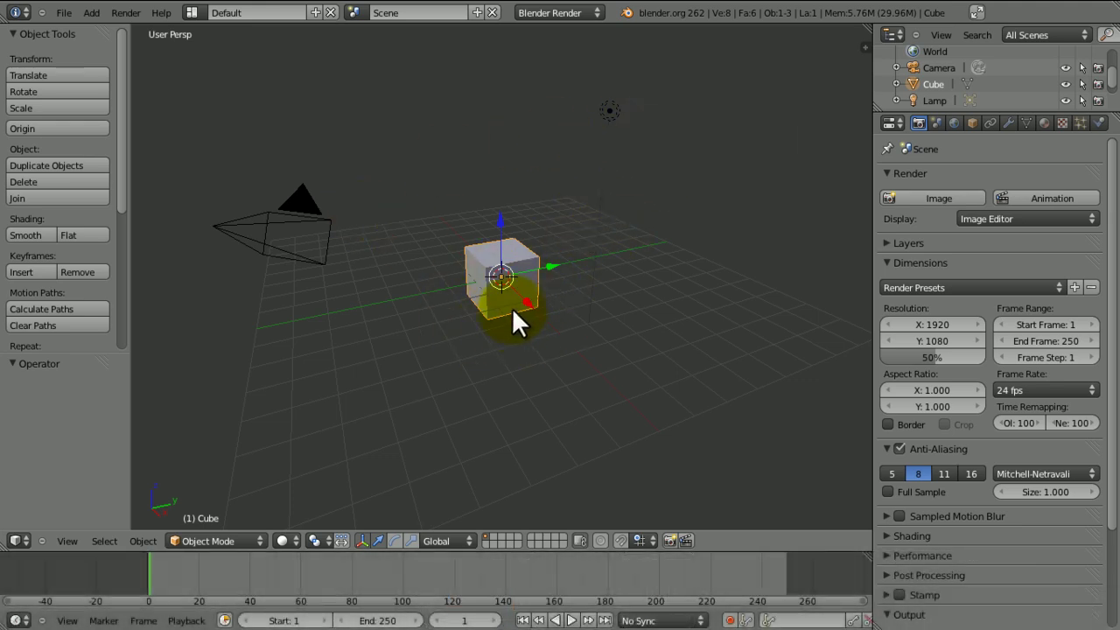
Rename the default cube's material to Cube and set its diffuse color to blue
left_click(1043, 123)
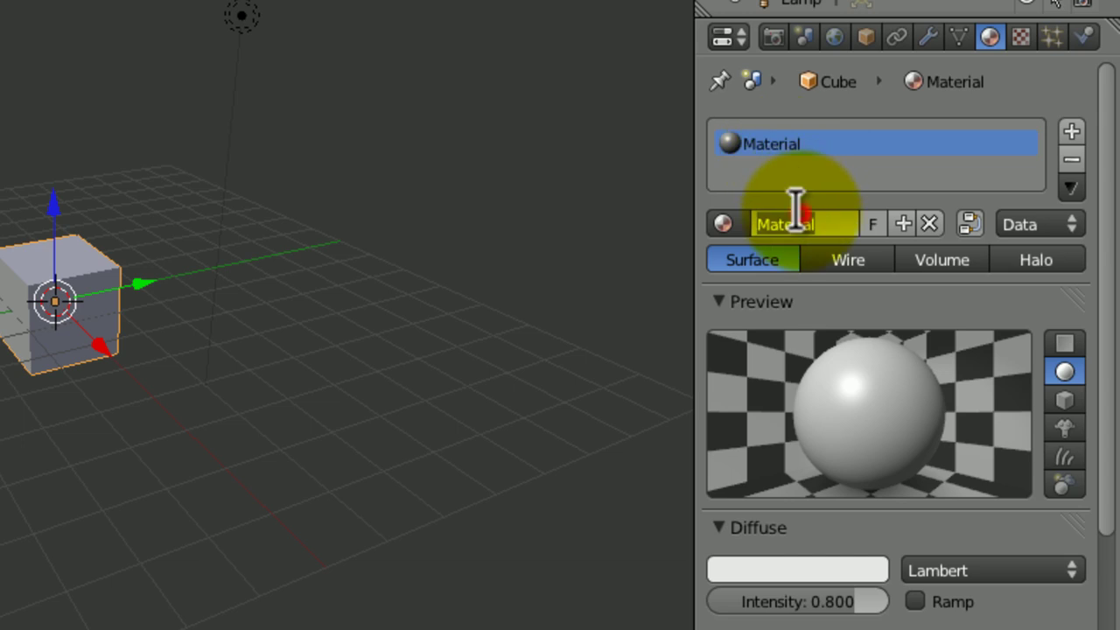
key("Return")
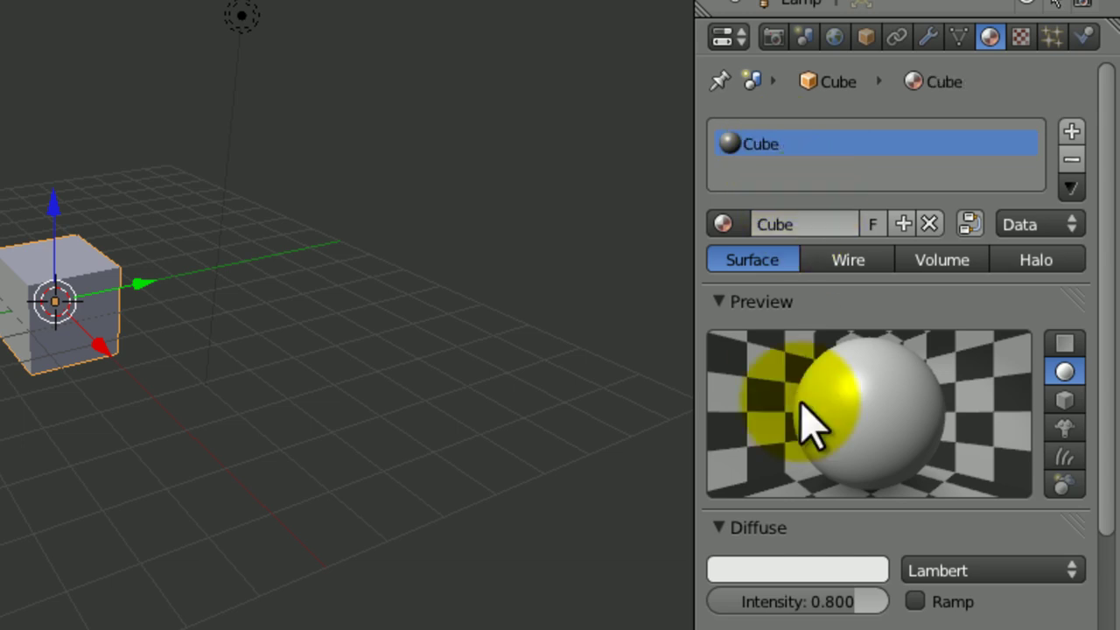
left_click(798, 569)
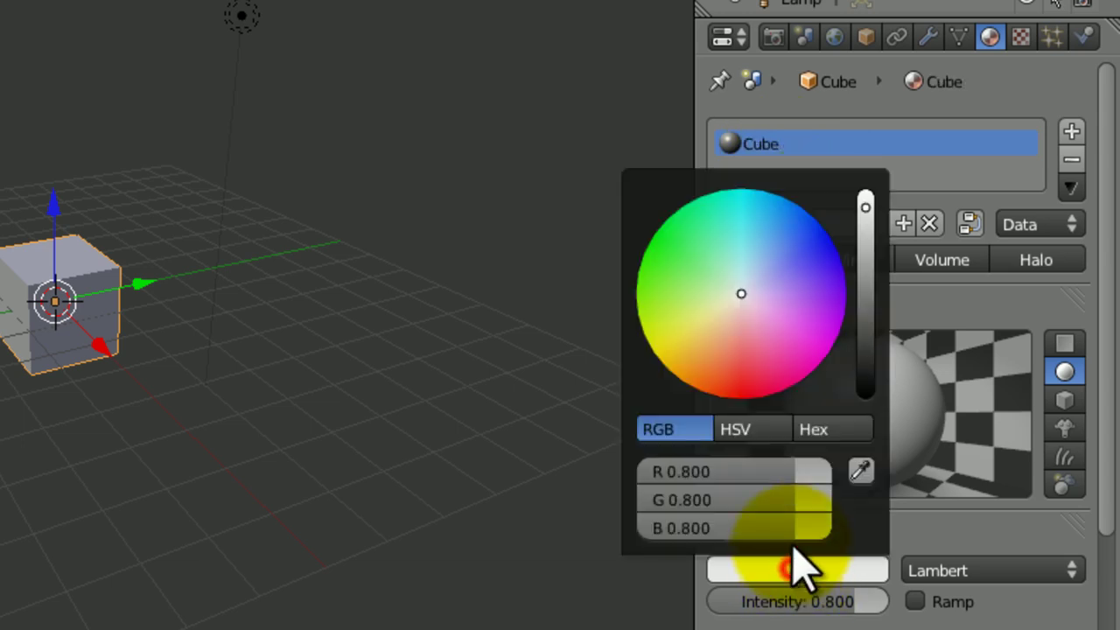
left_click(812, 247)
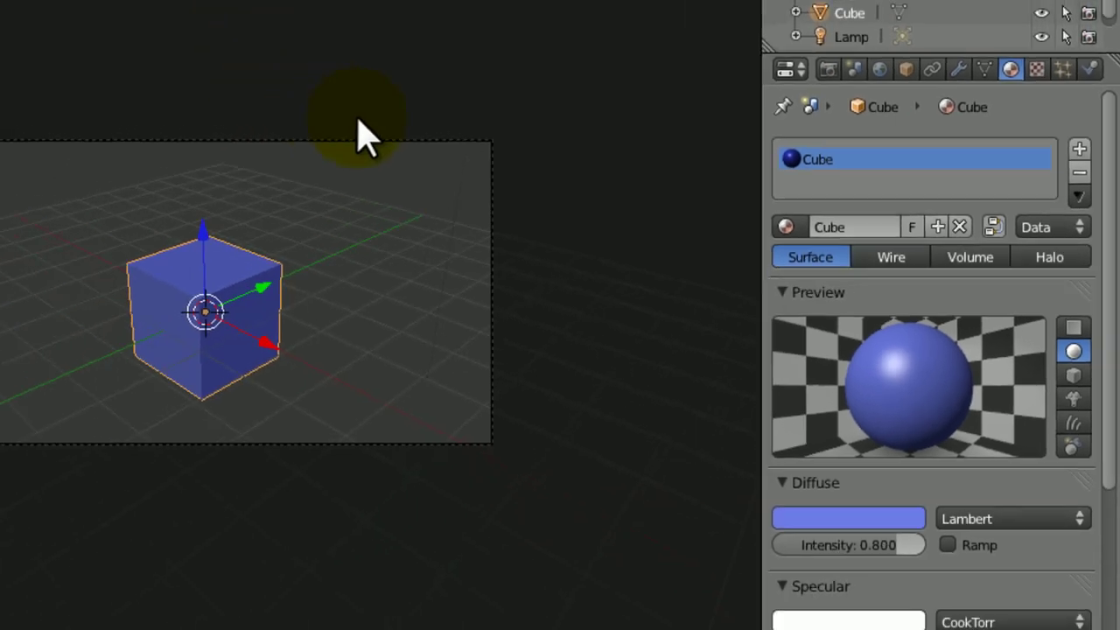
Move the cube about -1.737 units along the global Y axis and deselect it
key("g")
key("x")
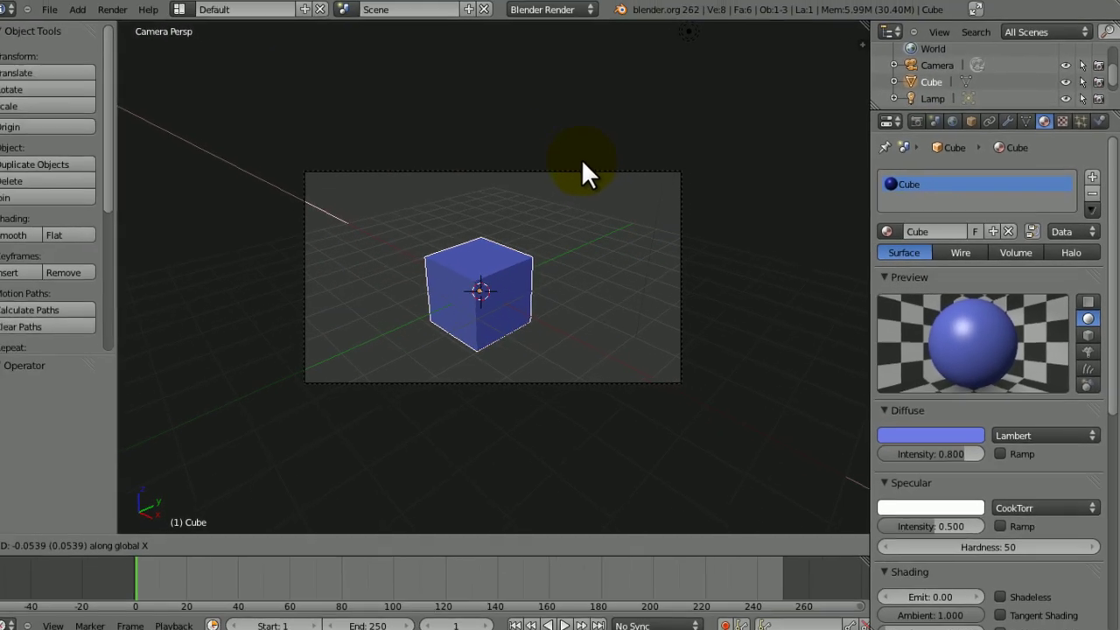
left_click(544, 189)
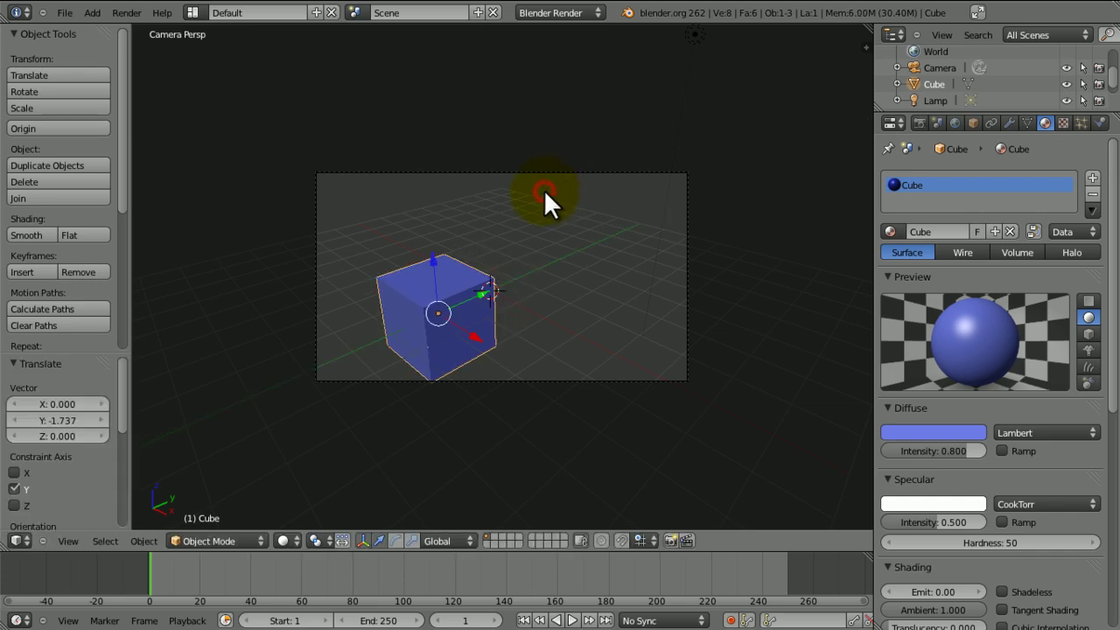
key("a")
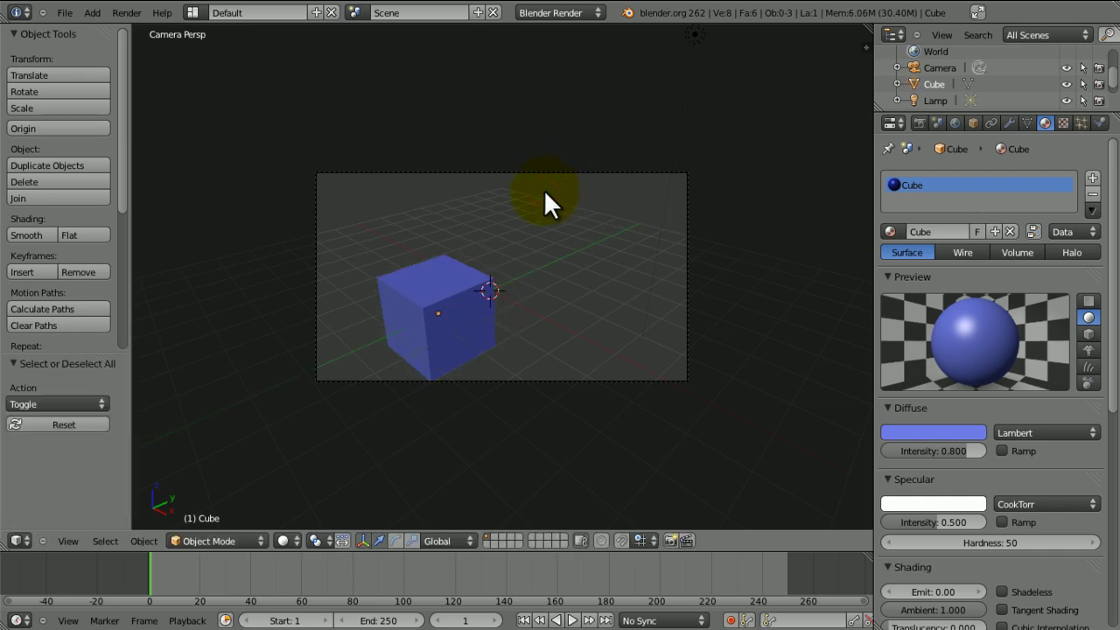
Add a UV sphere mesh at the center of the scene
key("KP_1")
middle_click_drag(543, 189, 402, 265)
key("shift+a")
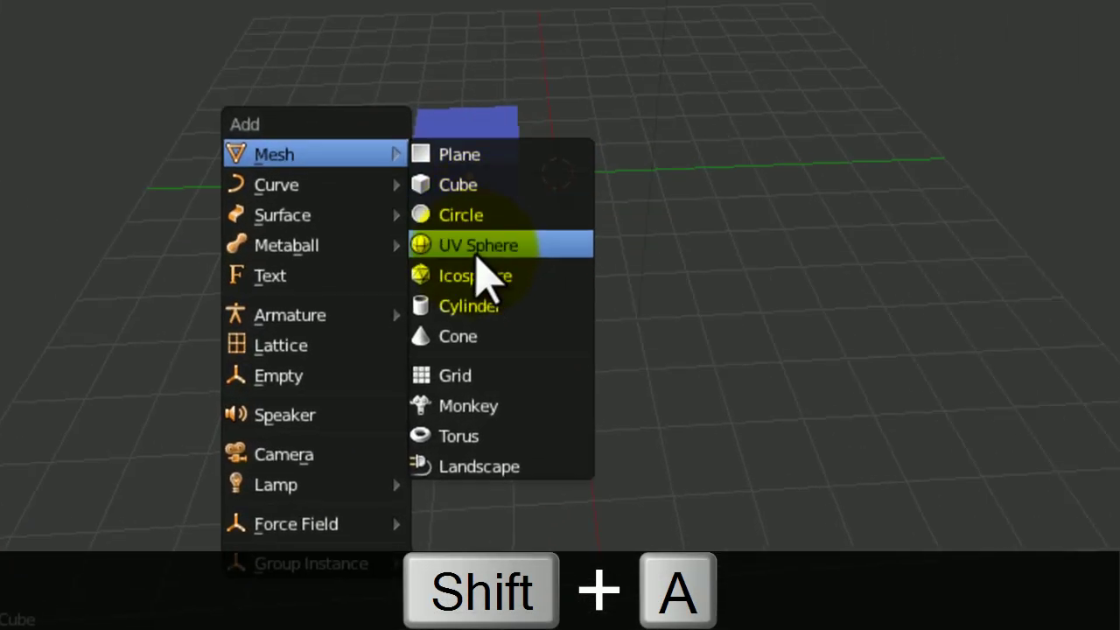
left_click(477, 246)
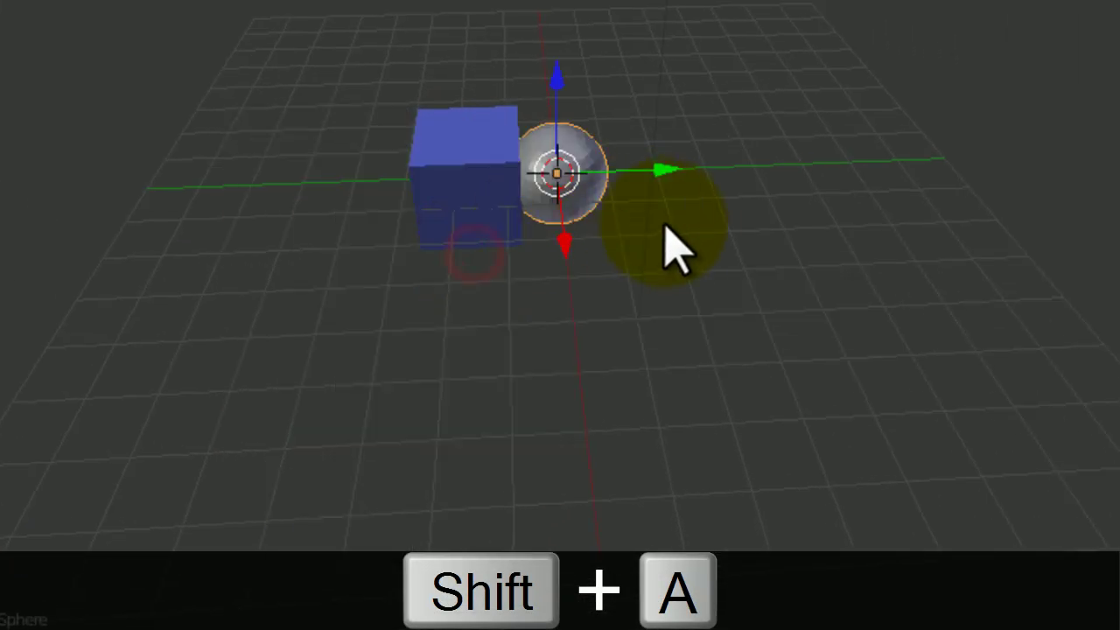
Scale the sphere up larger than the cube and move it along the positive Y axis, clear of the cube
key("s")
left_click(782, 263)
key("g")
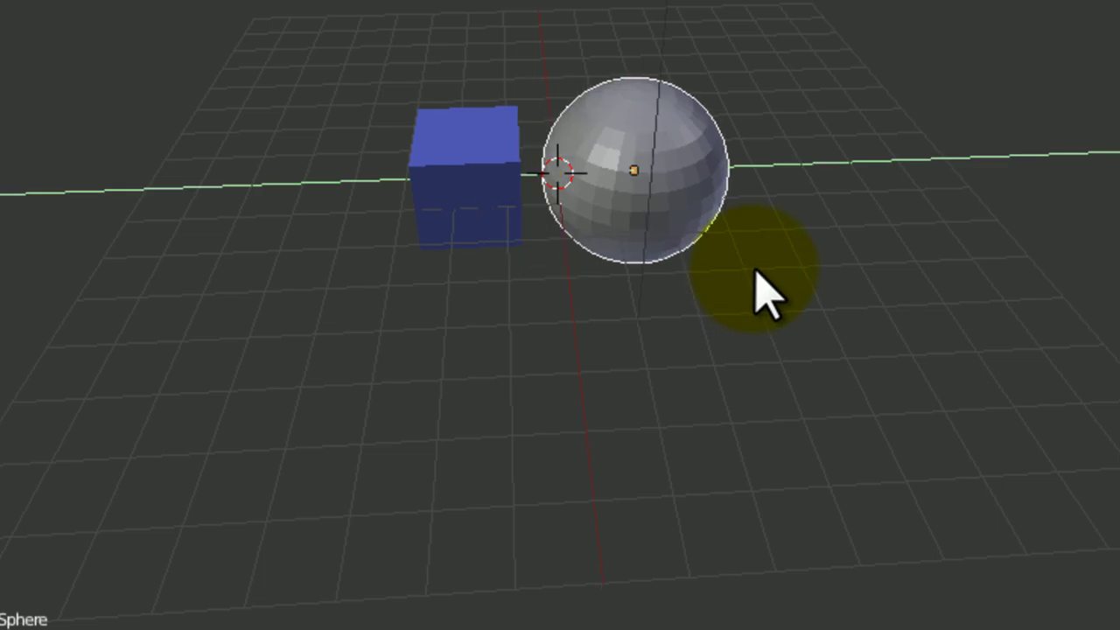
left_click(742, 272)
Move the cube about 0.774 units along Y in the camera view so it partly overlaps the sphere
key("KP_0")
right_click(475, 234)
middle_click_drag(475, 234, 519, 230)
Apply smooth shading to the sphere and add a level 2 Subdivision Surface modifier to it
right_click(642, 188)
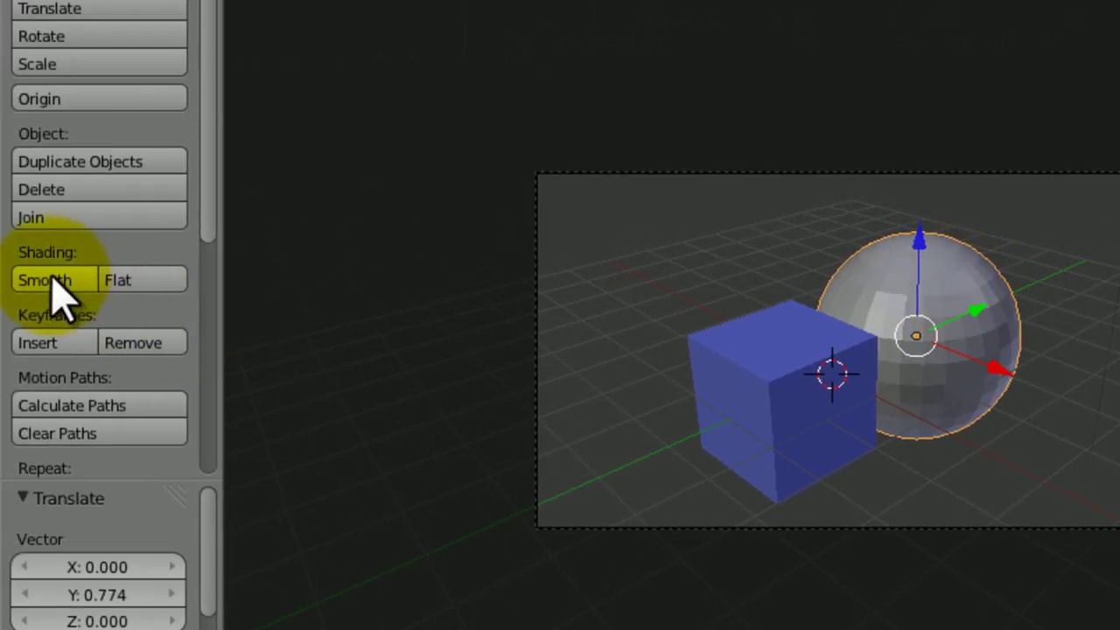
left_click(54, 282)
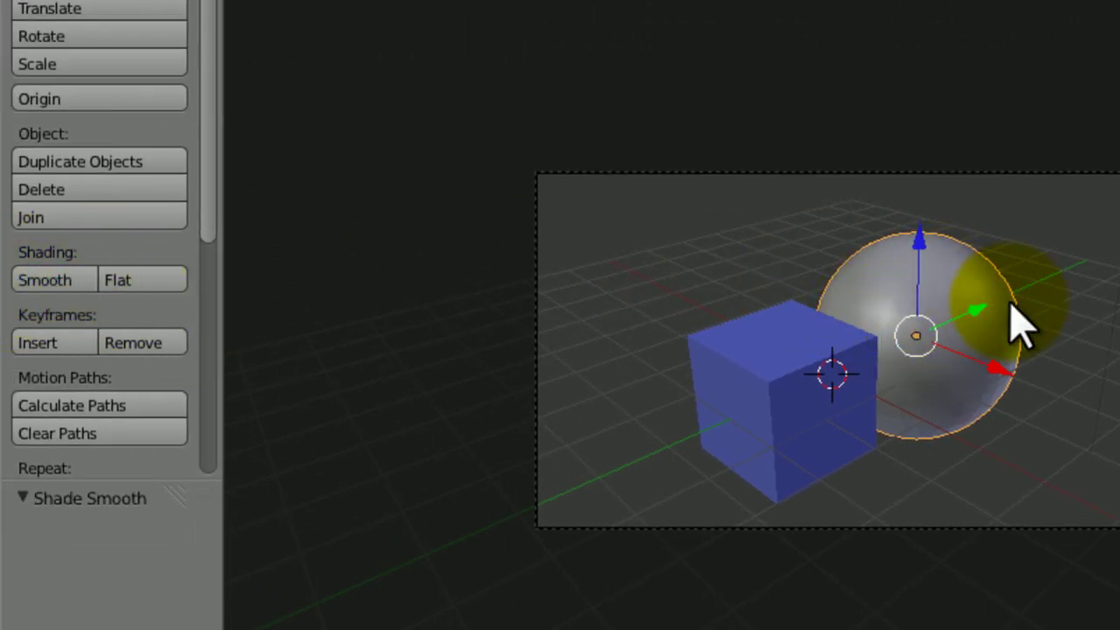
key("ctrl+2")
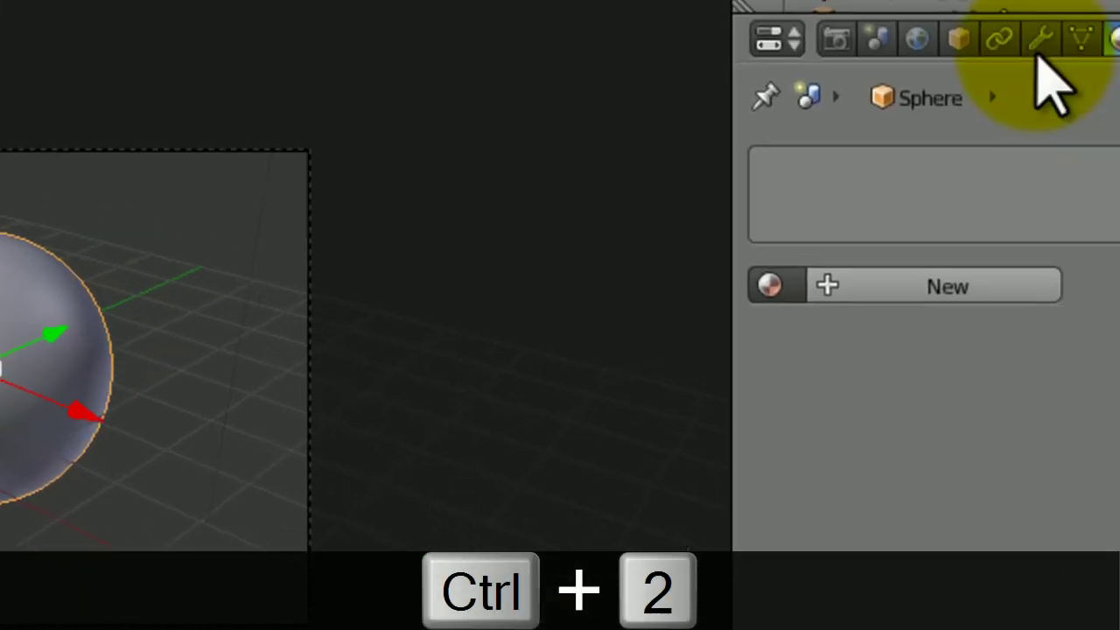
left_click(1039, 35)
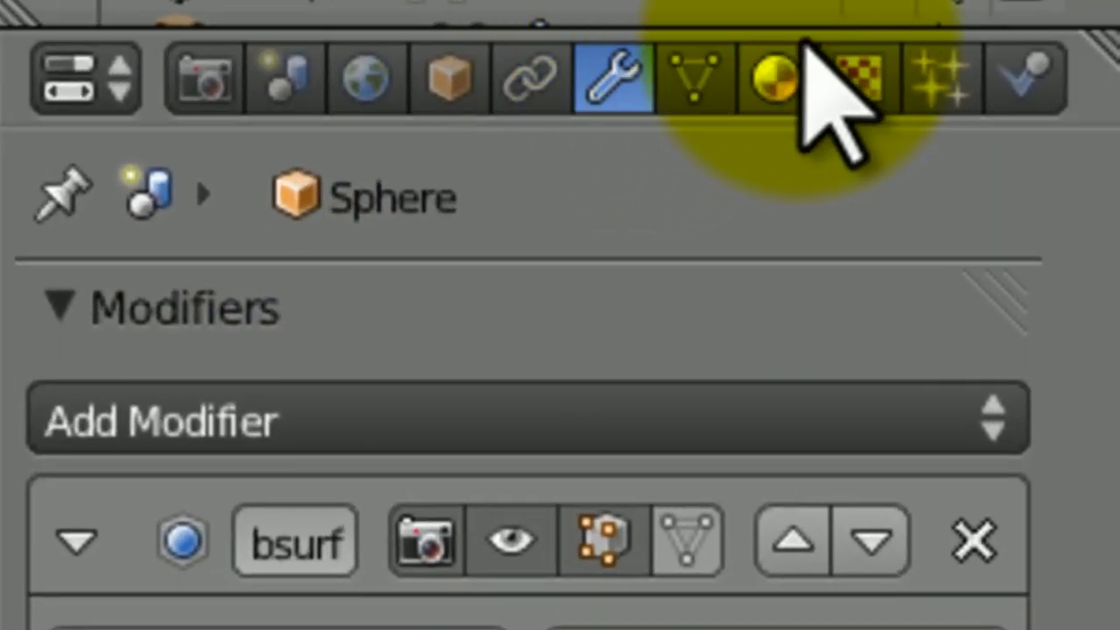
Create a new material on the sphere and name it Sphere
left_click(785, 73)
left_click(435, 534)
left_click(295, 562)
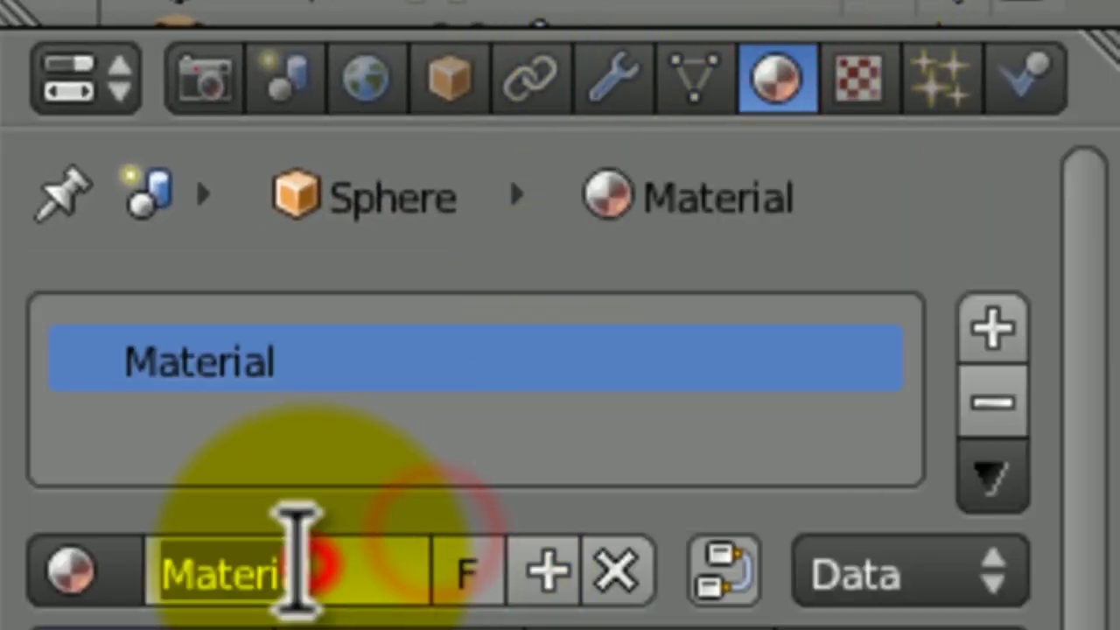
type("Spher")
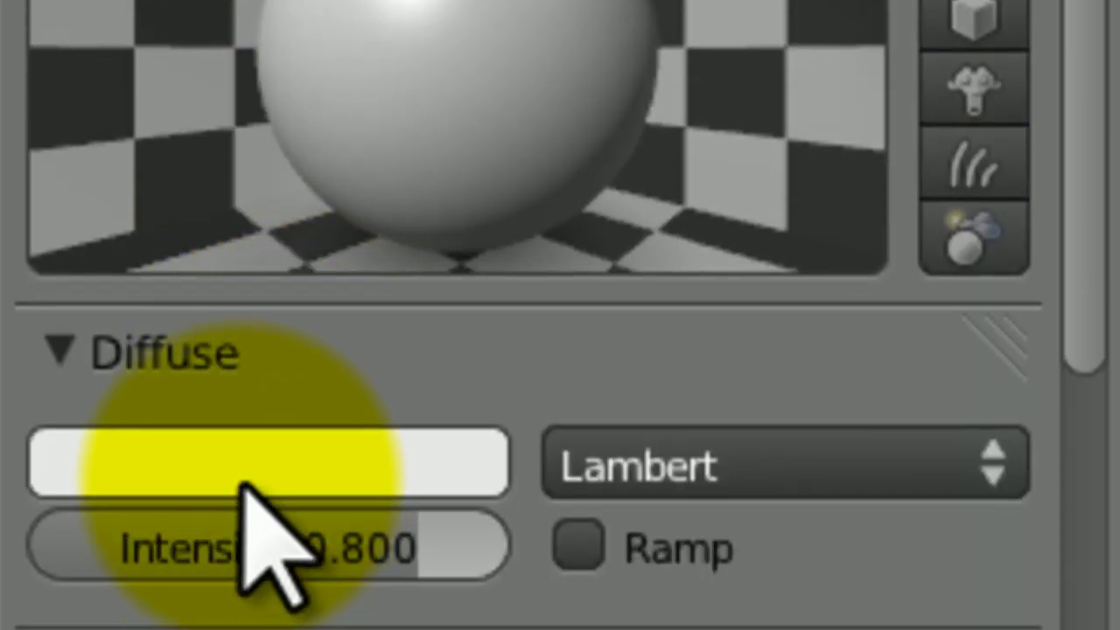
Set the sphere material's diffuse color to red, about R 0.800, G 0.136, B 0.106
left_click(236, 572)
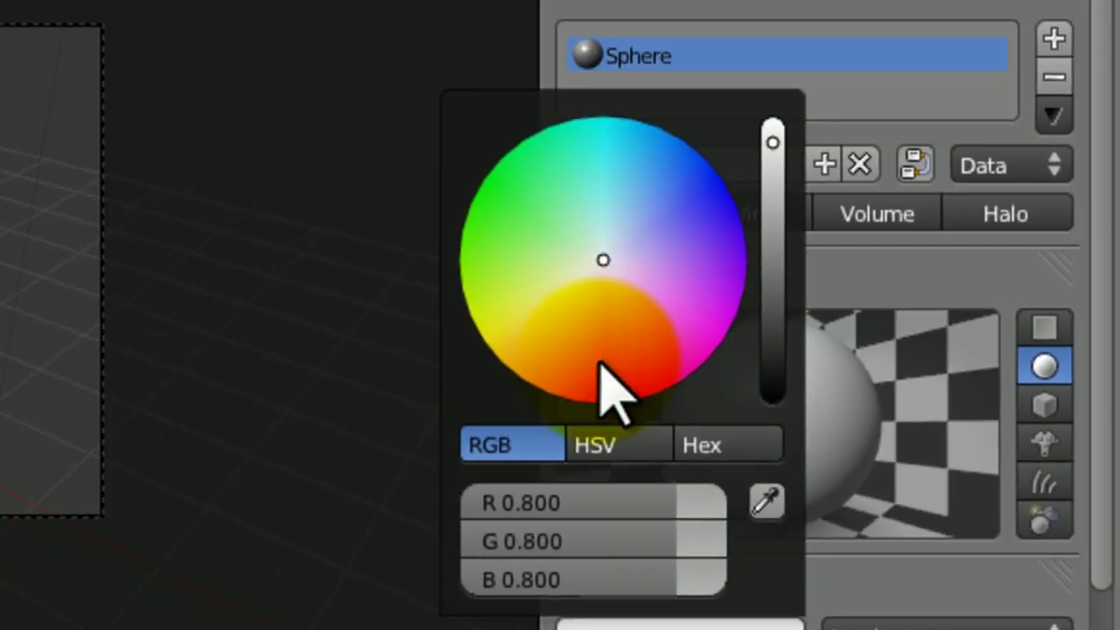
left_click(597, 362)
left_click(658, 621)
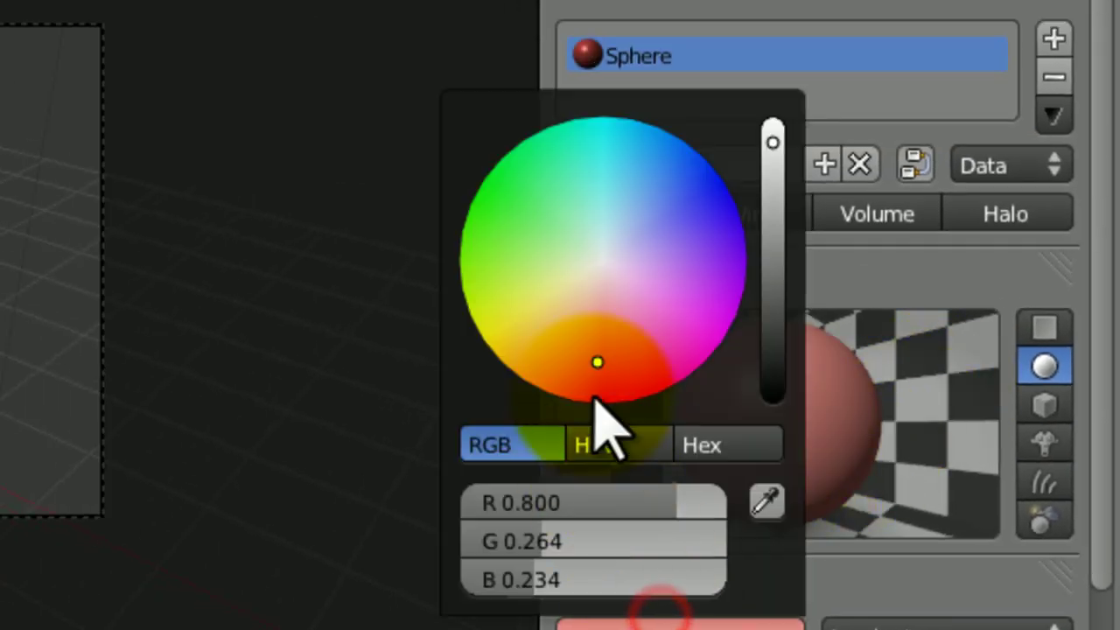
left_click_drag(605, 374, 598, 383)
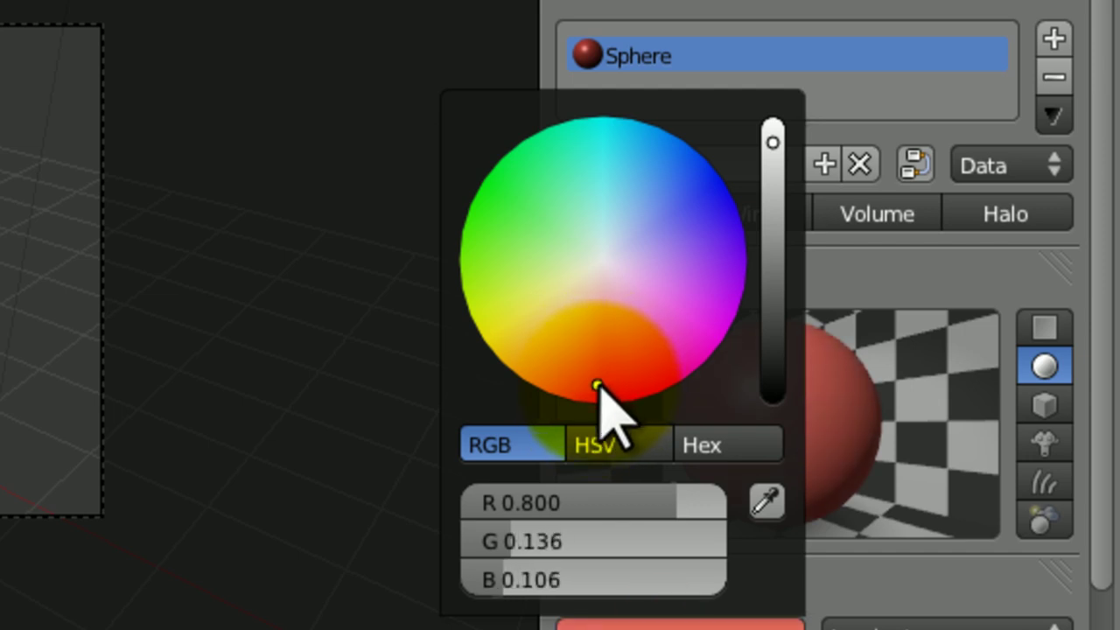
left_click(852, 374)
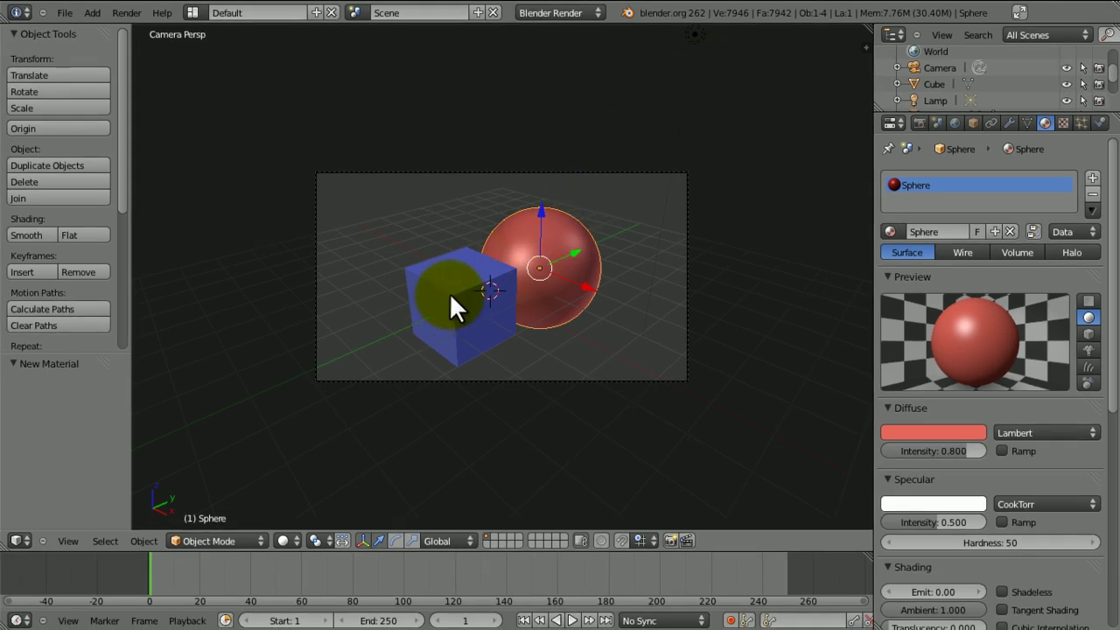
Change the scene's lamp to a Sun lamp
right_click(696, 37)
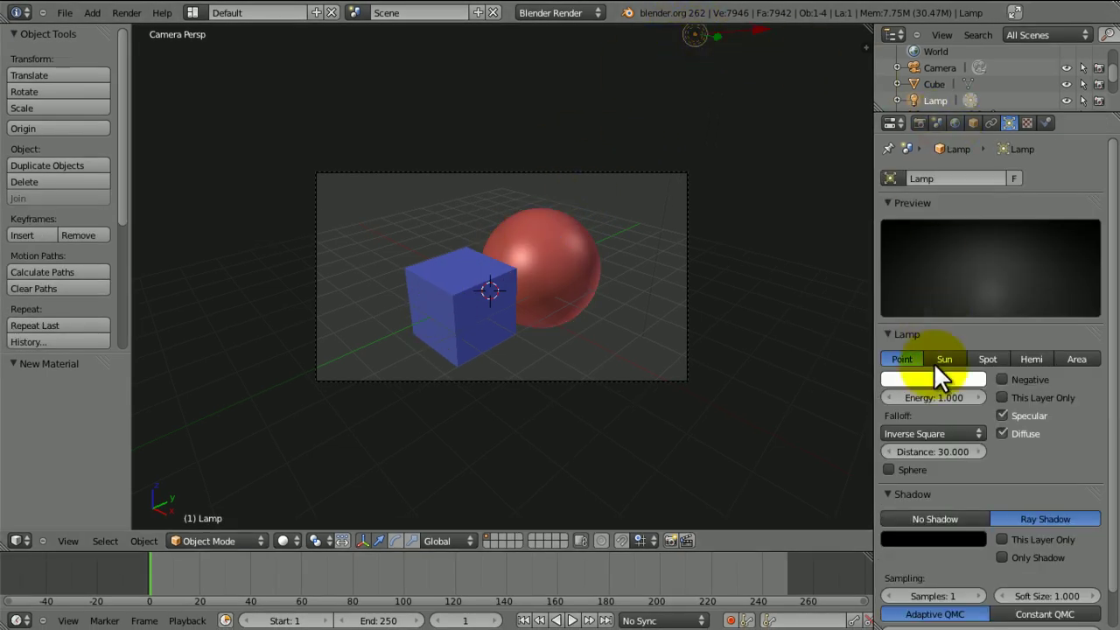
key("KP_1")
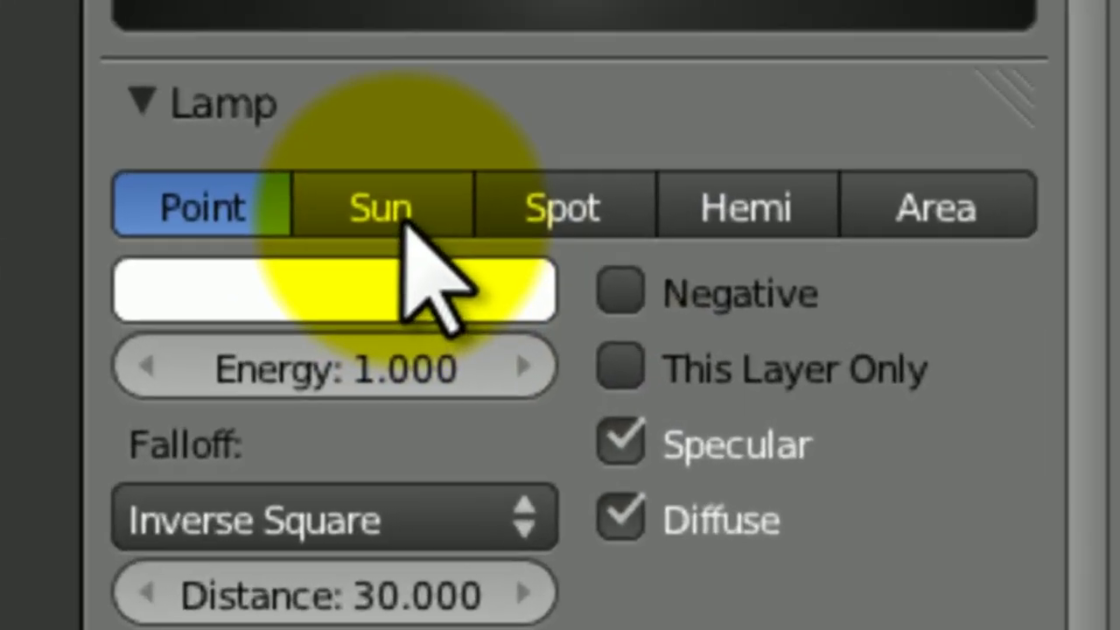
left_click(948, 359)
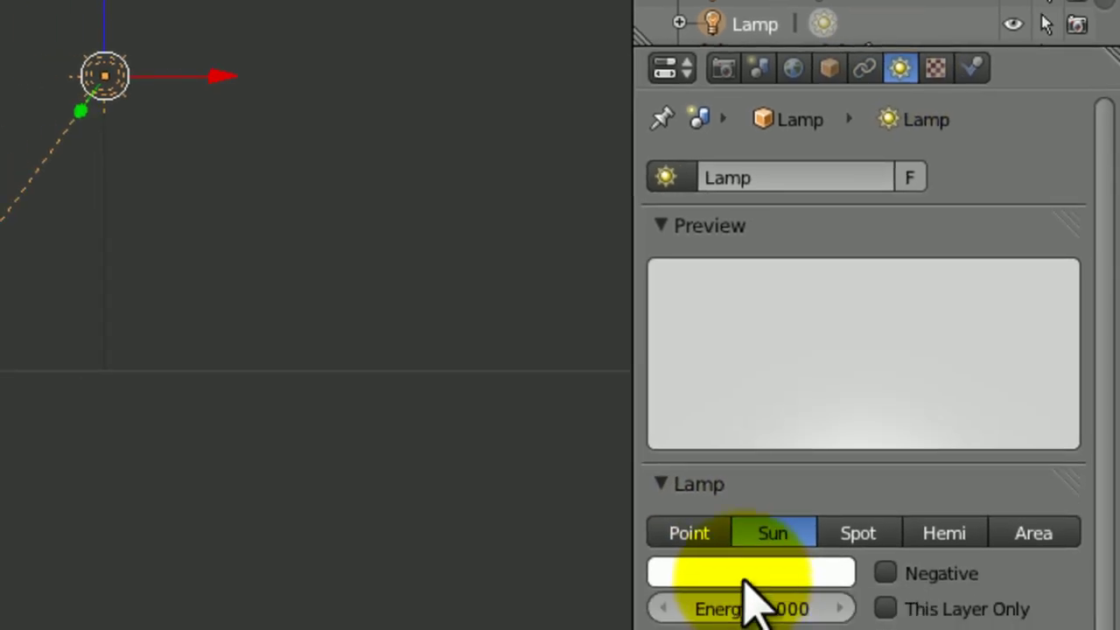
Tint the sun lamp's color pale yellow and return to the camera view
left_click(744, 576)
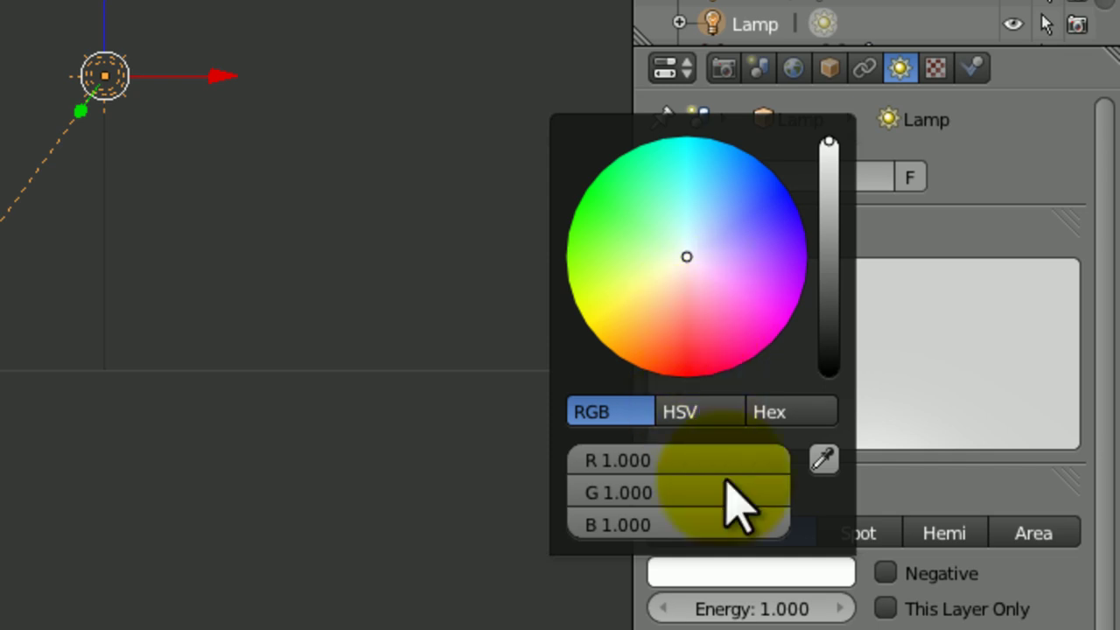
left_click(661, 269)
left_click_drag(661, 269, 656, 285)
key("KP_0")
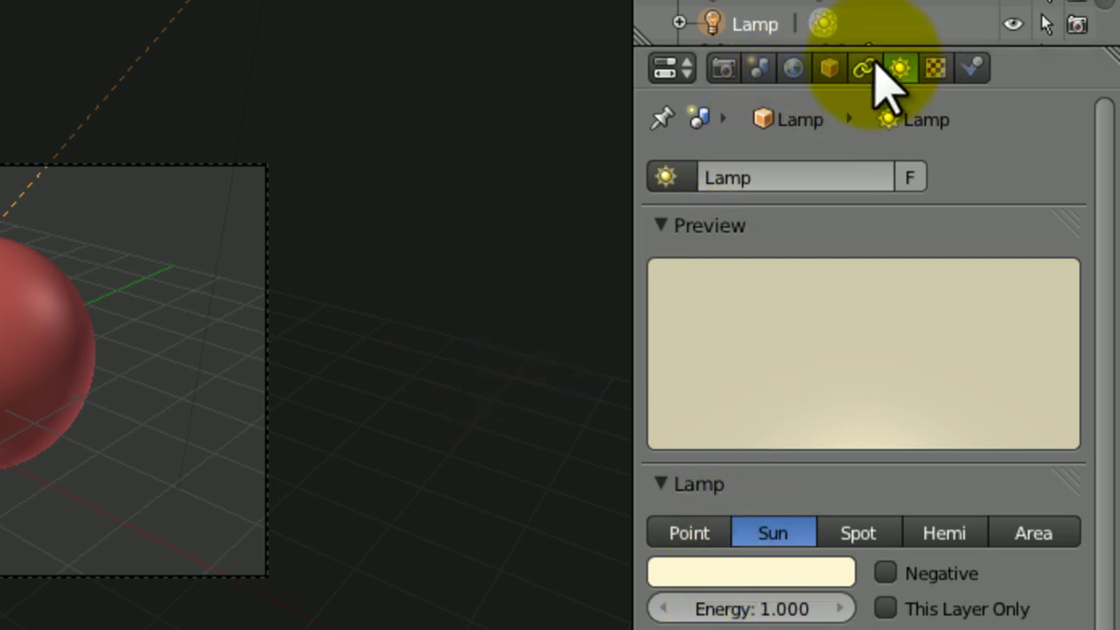
Enable Blend Sky for the world and brighten its horizon color to light grey
left_click(792, 69)
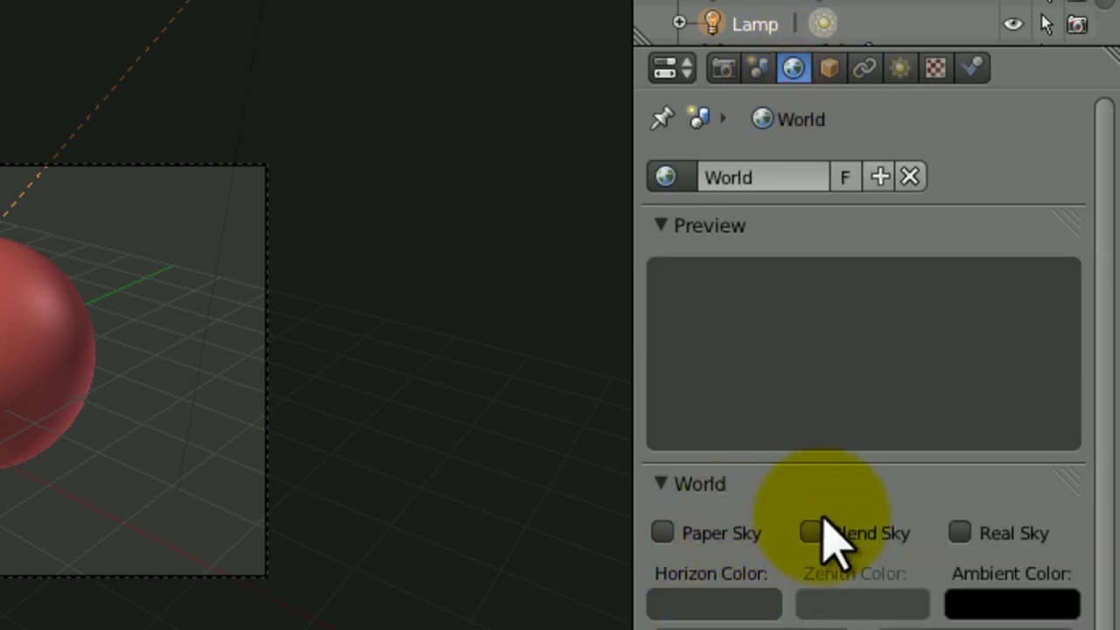
left_click(812, 533)
left_click(748, 602)
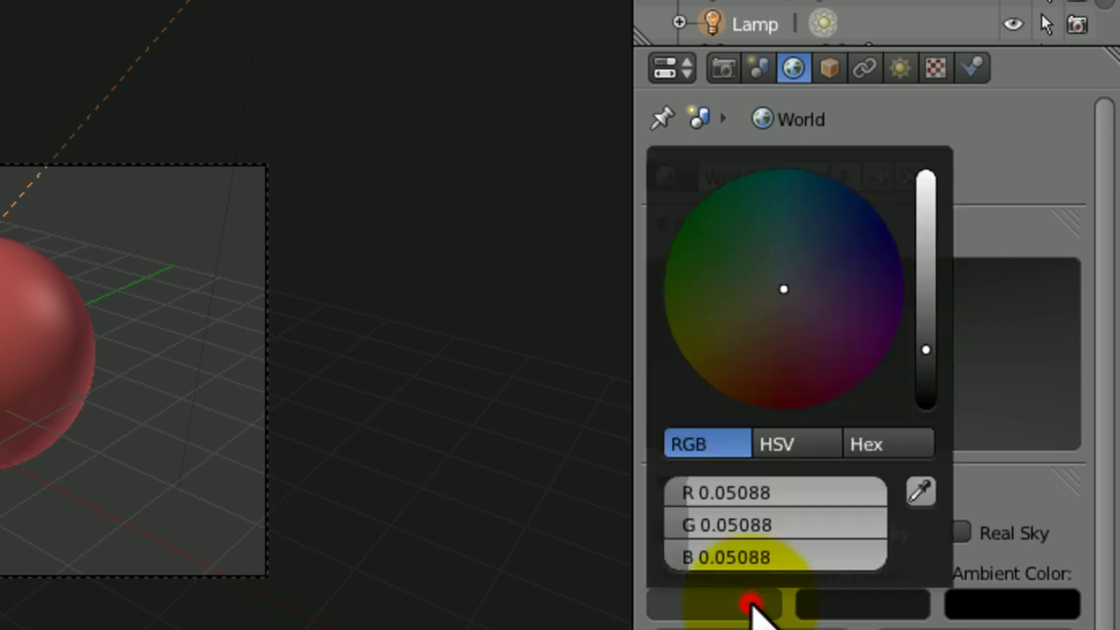
left_click_drag(927, 347, 932, 230)
Set the world's zenith color to white with R, G and B at 1.000 and darken the horizon color to medium grey
left_click(823, 602)
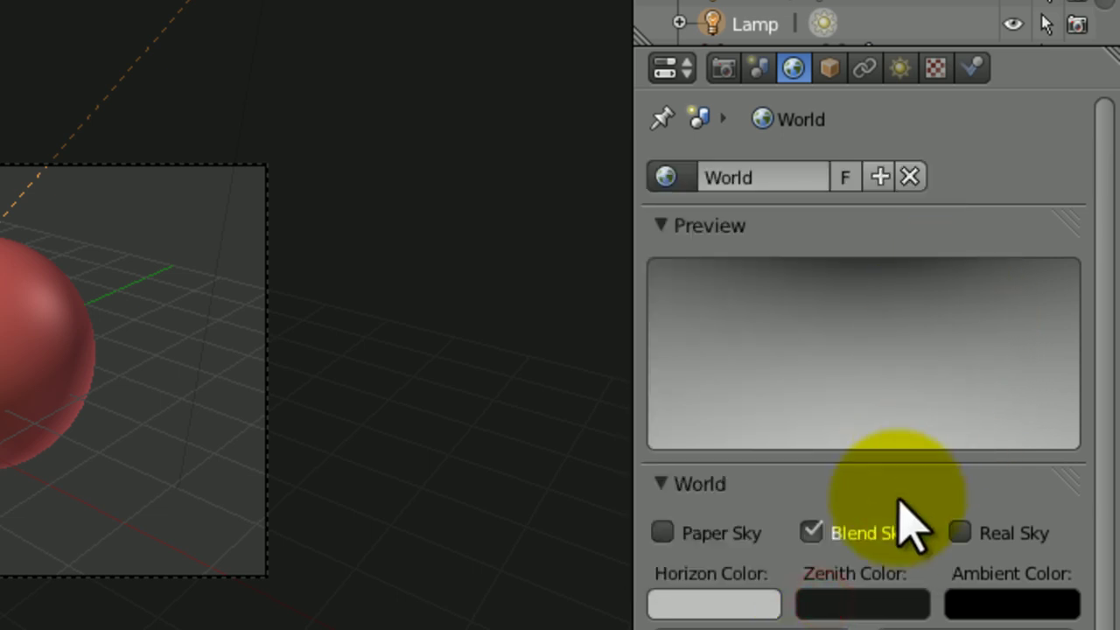
left_click(868, 600)
left_click_drag(904, 259, 907, 117)
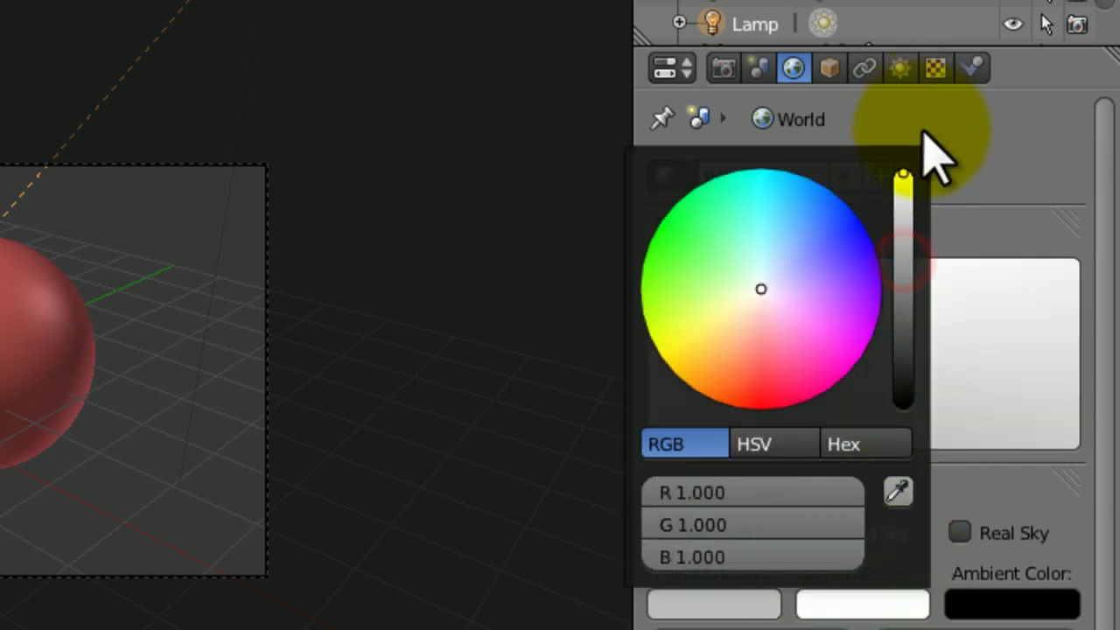
left_click(1009, 292)
left_click(712, 595)
left_click_drag(927, 227, 957, 300)
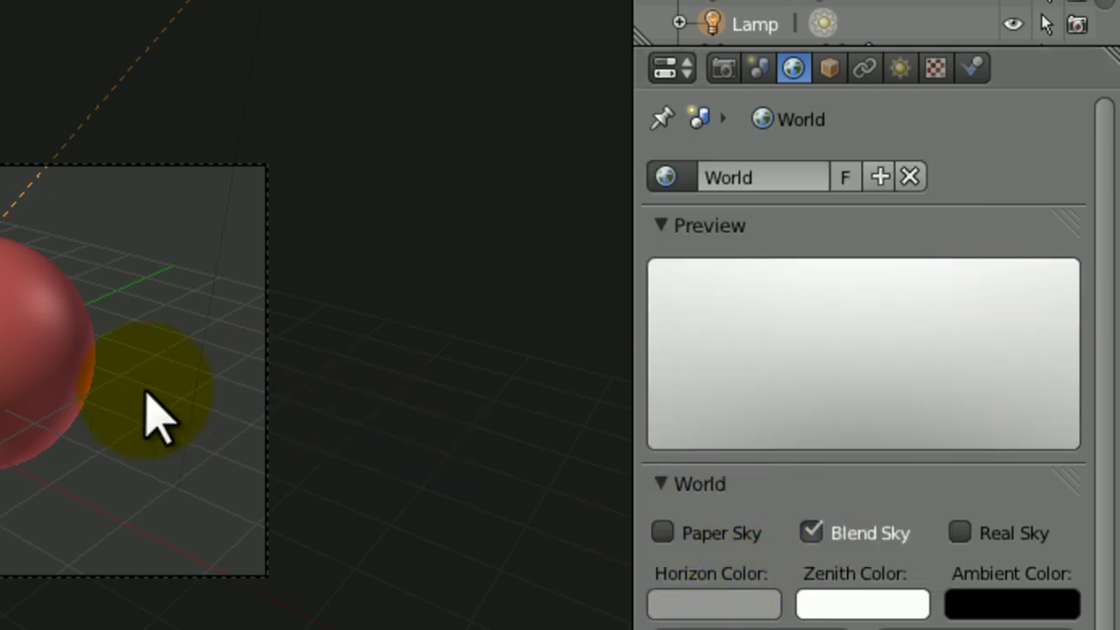
Render a test image of the scene and close the render view
key("F12")
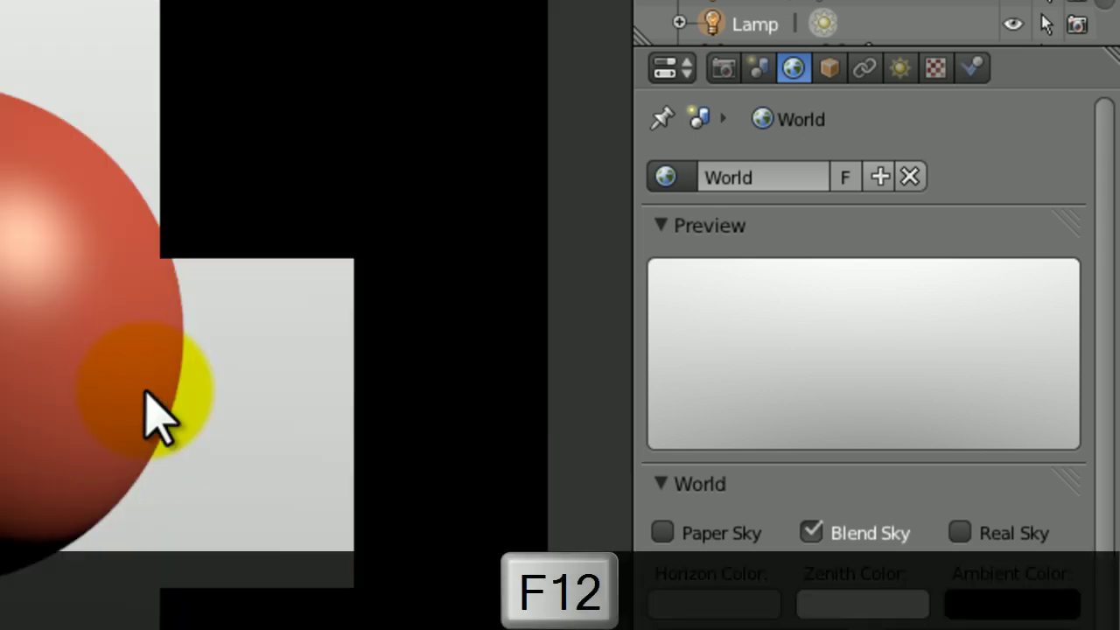
key("Escape")
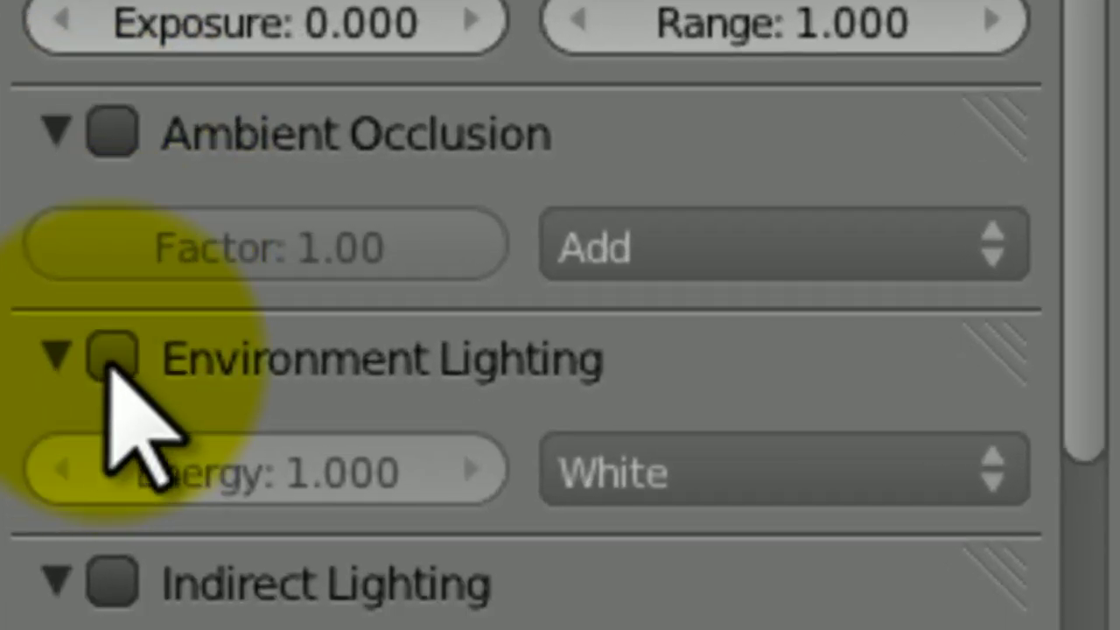
Enable Environment Lighting for the world with an energy of 0.5 and Sky Color as its color source
left_click(111, 357)
left_click(206, 445)
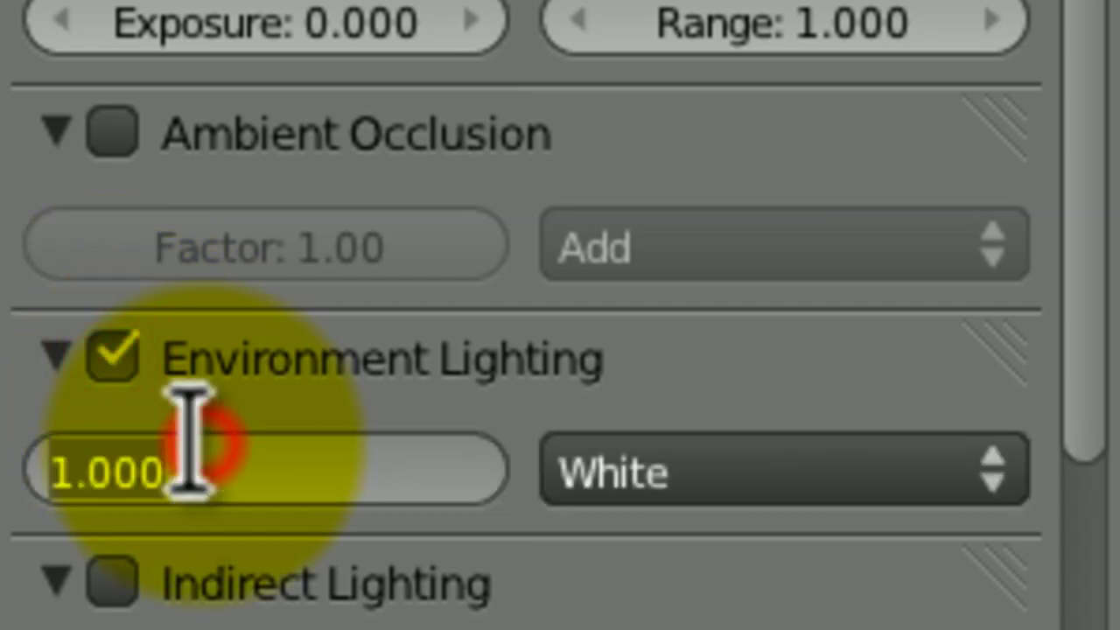
type(".5")
key("Return")
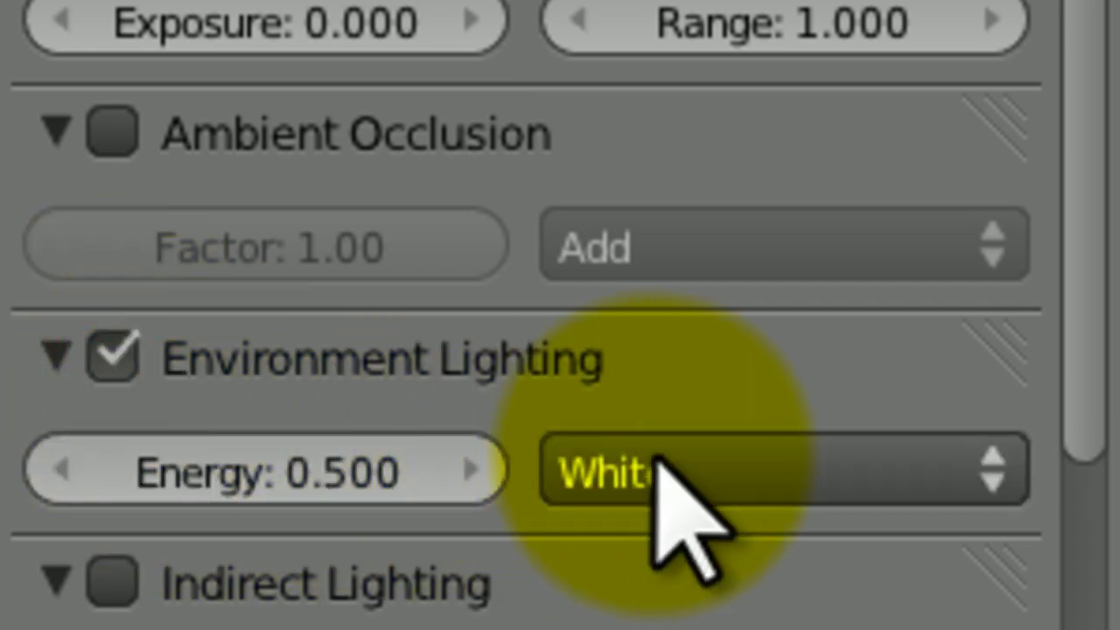
left_click(651, 464)
left_click(662, 319)
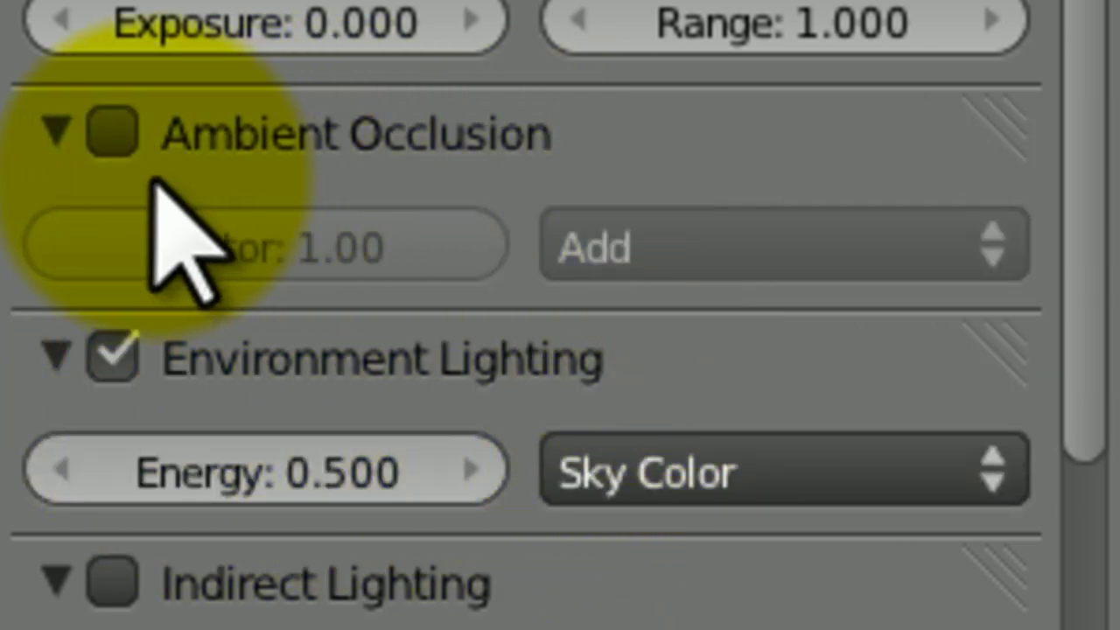
Enable Ambient Occlusion for the world with the Multiply blend mode and render the scene
left_click(112, 133)
left_click(694, 224)
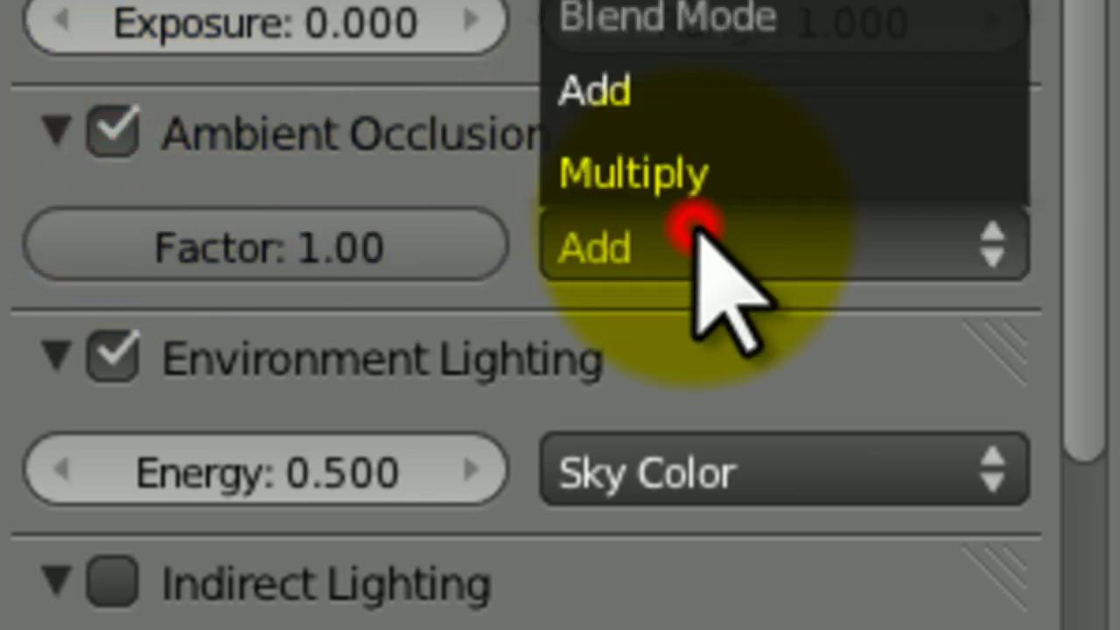
left_click(694, 180)
key("F12")
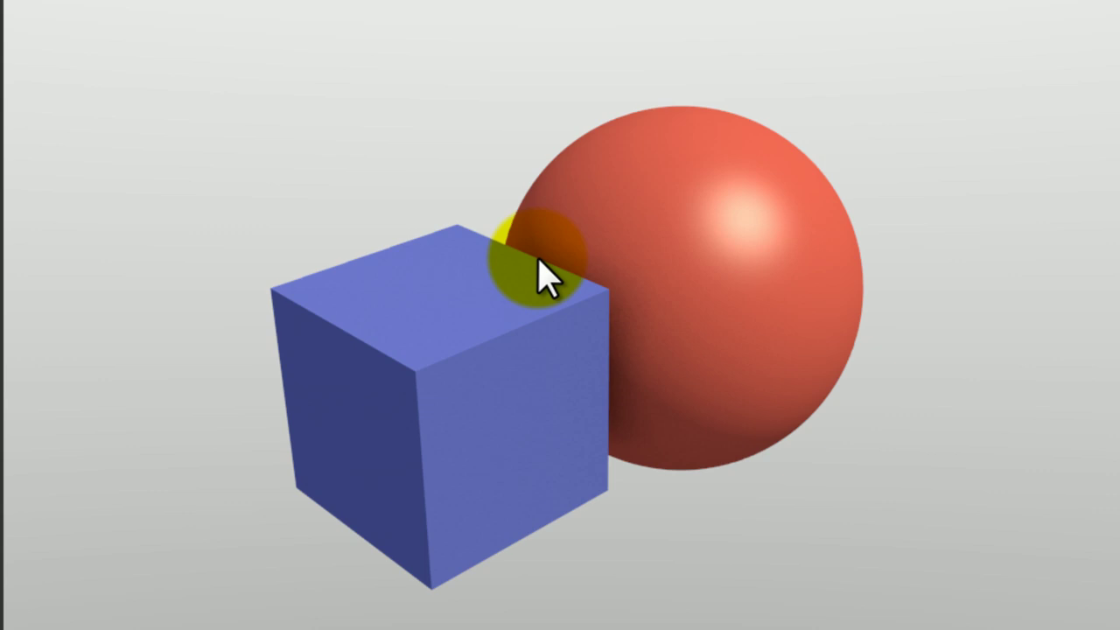
Switch to the compositing layout, maximize the node editor, and enable Use Nodes and Backdrop
key("ctrl+Left")
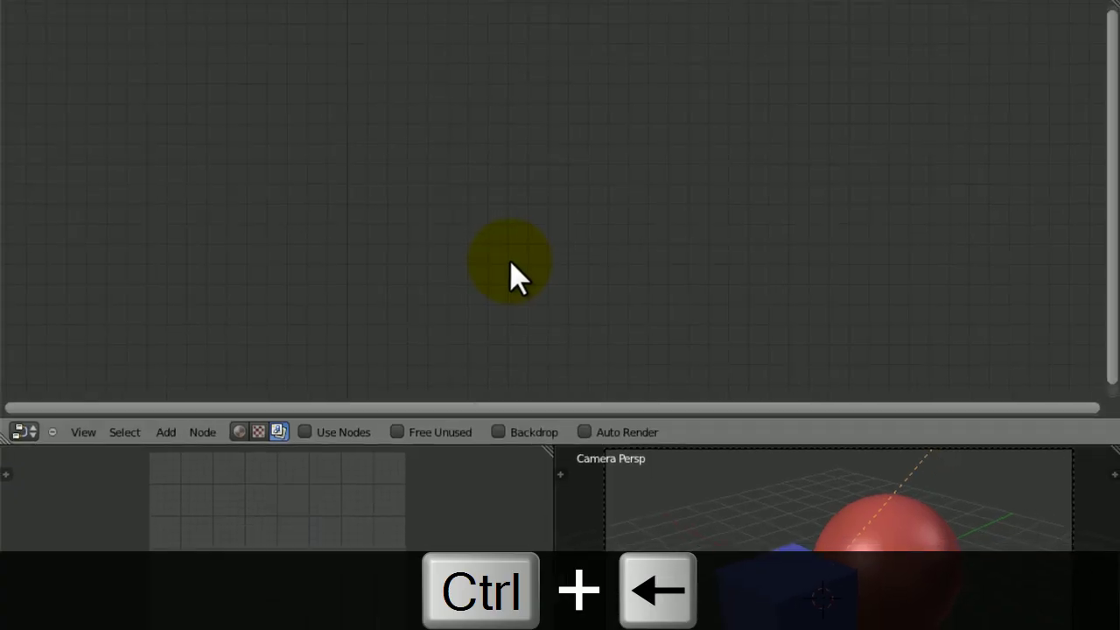
key("shift+space")
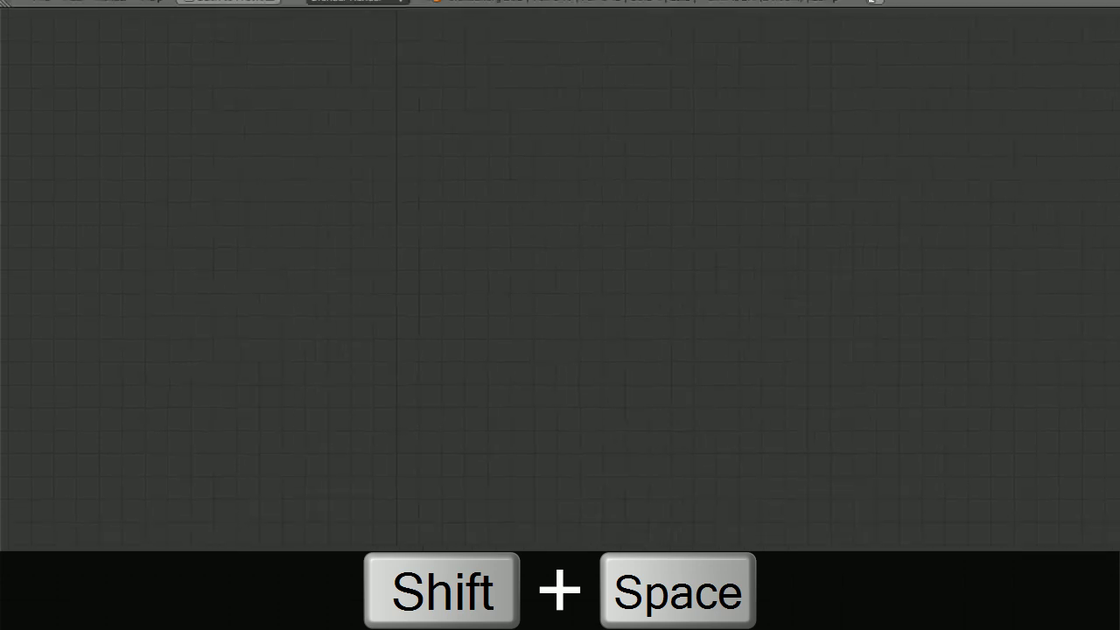
left_click(223, 620)
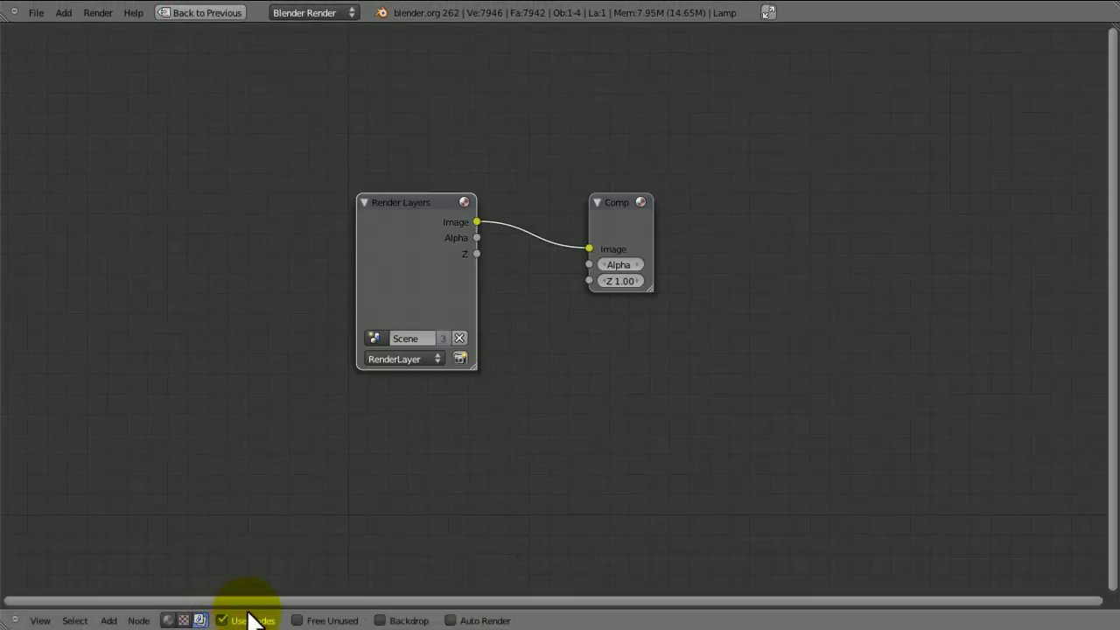
left_click(379, 620)
Spread the Render Layers and Composite nodes apart and add a Viewer node below the Composite node
left_click_drag(482, 293, 358, 226)
left_click_drag(622, 230, 848, 98)
key("shift+a")
mouse_move(793, 296)
left_click(828, 311)
left_click(815, 300)
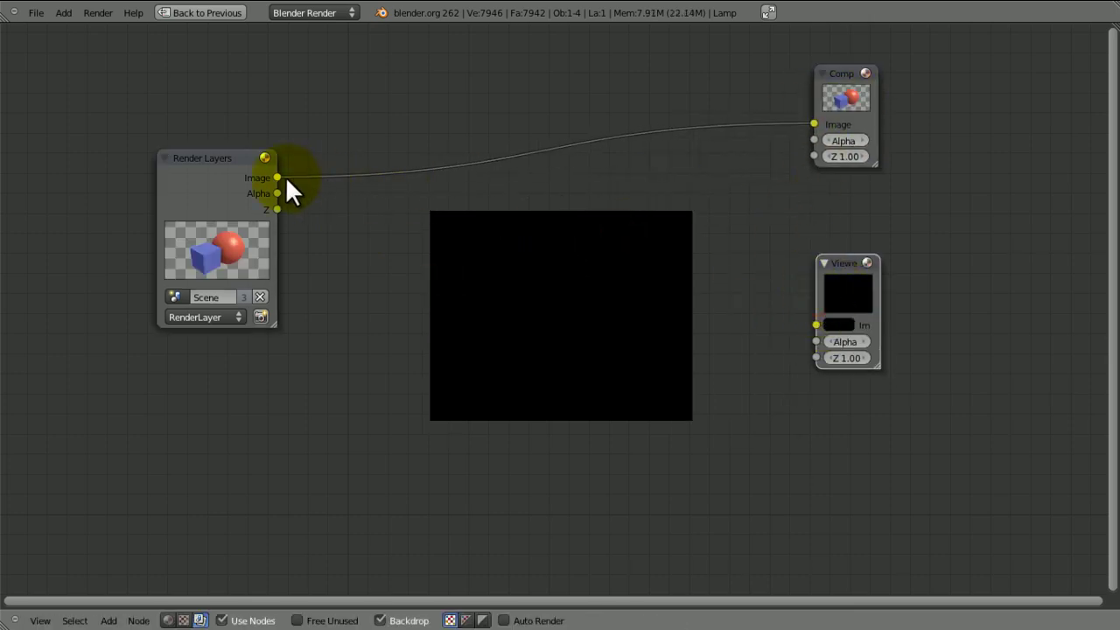
Connect the Render Layers Image output to the Viewer node's Image input
left_click_drag(812, 312, 815, 312)
left_click(835, 312)
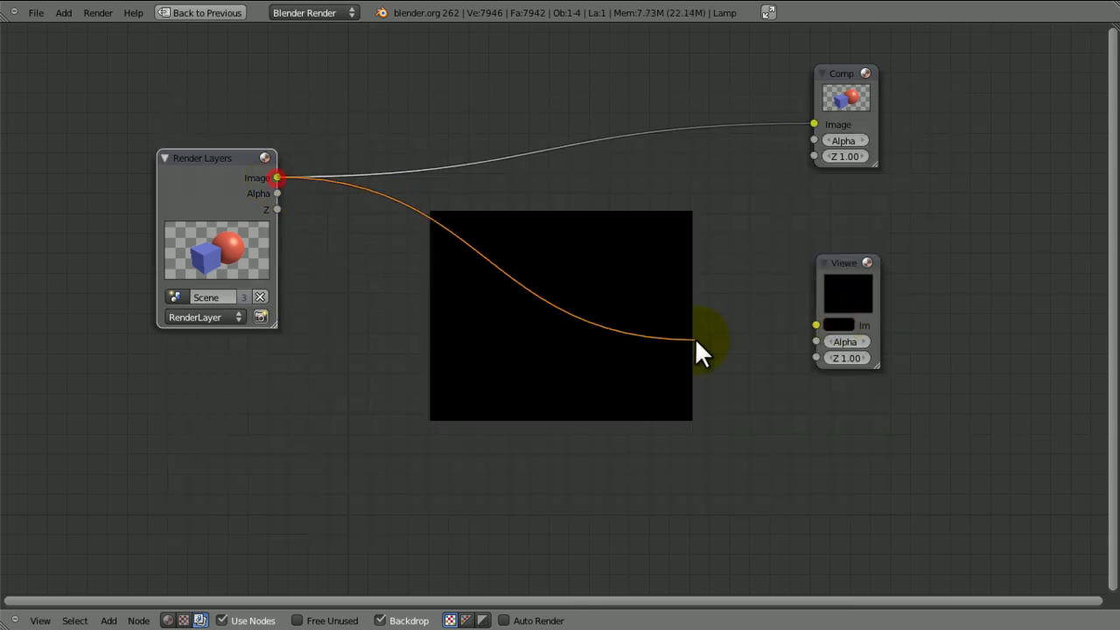
left_click_drag(695, 339, 815, 325)
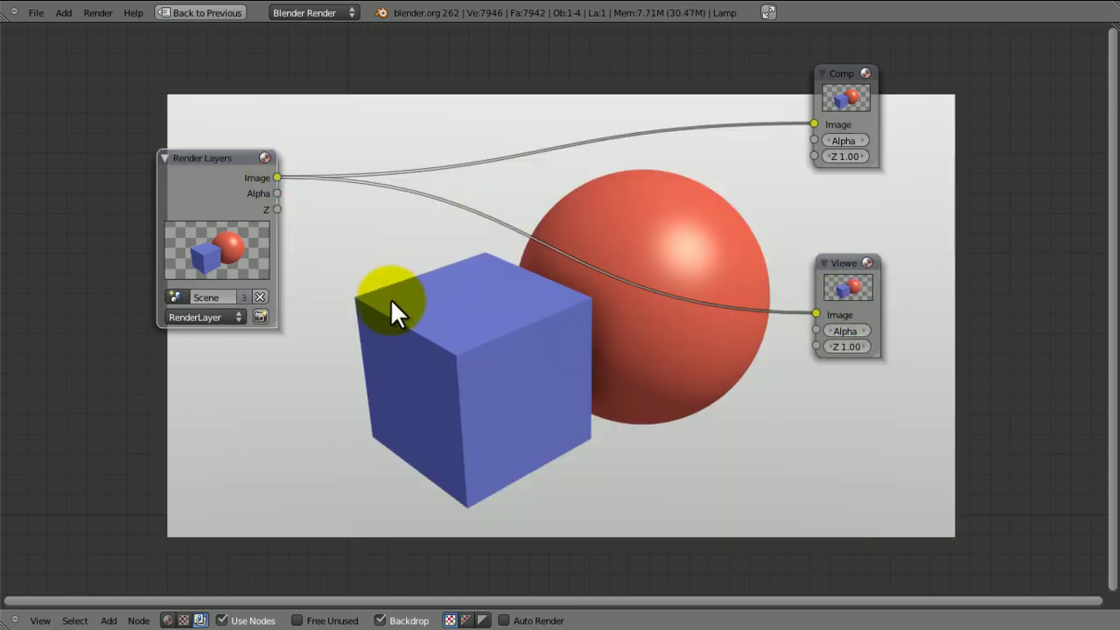
middle_click_drag(480, 281, 519, 297)
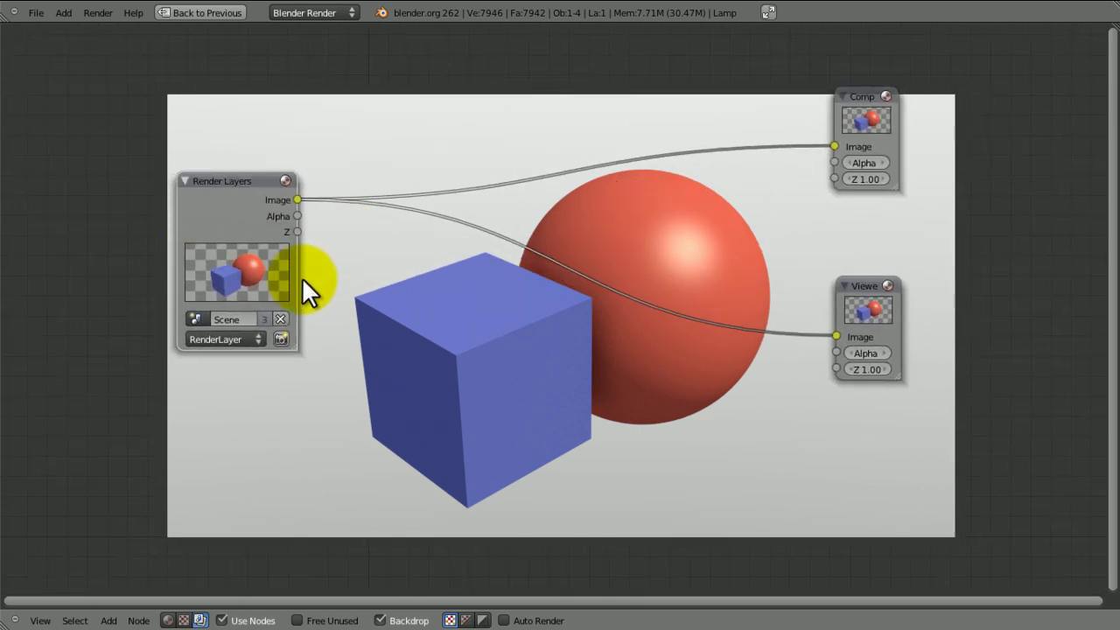
Move the Render Layers node farther from the outputs and add a Filter node set to Sobel beside it
left_click_drag(282, 275, 133, 224)
middle_click_drag(212, 234, 212, 239)
key("shift+a")
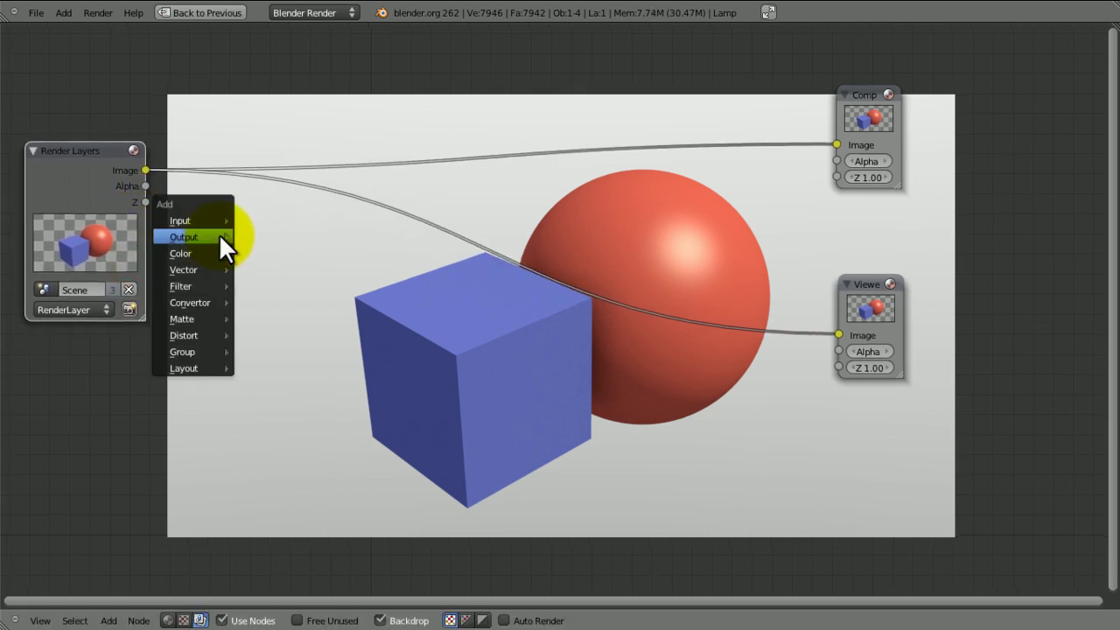
mouse_move(189, 289)
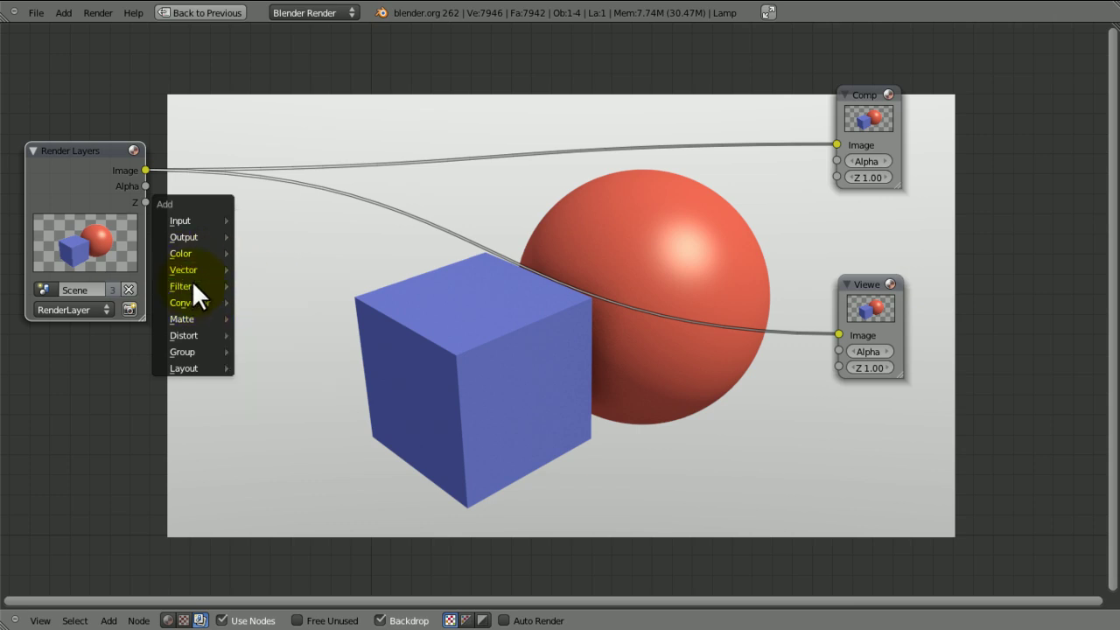
left_click(257, 284)
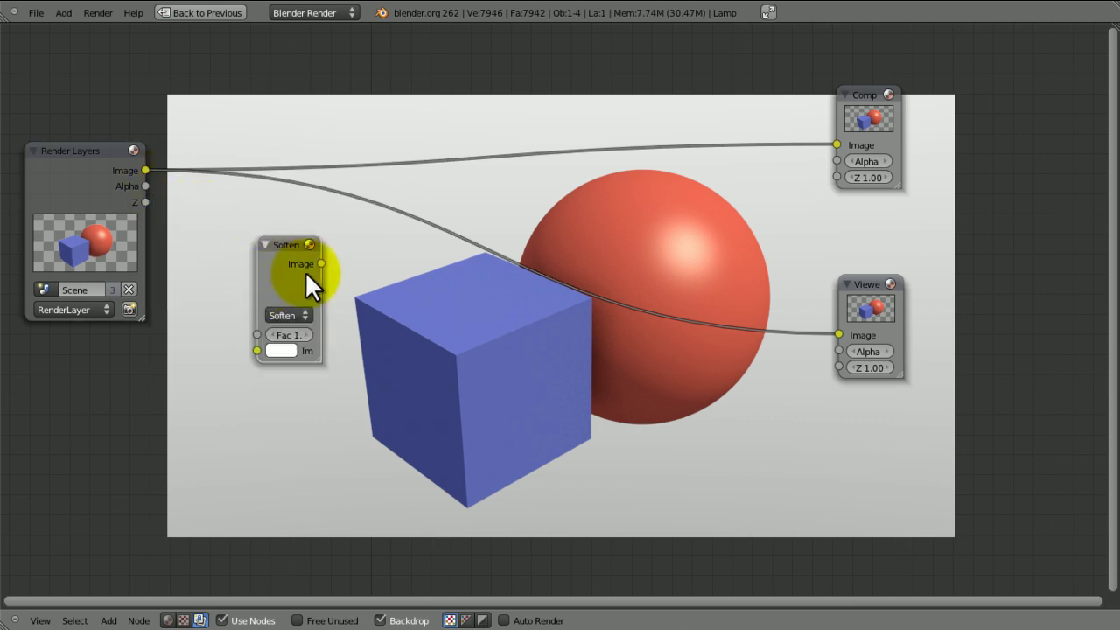
left_click(281, 310)
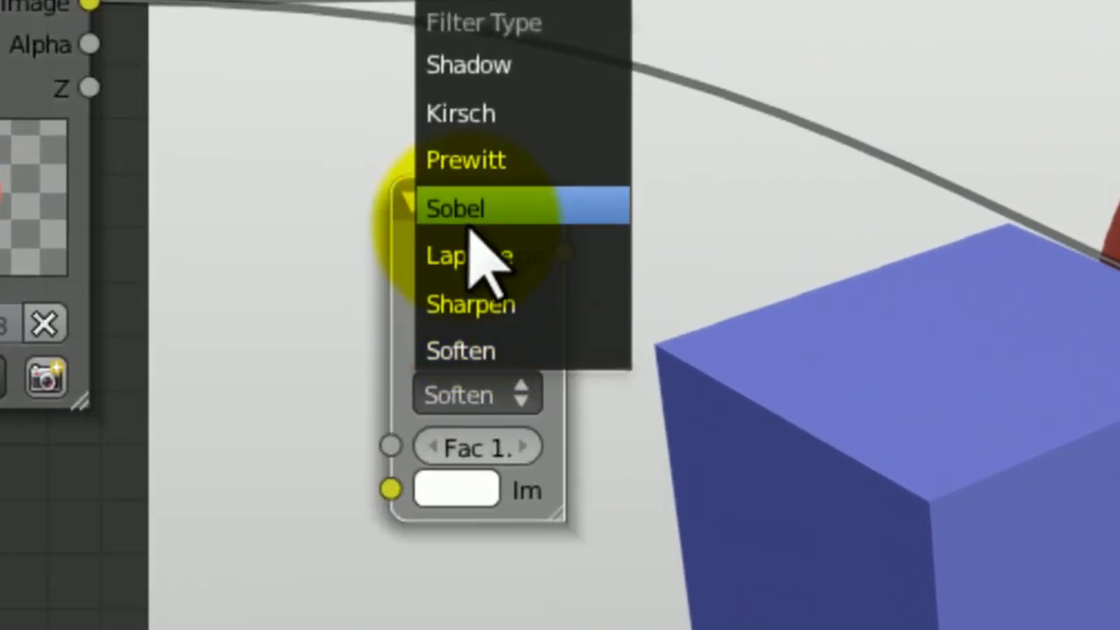
left_click(422, 223)
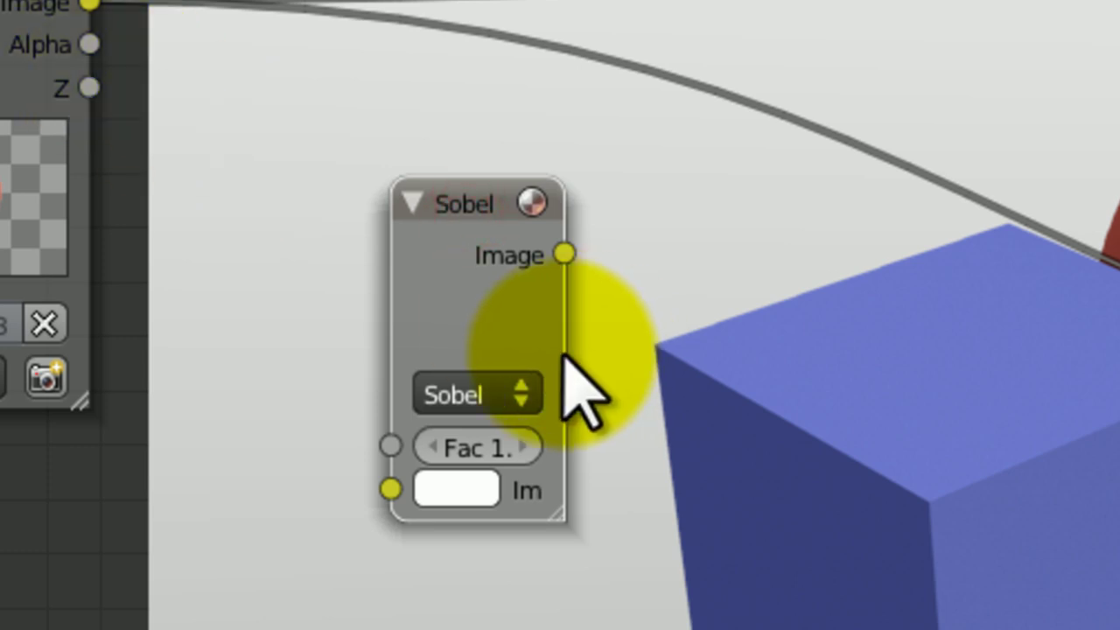
left_click(472, 326)
left_click(468, 391)
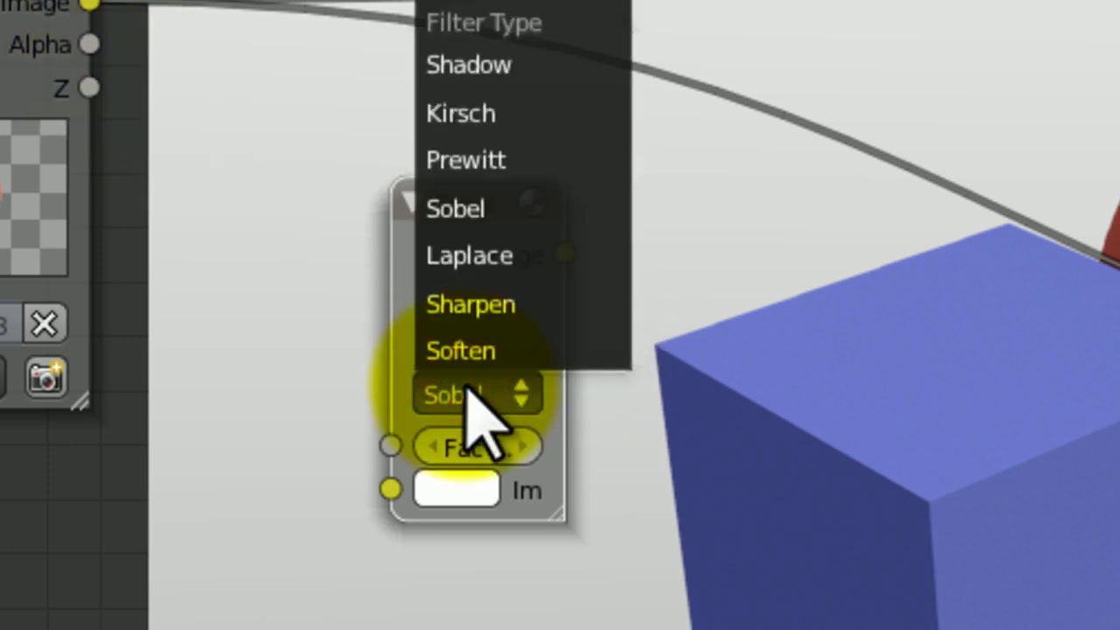
left_click(393, 259)
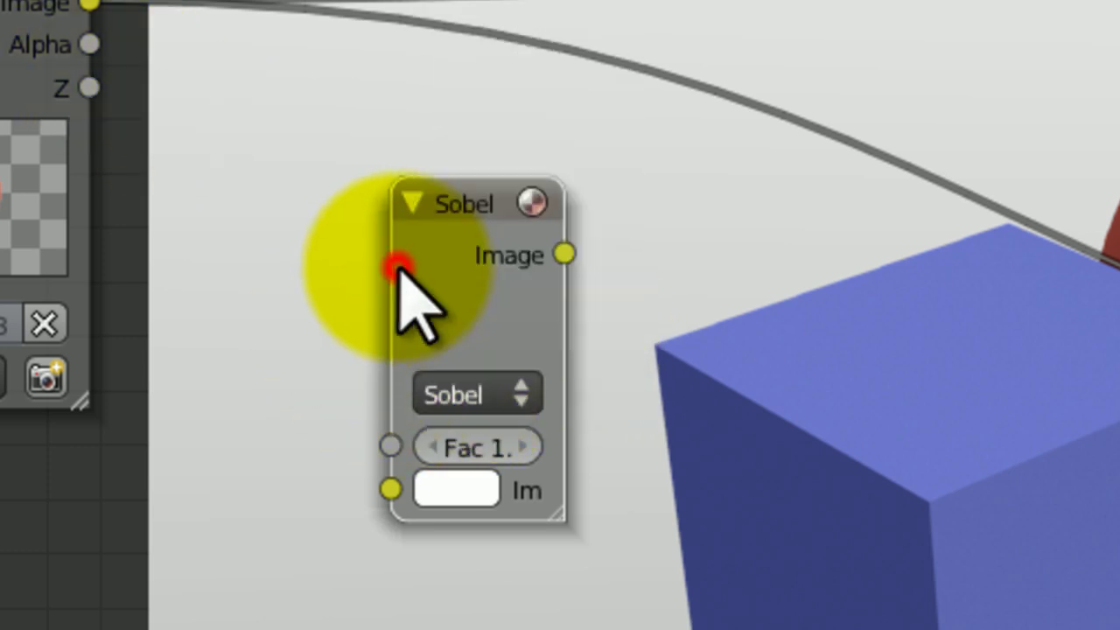
left_click(446, 389)
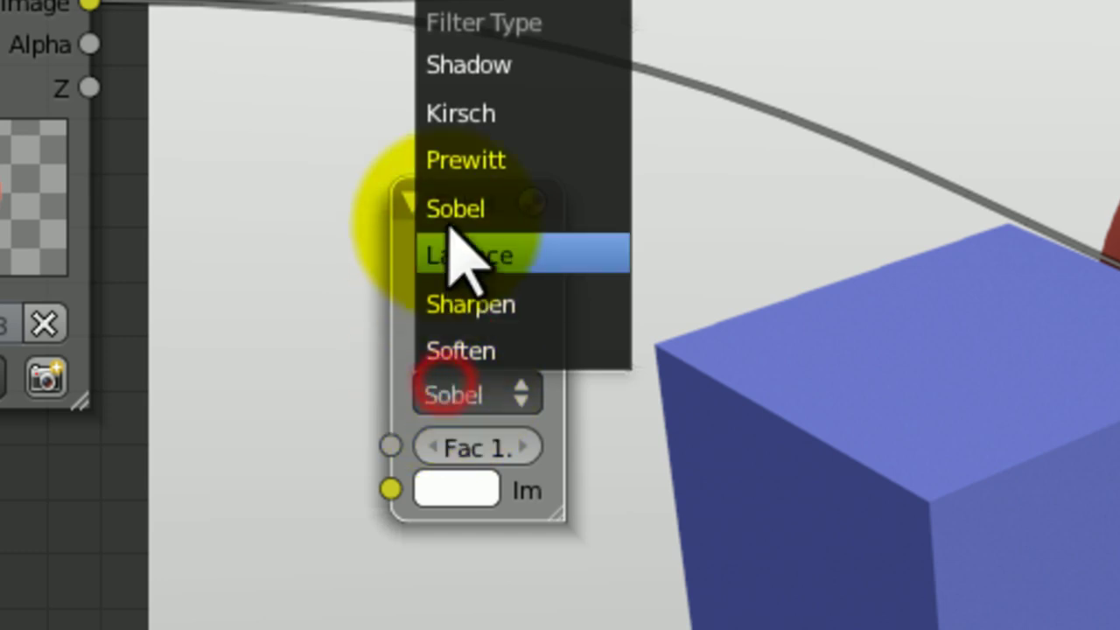
left_click(392, 360)
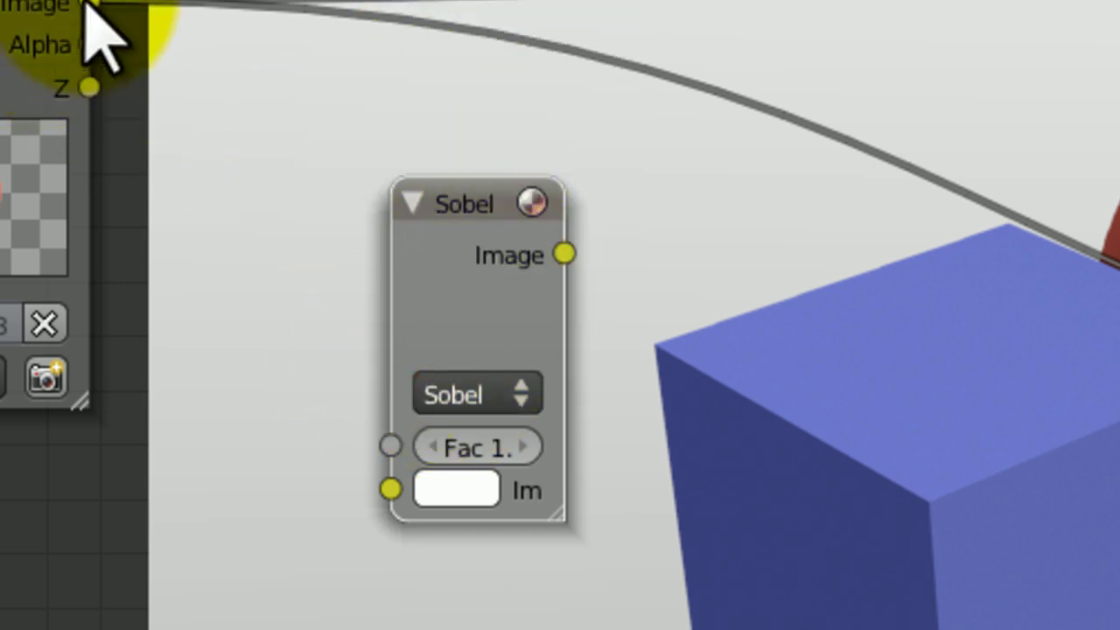
Route the Render Layers Image output through the Sobel filter and into the Viewer node
left_click_drag(89, 4, 417, 477)
left_click_drag(564, 254, 837, 338)
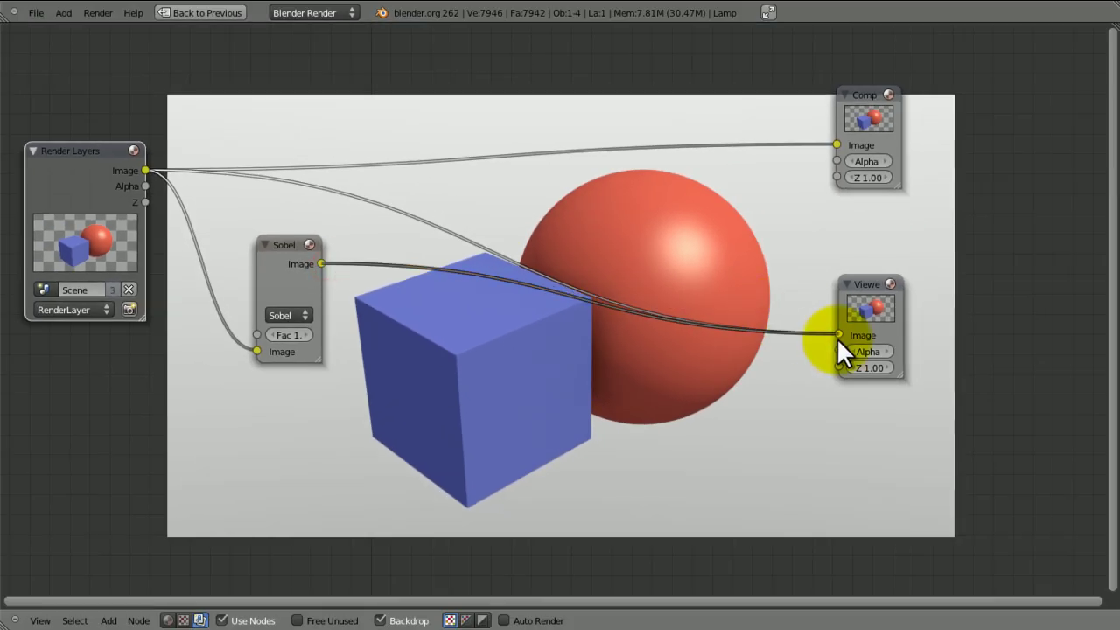
left_click(857, 323)
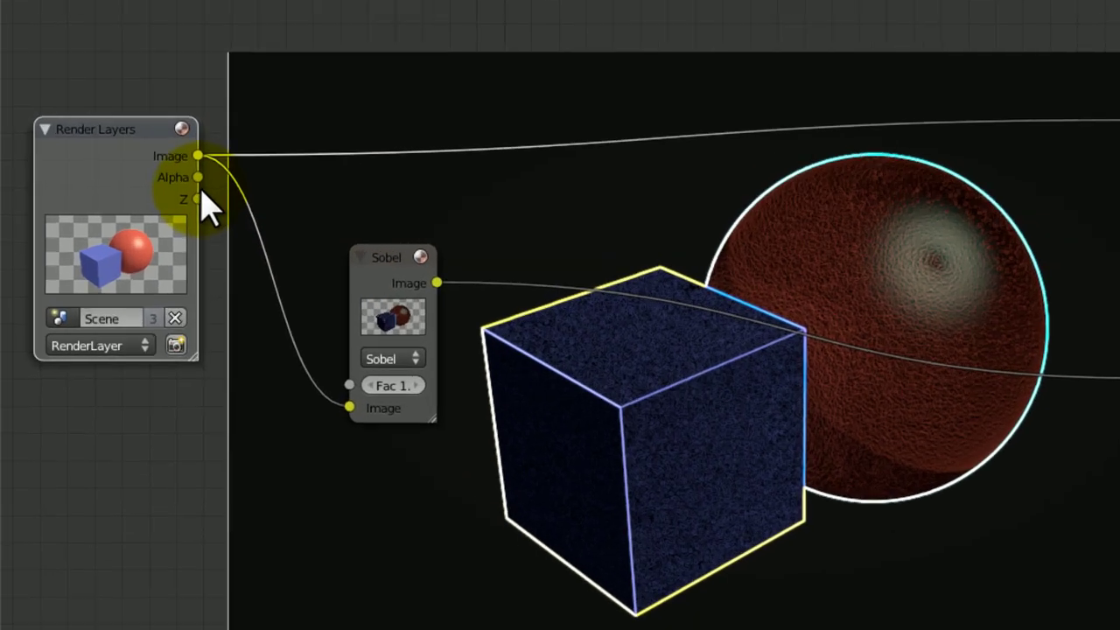
Connect the Render Layers Alpha output directly to the Viewer node to preview the alpha mask
left_click_drag(145, 185, 359, 180)
left_click_drag(941, 129, 1119, 280)
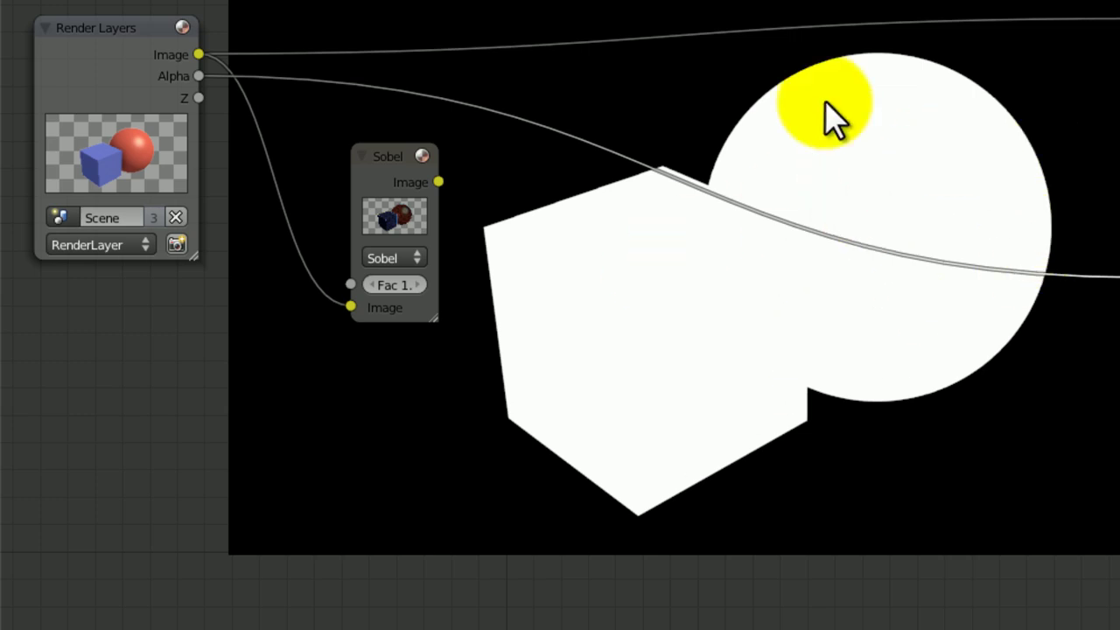
left_click(402, 227)
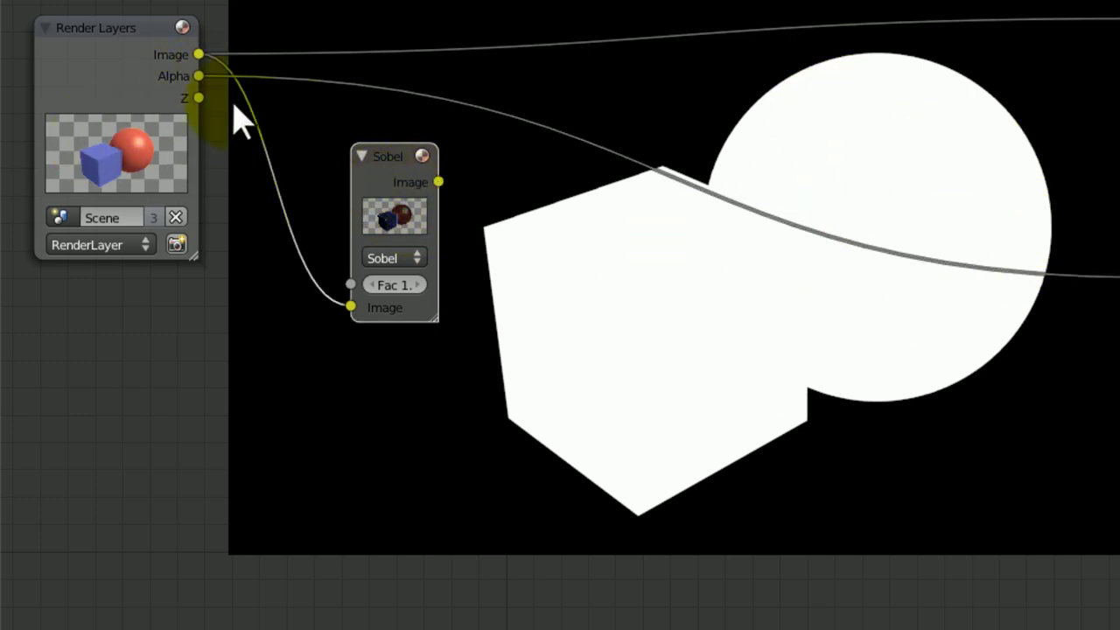
Feed the Render Layers Alpha output into the Sobel filter and connect the filter's output to the Viewer node
left_click_drag(198, 76, 351, 284)
left_click_drag(438, 181, 860, 322)
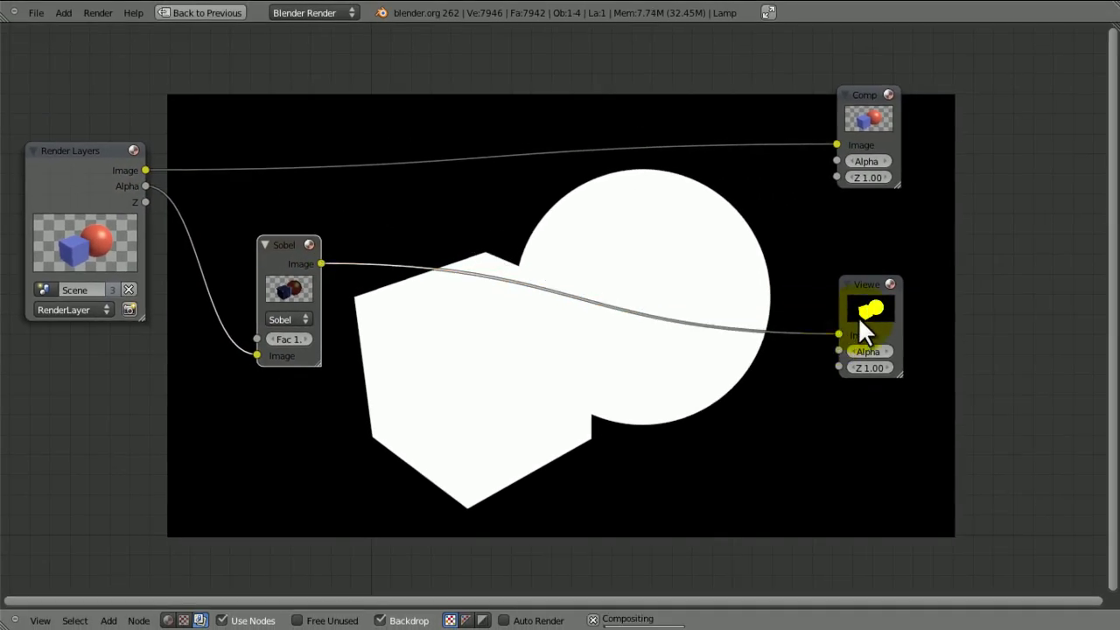
left_click(856, 301)
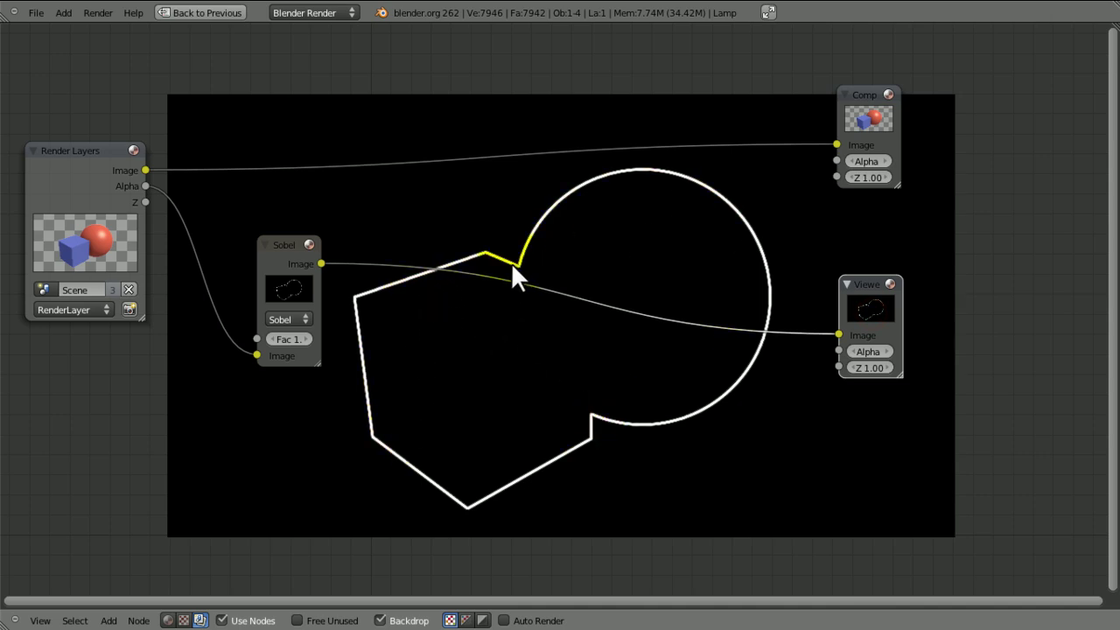
Add an Invert node and wire the Sobel output through its Color input to the Viewer node
key("shift+a")
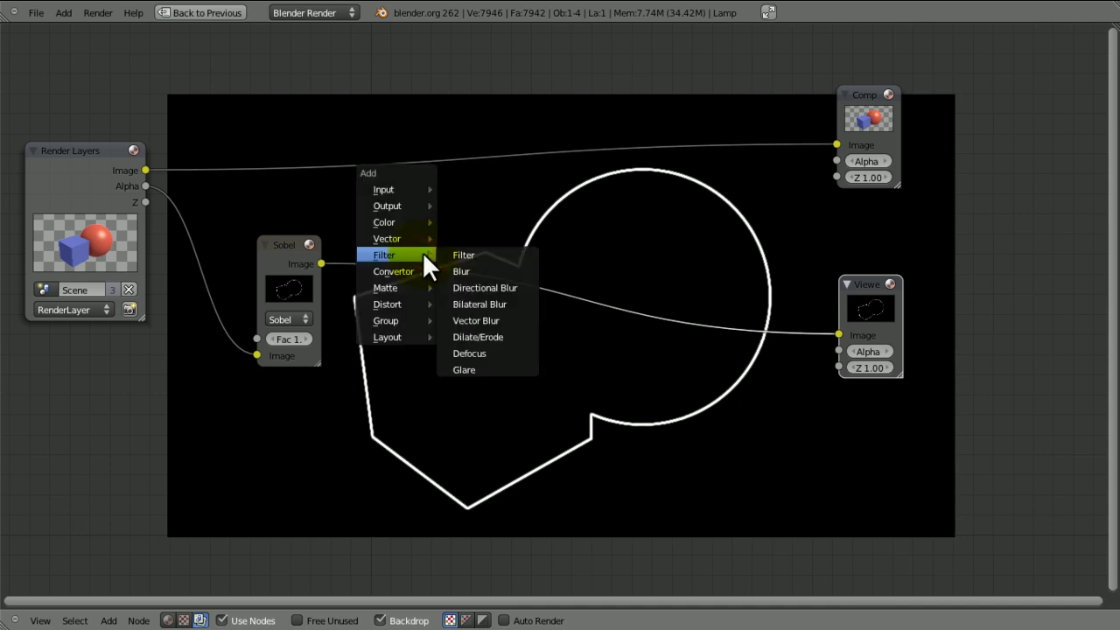
mouse_move(403, 221)
left_click(465, 303)
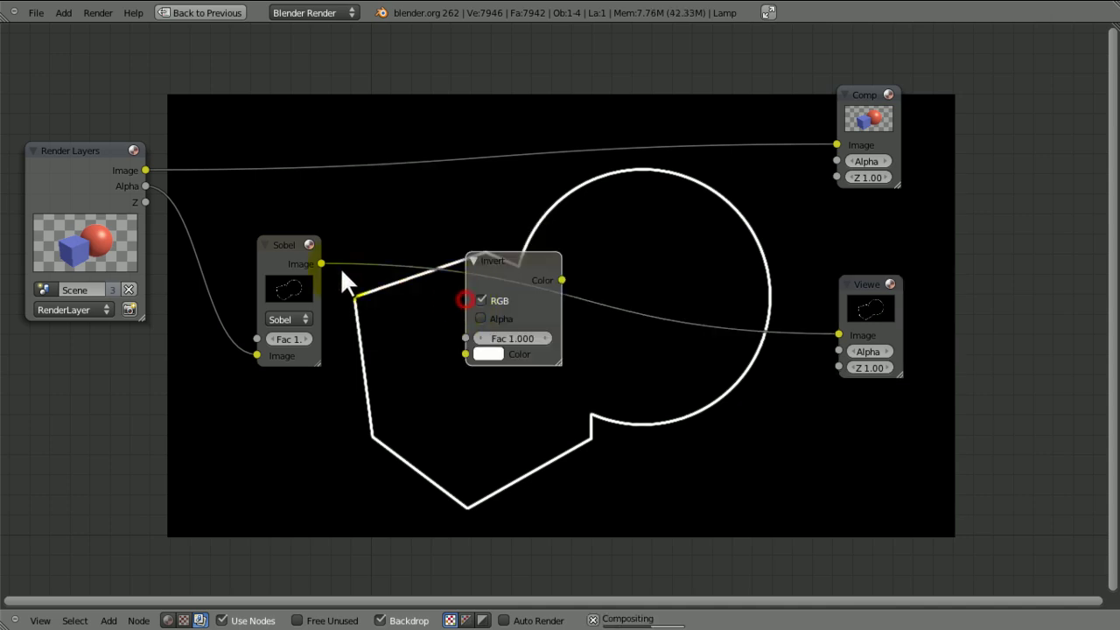
left_click_drag(321, 264, 463, 354)
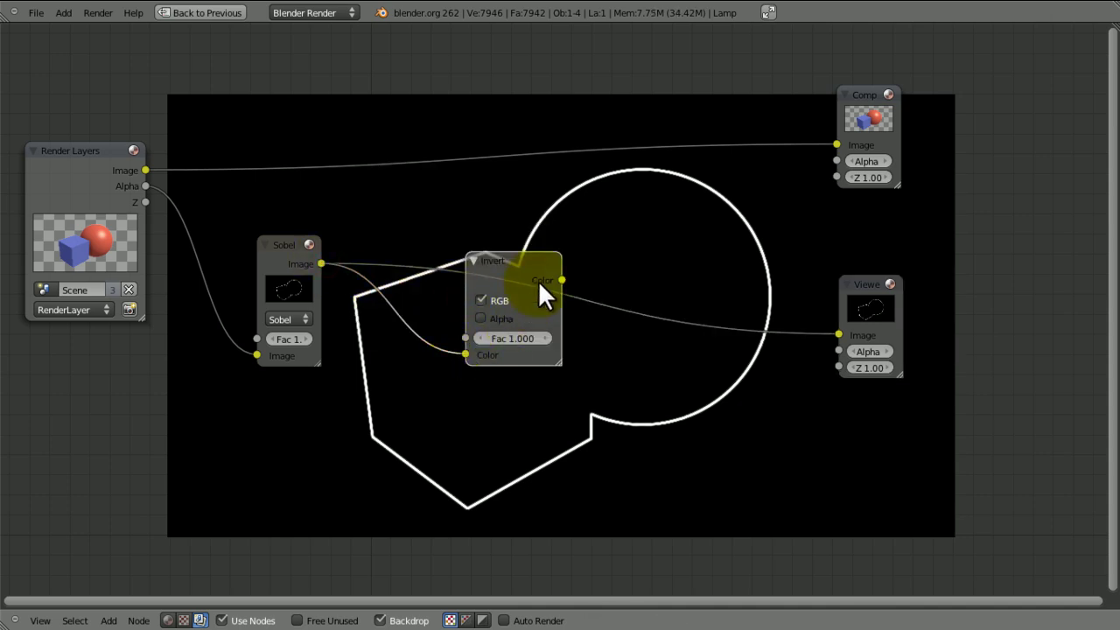
left_click_drag(561, 280, 838, 334)
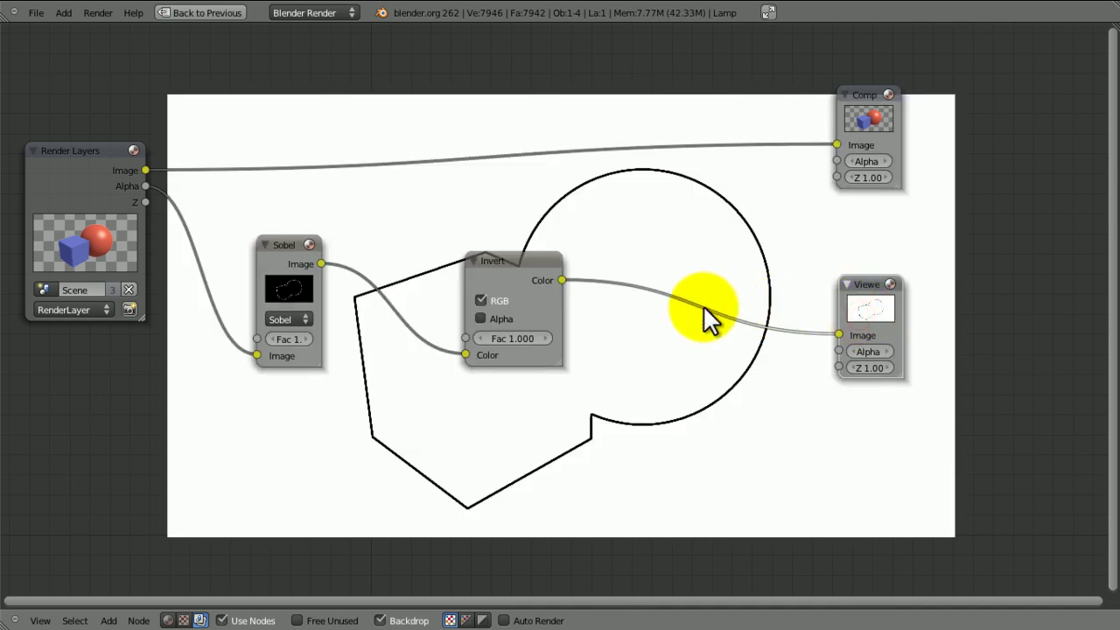
Move the Invert node closer to the Sobel filter to free space before the output nodes
middle_click_drag(695, 308, 841, 366)
middle_click_drag(645, 255, 390, 226)
left_click_drag(382, 258, 281, 271)
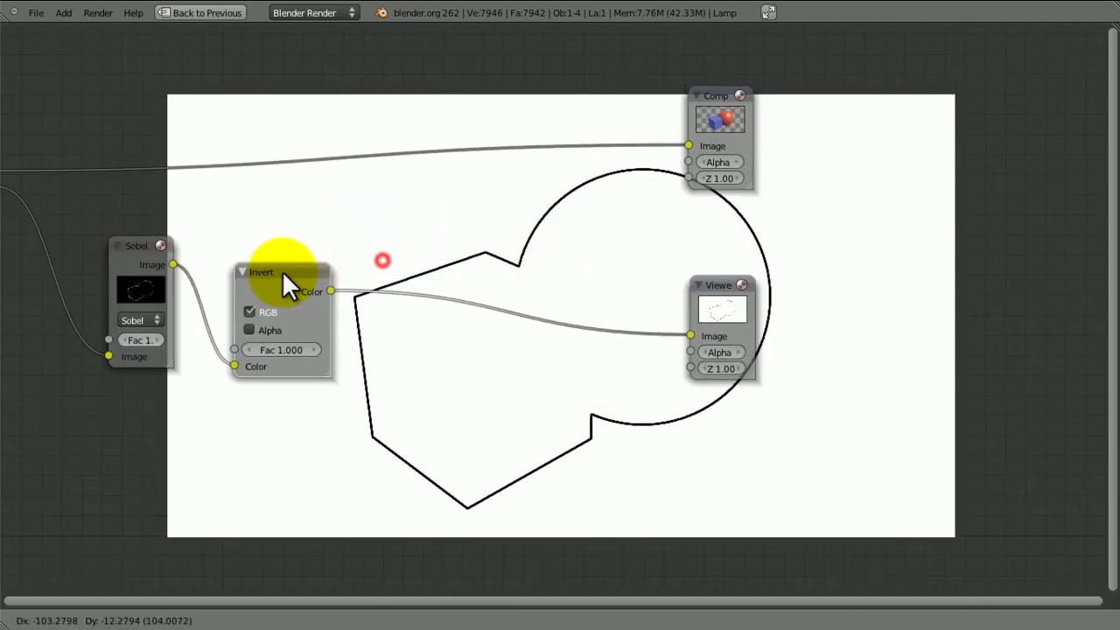
middle_click_drag(352, 248, 525, 280)
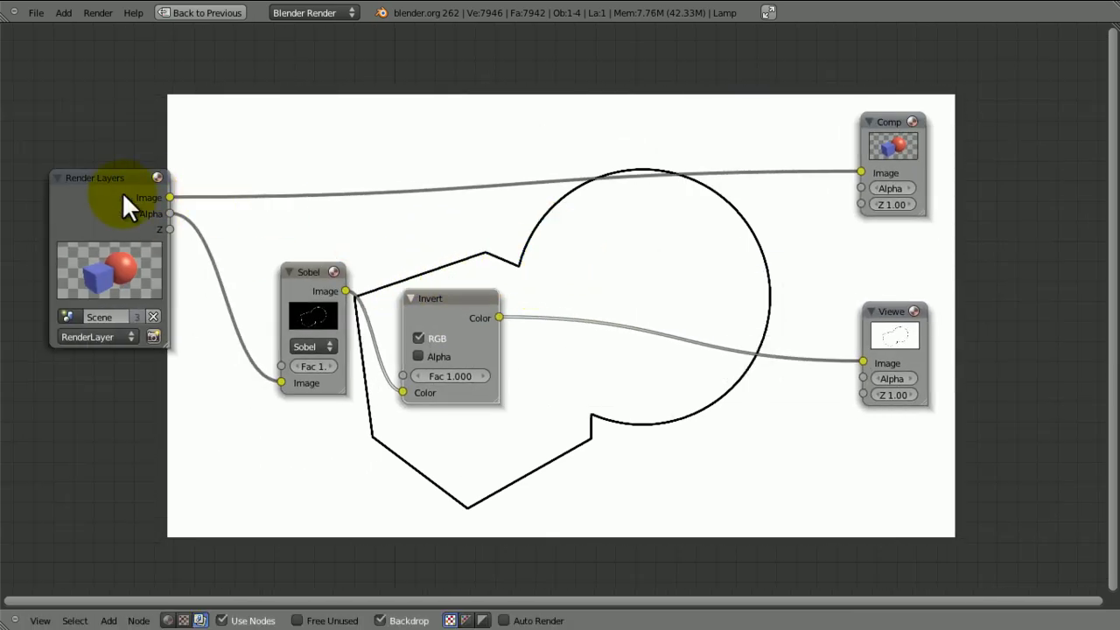
Add a Mix node to the right of the Invert node and set its blend type to Multiply
key("shift+a")
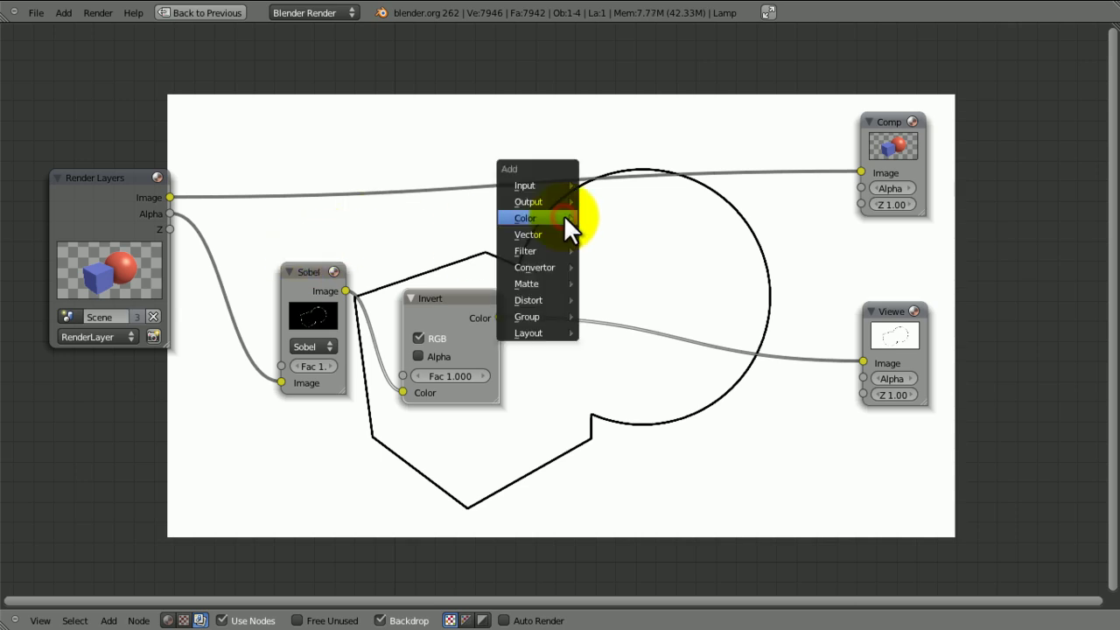
mouse_move(569, 215)
left_click(602, 230)
left_click(621, 271)
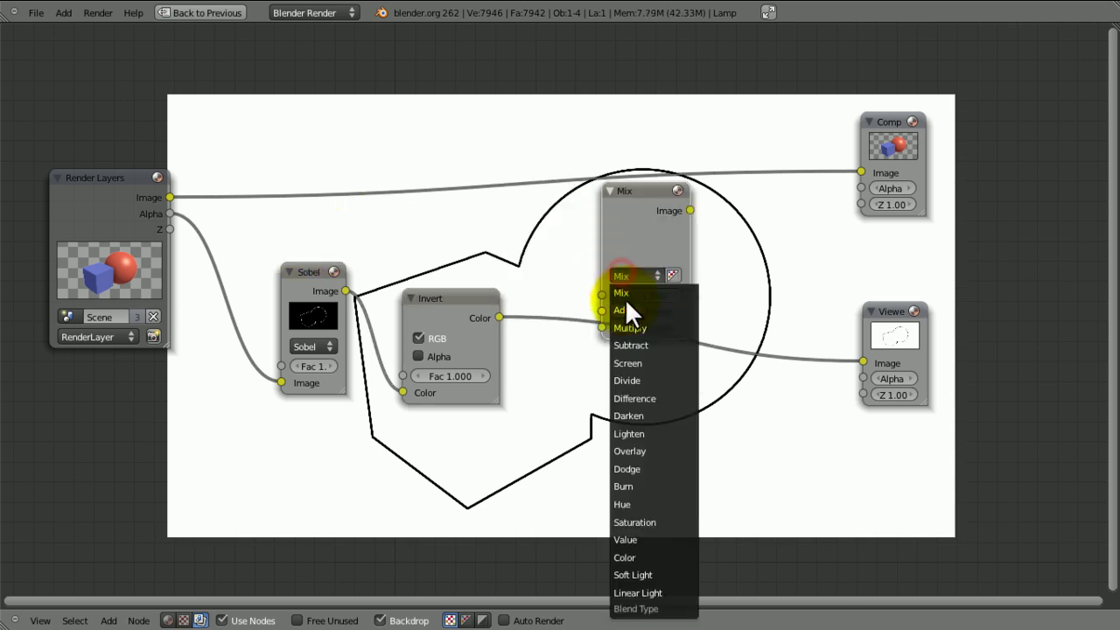
left_click(618, 326)
Connect Invert's Color output and the Render Layers Image output to the Multiply node's two Image inputs, and reposition the Render Layers and Multiply nodes
left_click_drag(500, 315, 589, 311)
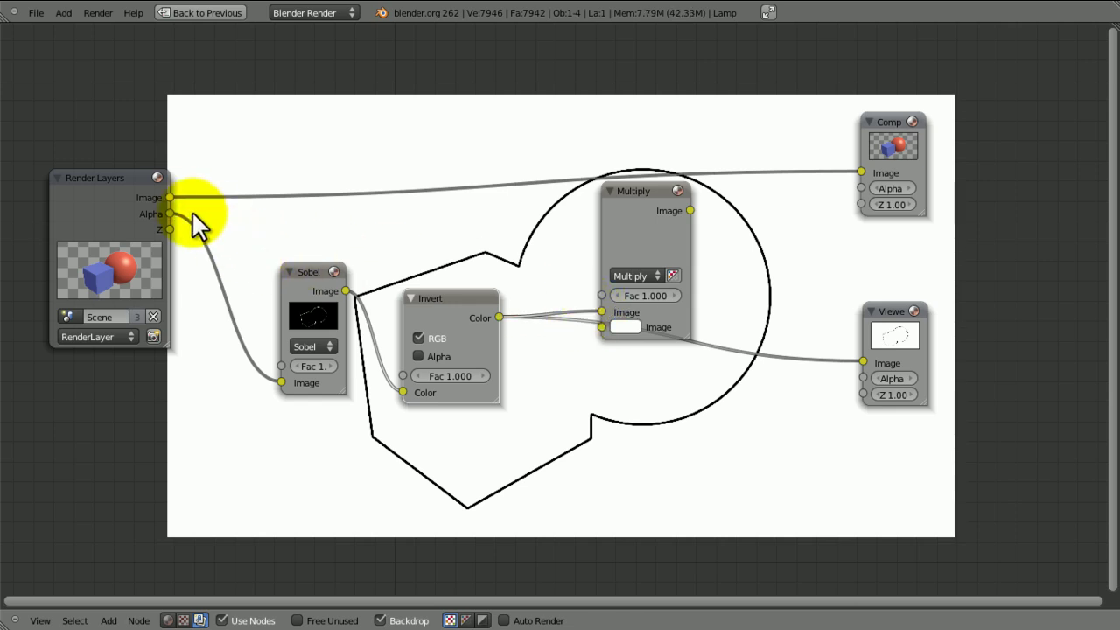
left_click_drag(170, 198, 601, 327)
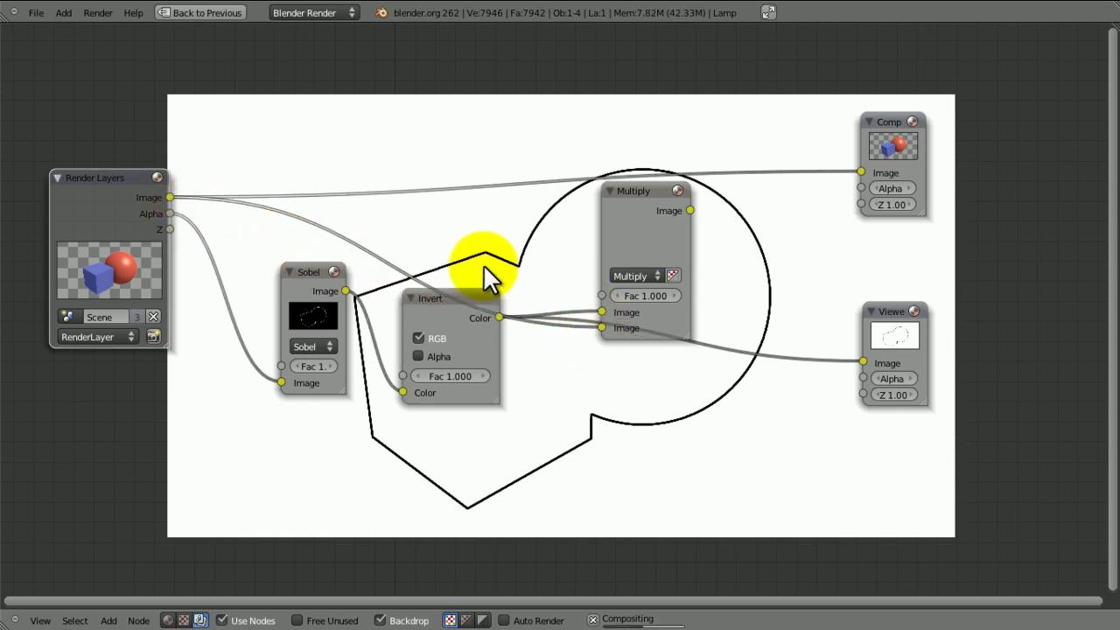
left_click_drag(106, 215, 125, 232)
left_click_drag(638, 226, 621, 167)
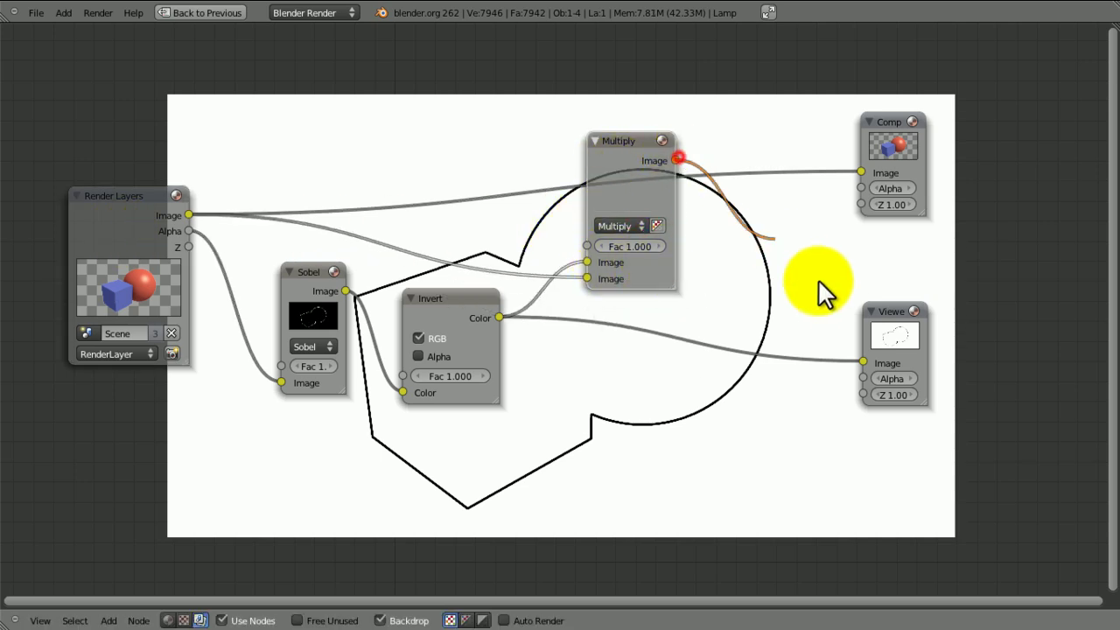
Connect the Multiply output to both the Viewer and Composite nodes, moving the Viewer node closer to the Composite node
left_click_drag(820, 287, 872, 366)
left_click(892, 343)
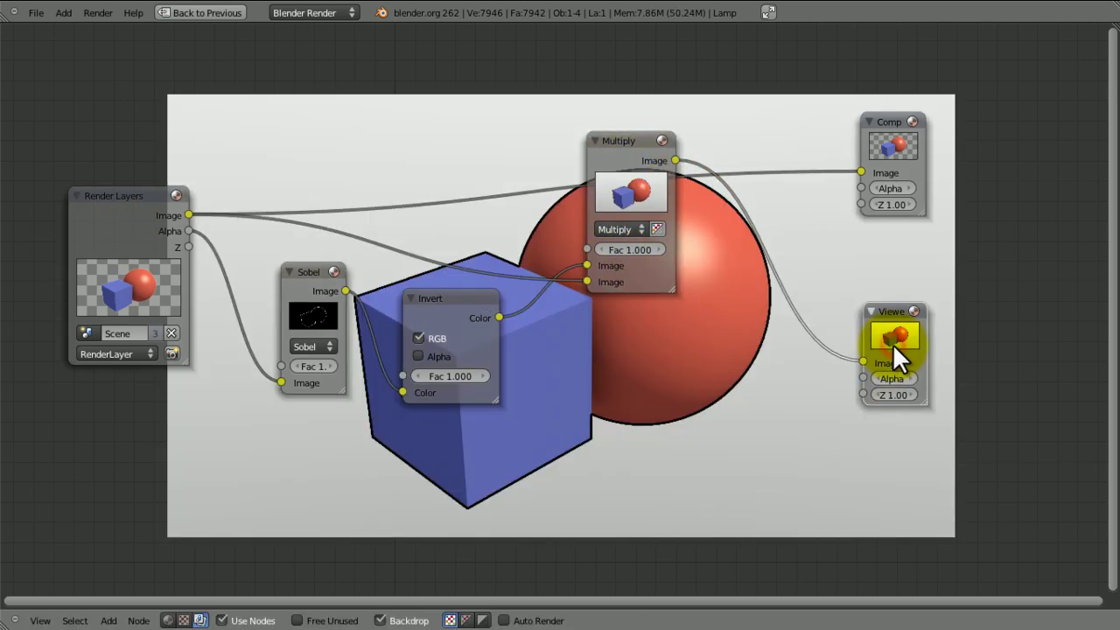
right_click_drag(892, 342, 877, 290)
left_click(739, 177)
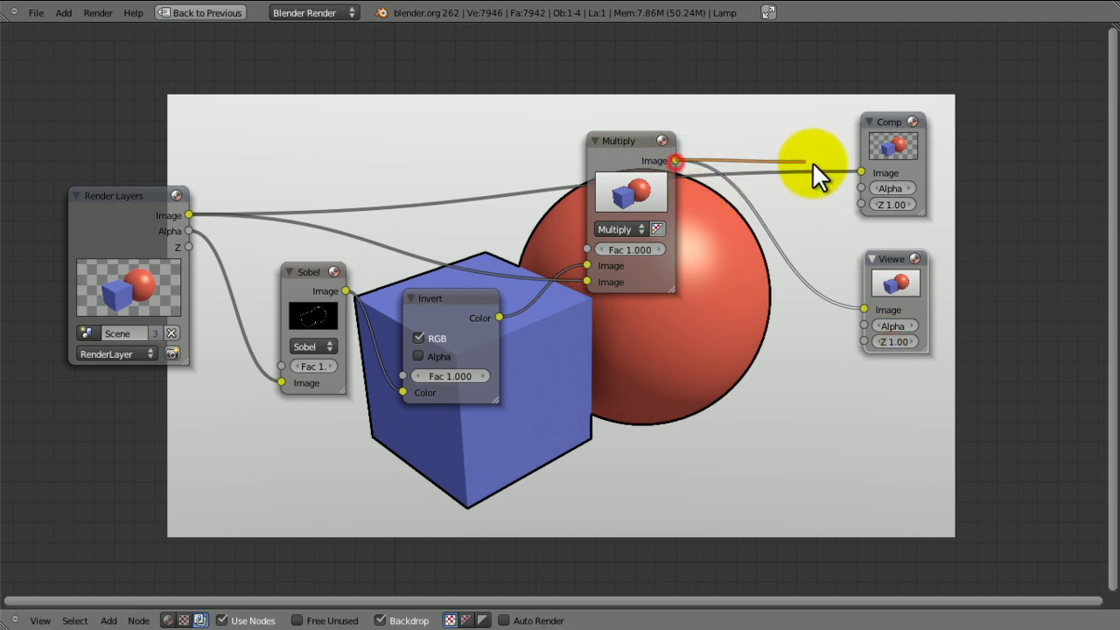
left_click_drag(828, 166, 852, 169)
left_click(888, 278)
Leave the maximized node editor for the Default screen layout and close the render result to show the 3D view
left_click(735, 343)
middle_click_drag(735, 343, 619, 232)
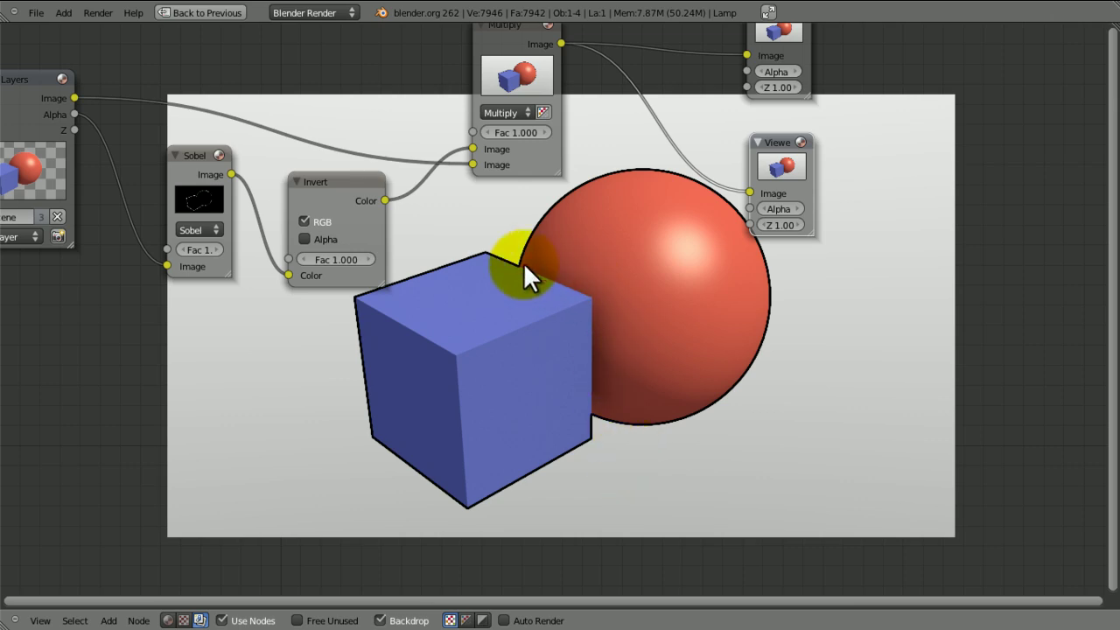
middle_click_drag(504, 260, 670, 299)
key("ctrl+Up")
key("ctrl+Right")
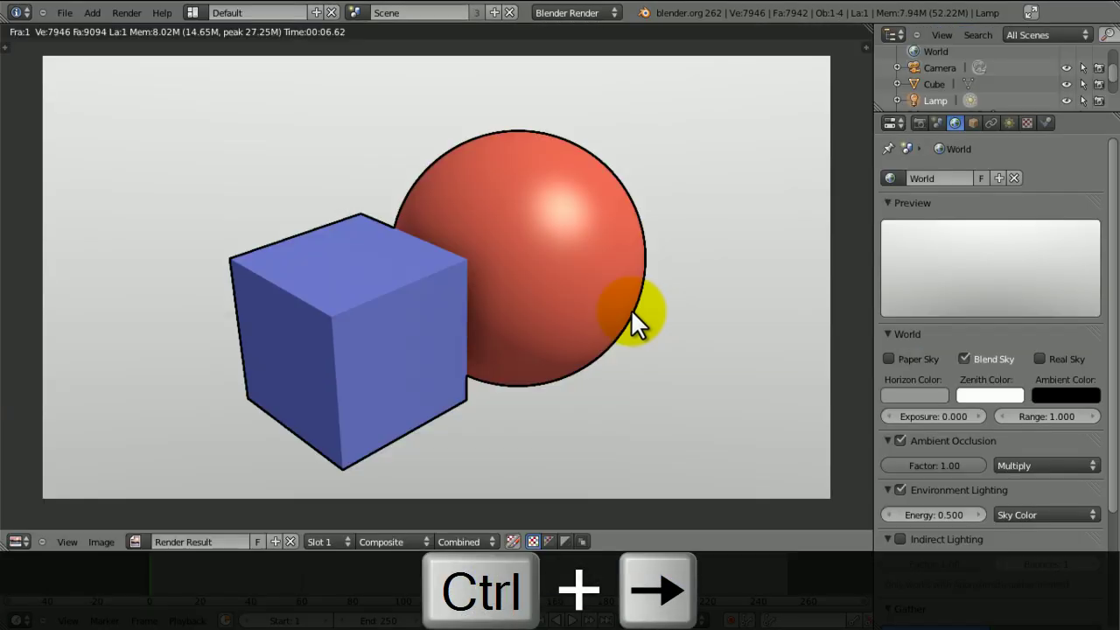
key("Escape")
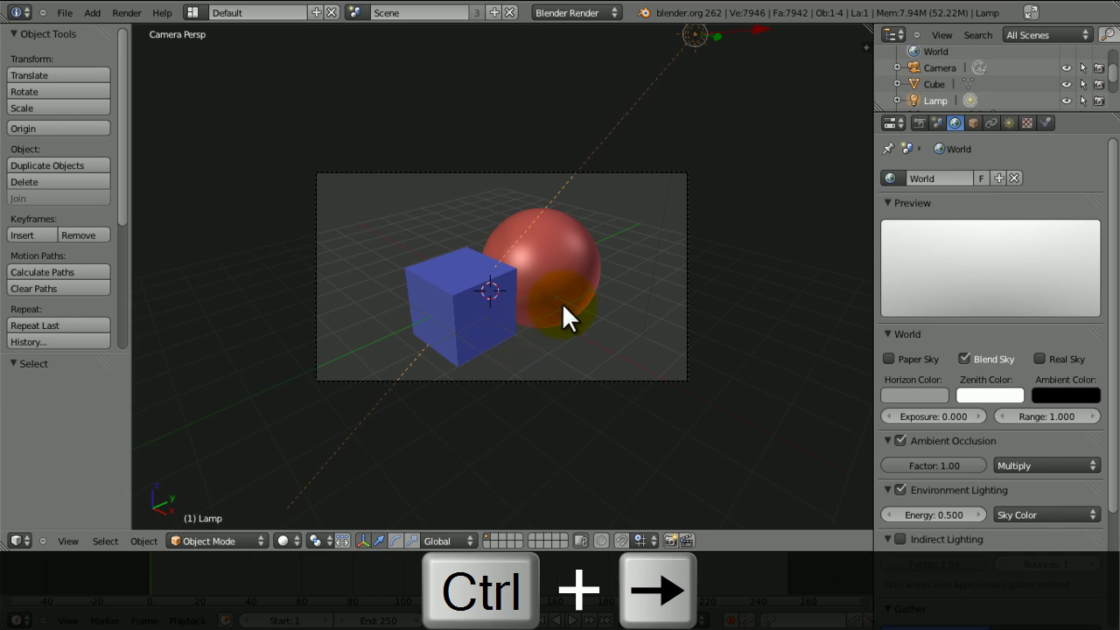
Select the red sphere and blue cube together, ending with only the sphere selected
right_click(527, 317)
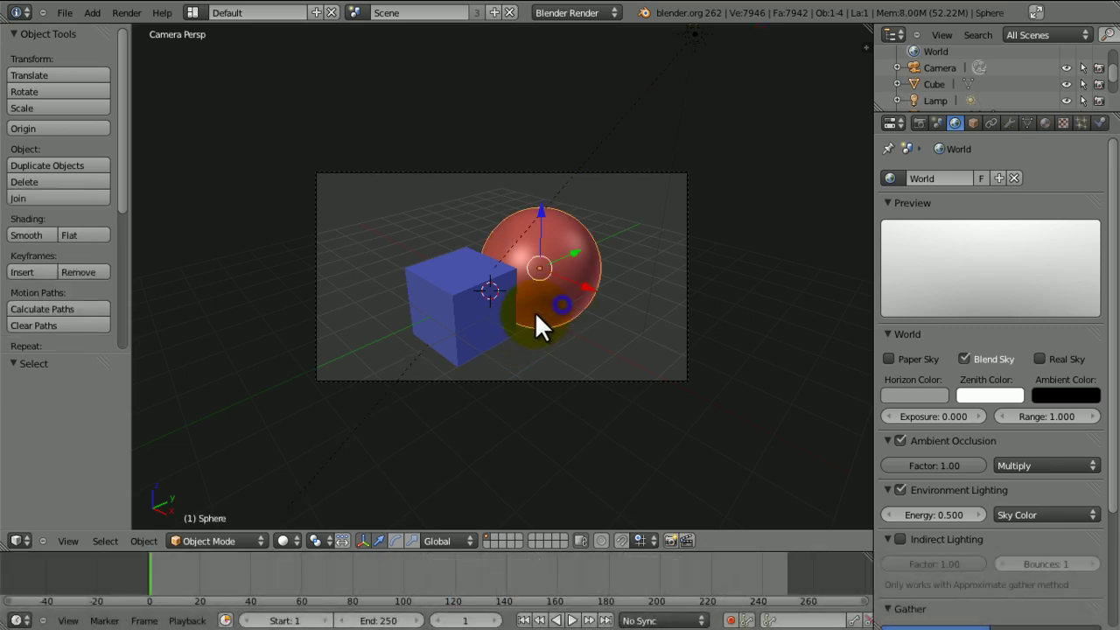
right_click(523, 313)
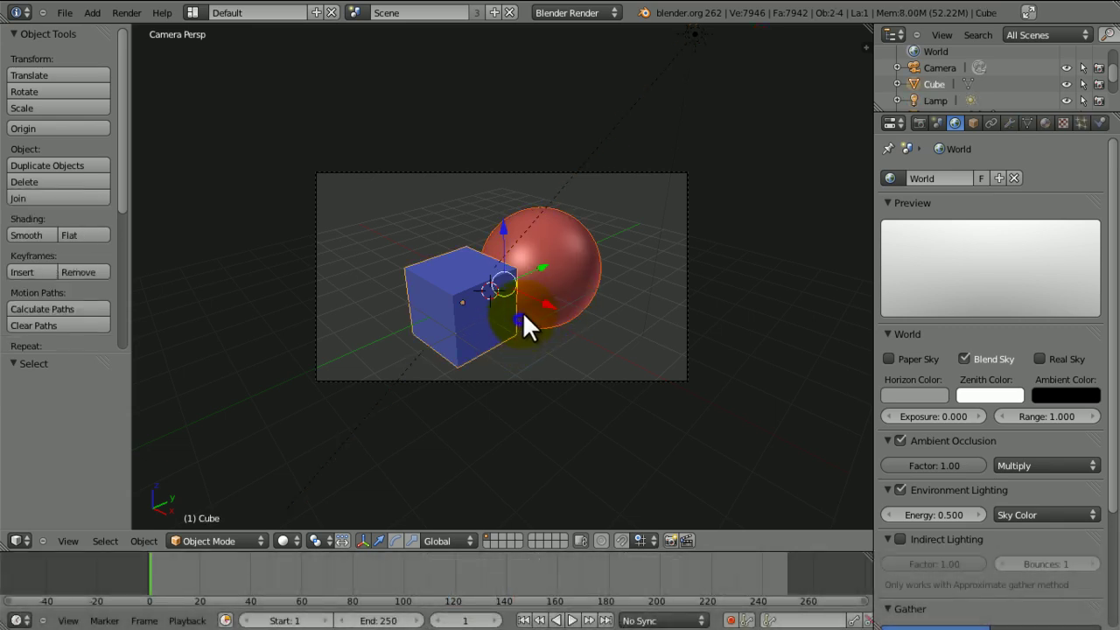
right_click(592, 269)
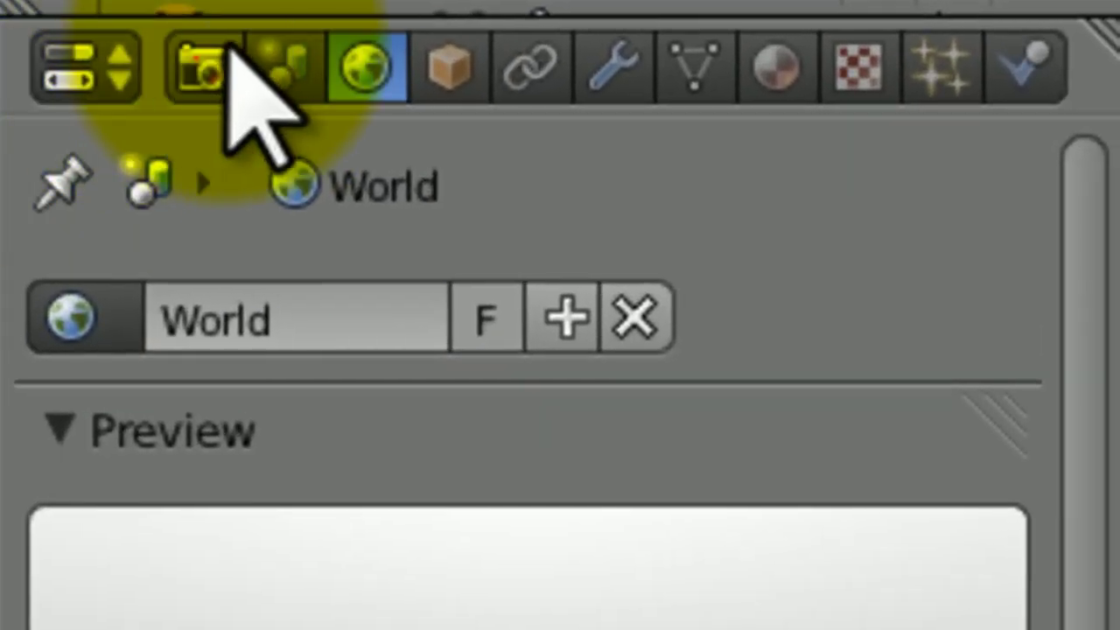
Show the render layer settings in the scene's render properties, keeping the existing layer's name
left_click(210, 52)
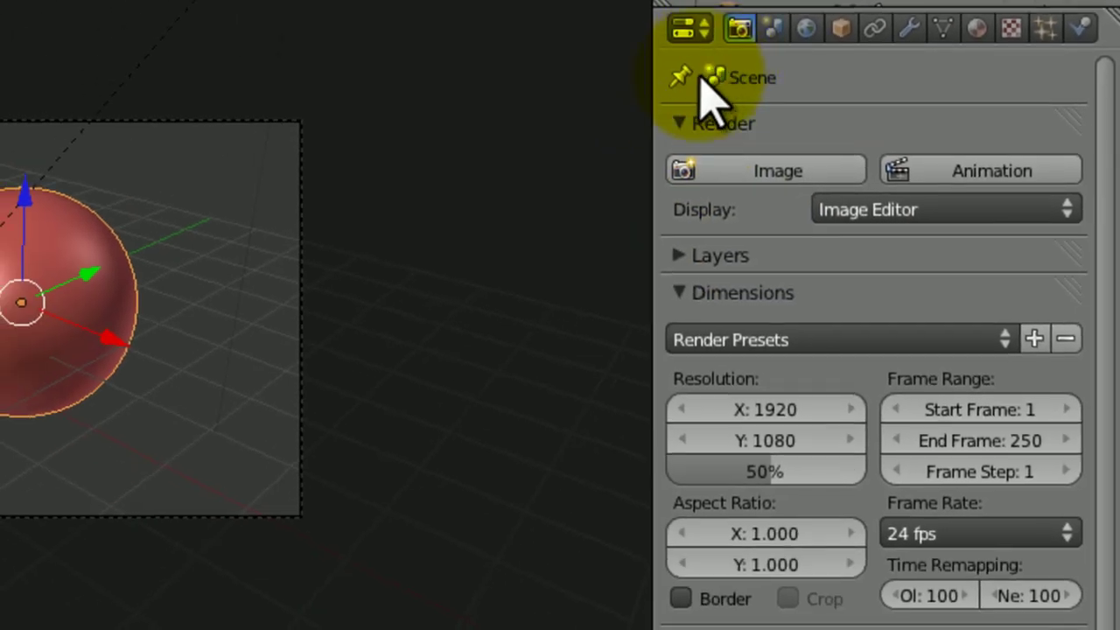
left_click(677, 124)
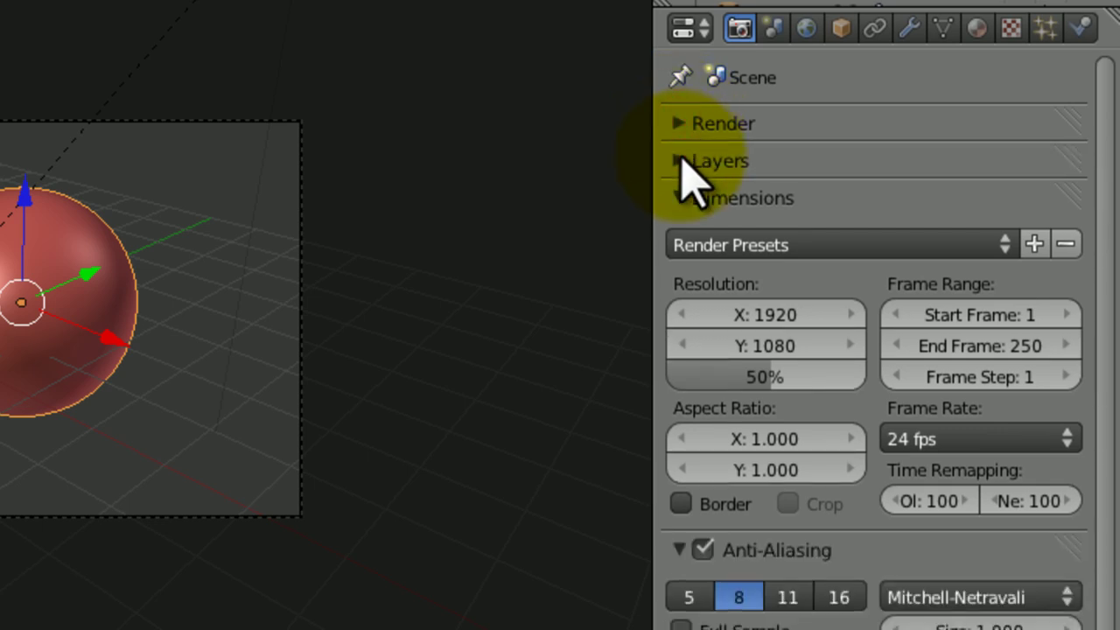
left_click(678, 160)
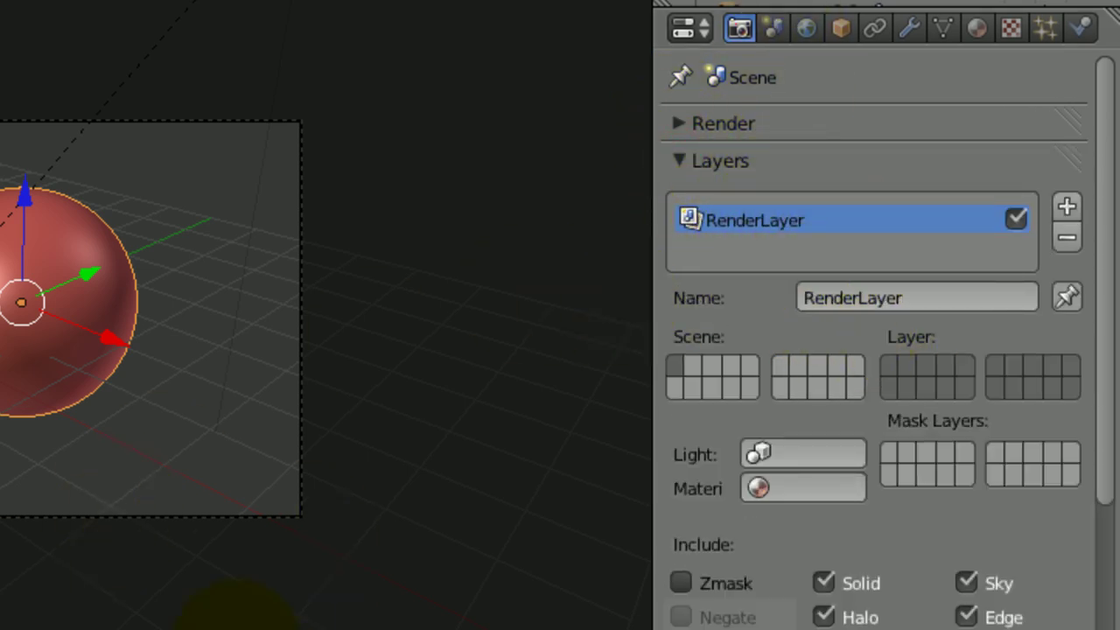
left_click(901, 289)
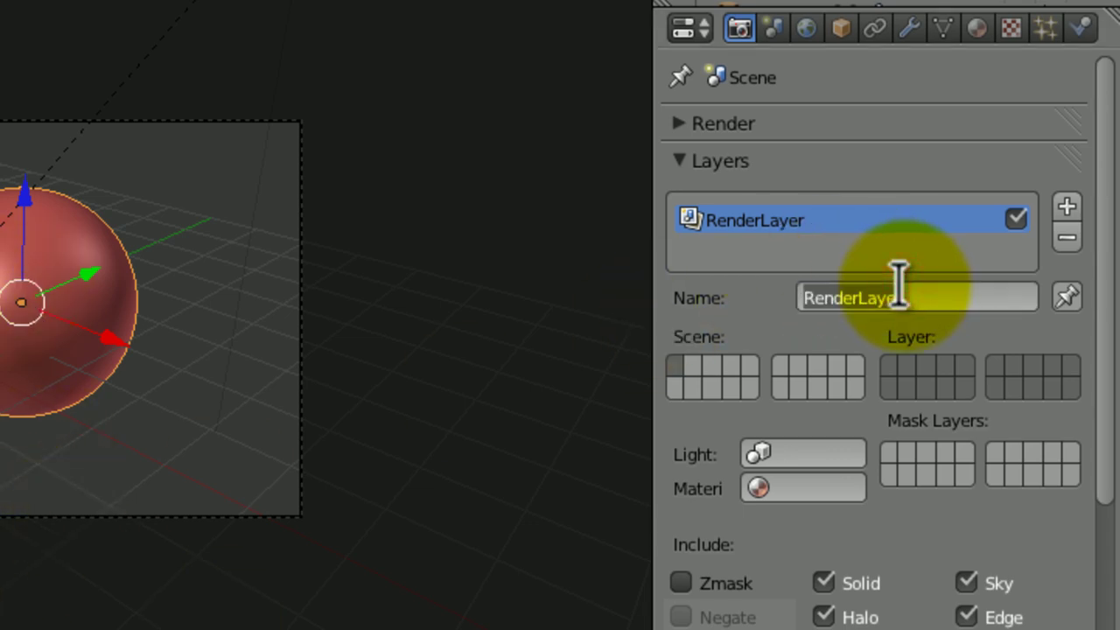
key("Return")
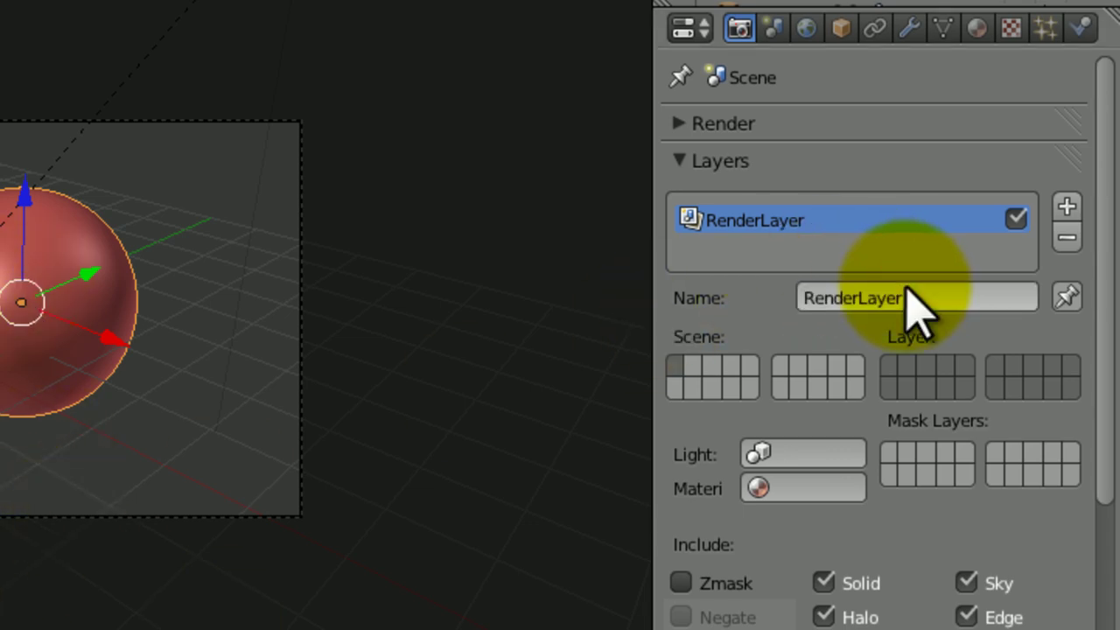
Add a second render layer and name it Back
left_click(1067, 207)
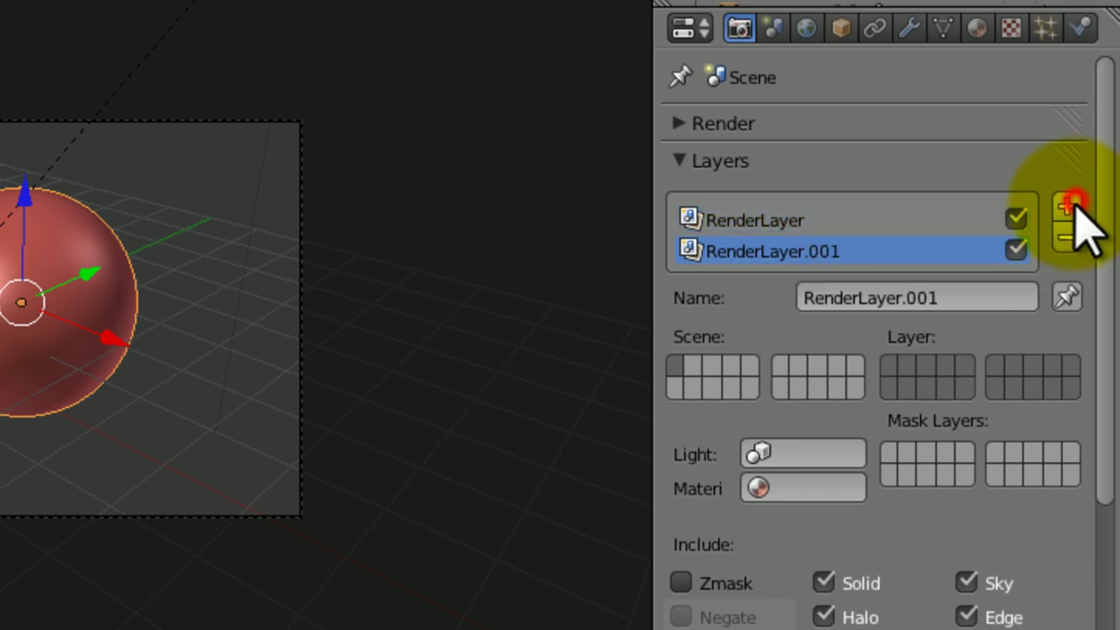
left_click(939, 297)
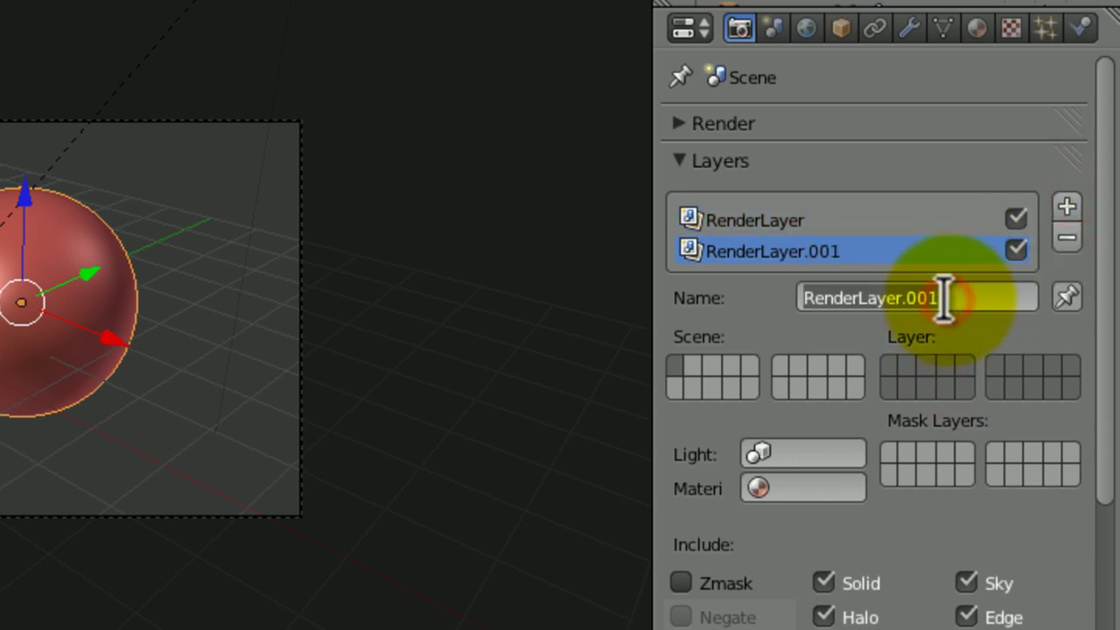
type("Back")
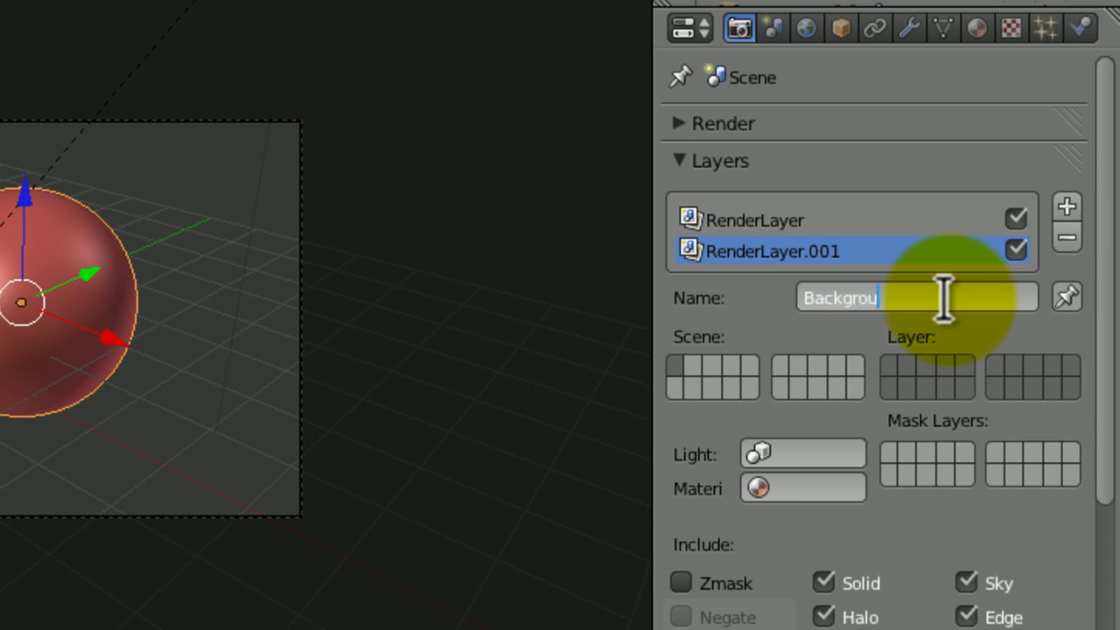
key("Return")
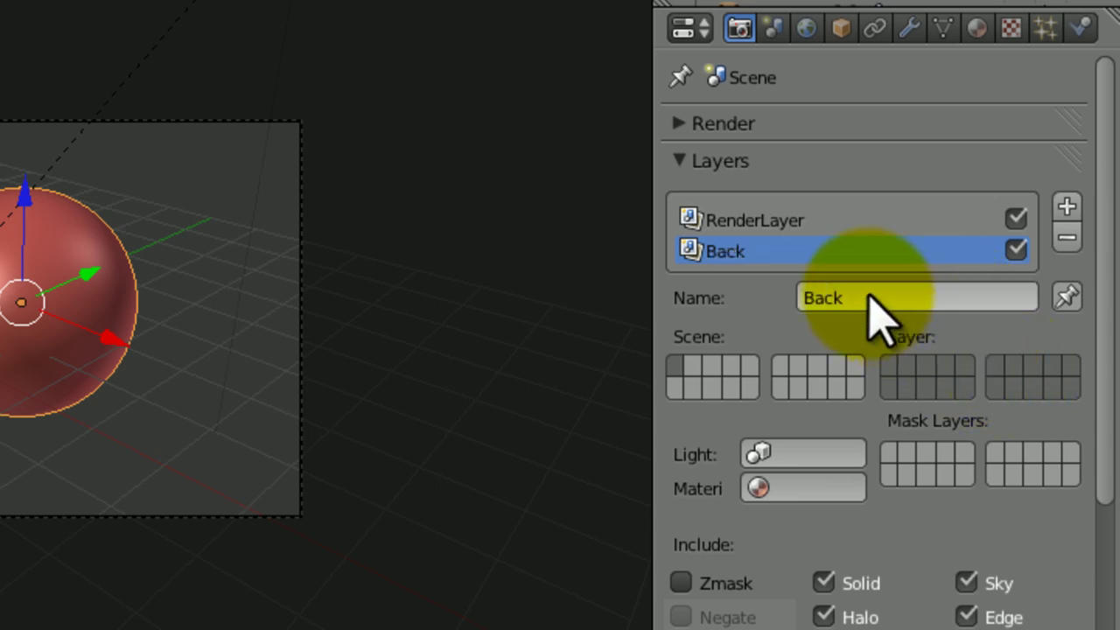
Restrict RenderLayer to the first layer only and the Back render layer to the second layer only
left_click(761, 215)
left_click(762, 220)
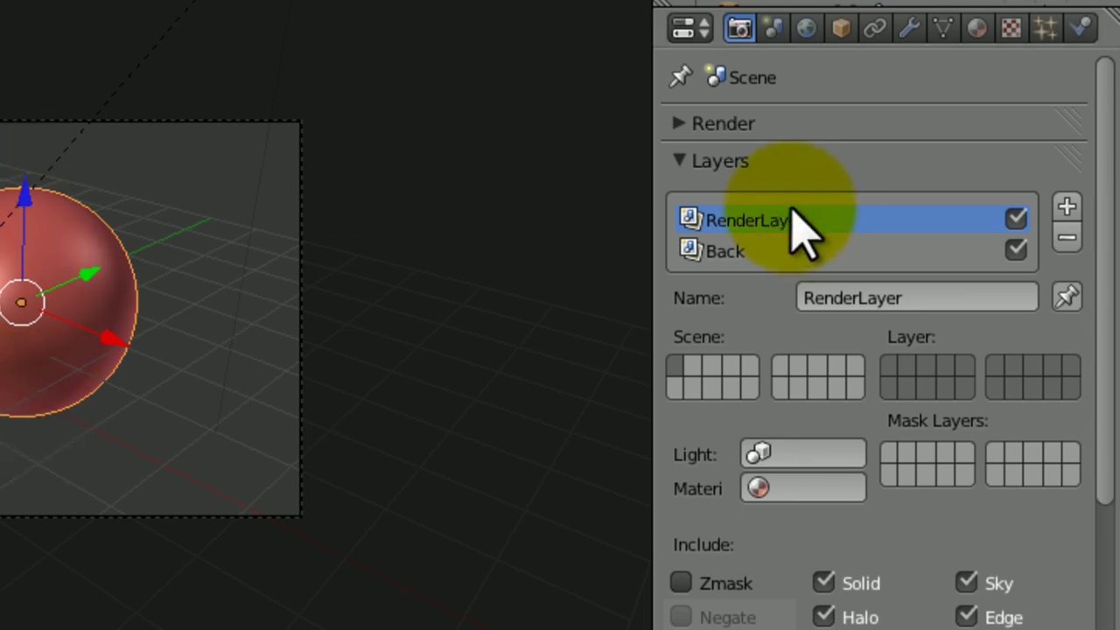
left_click(887, 364)
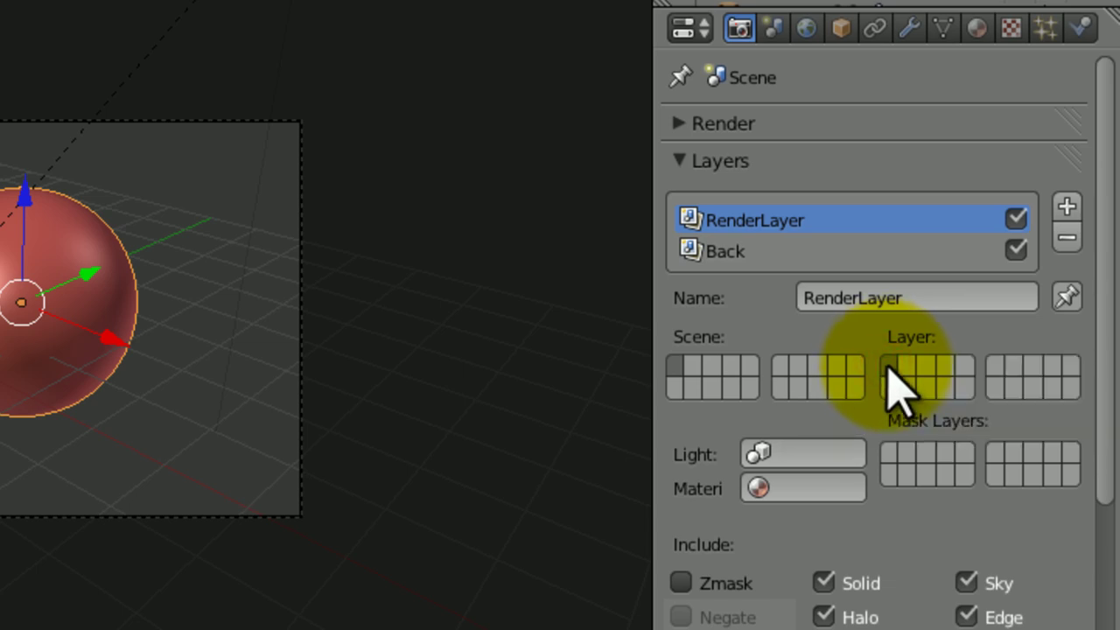
left_click(750, 254)
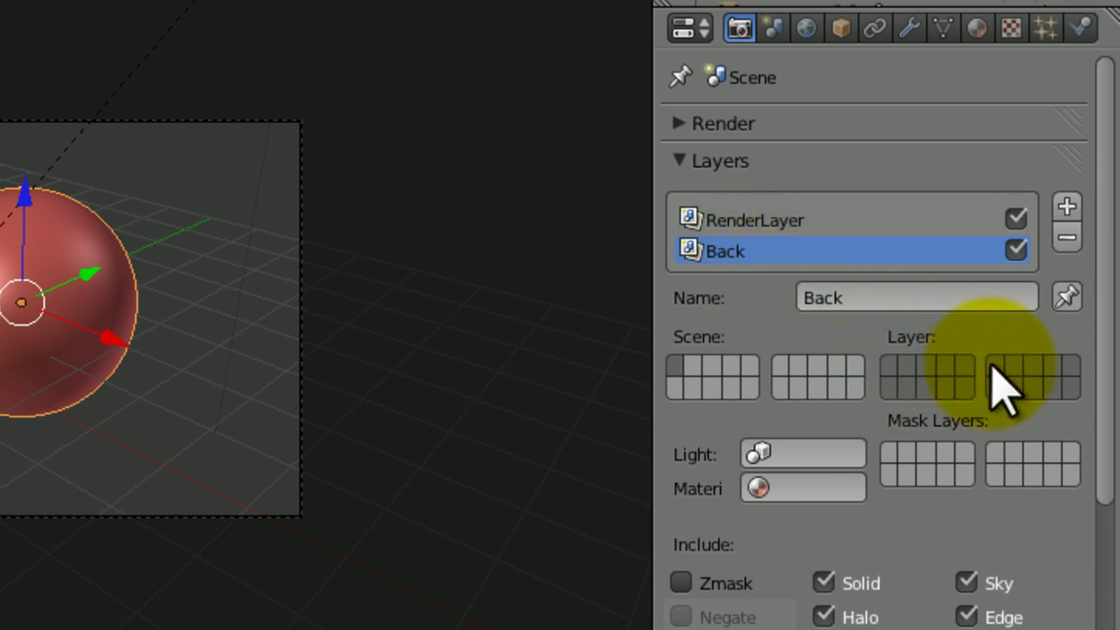
left_click(904, 366)
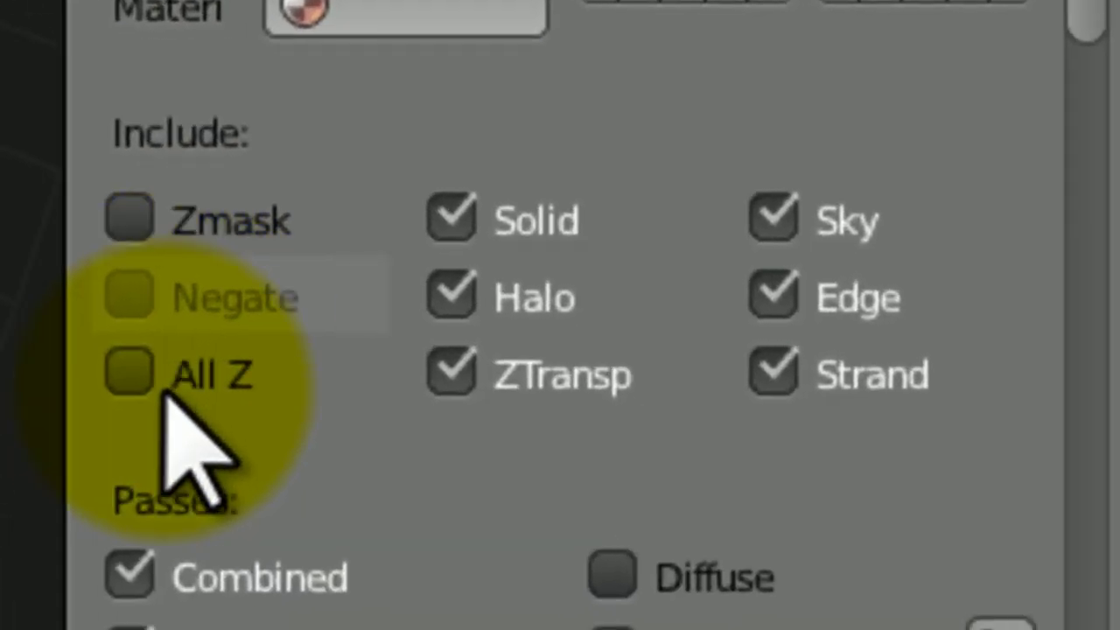
Enable the second scene layer alongside the first so both are visible for rendering
left_click(645, 626)
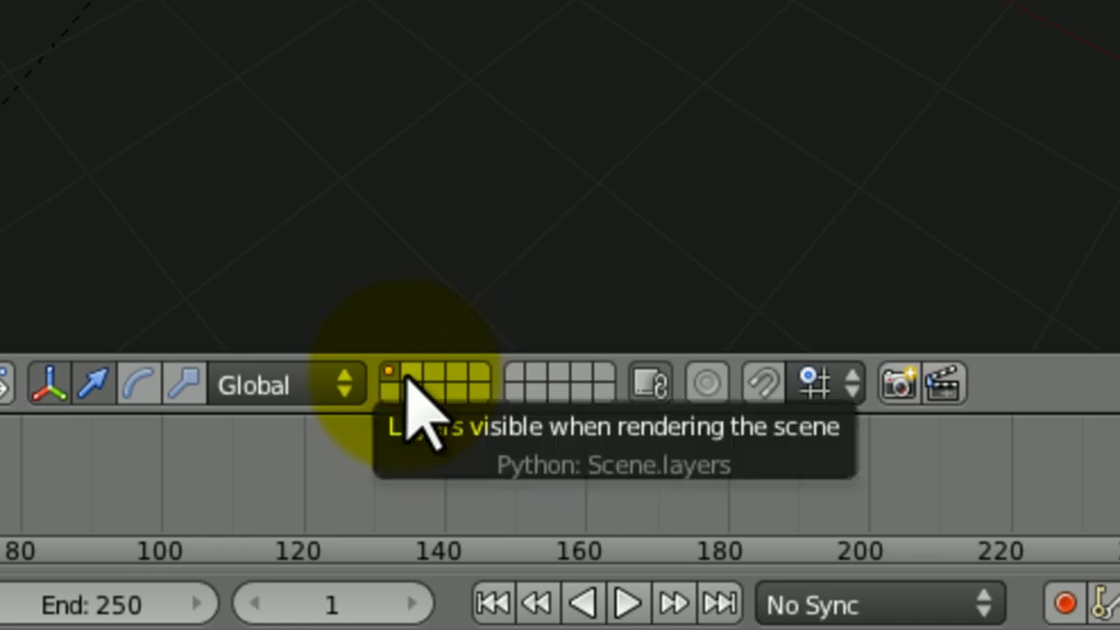
left_click(128, 544)
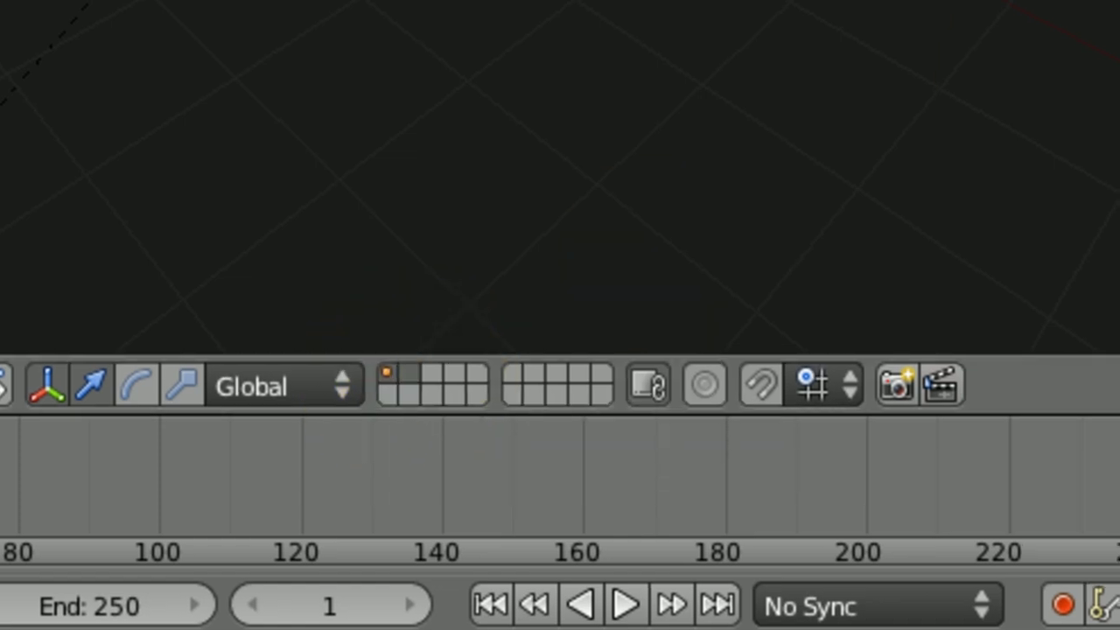
left_click(895, 70)
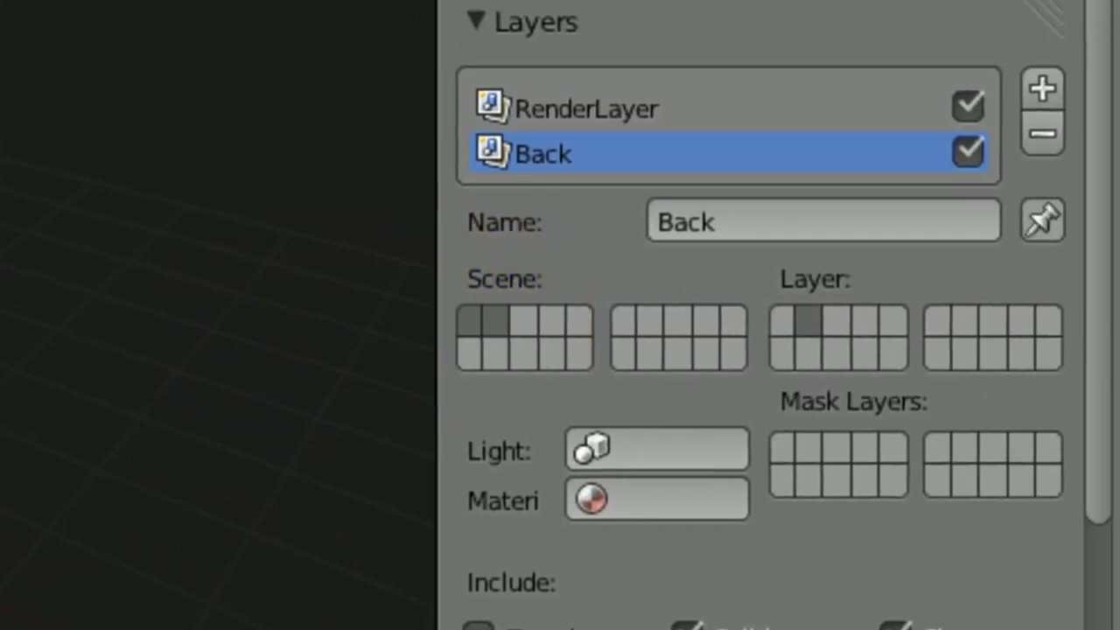
Move the selected red sphere to the second scene layer
key("F12")
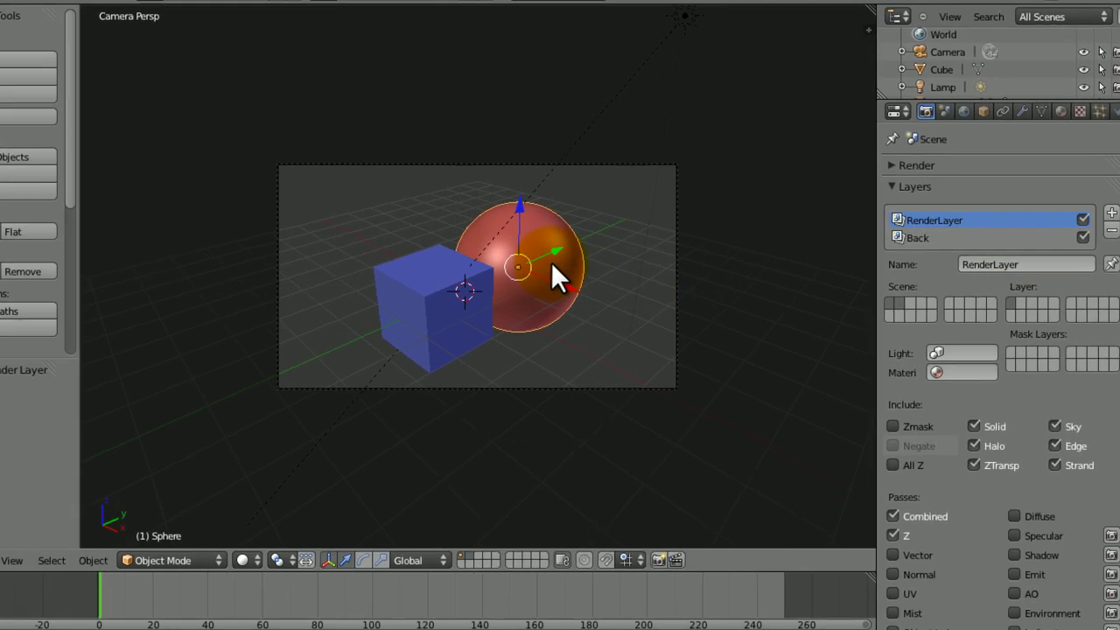
key("m")
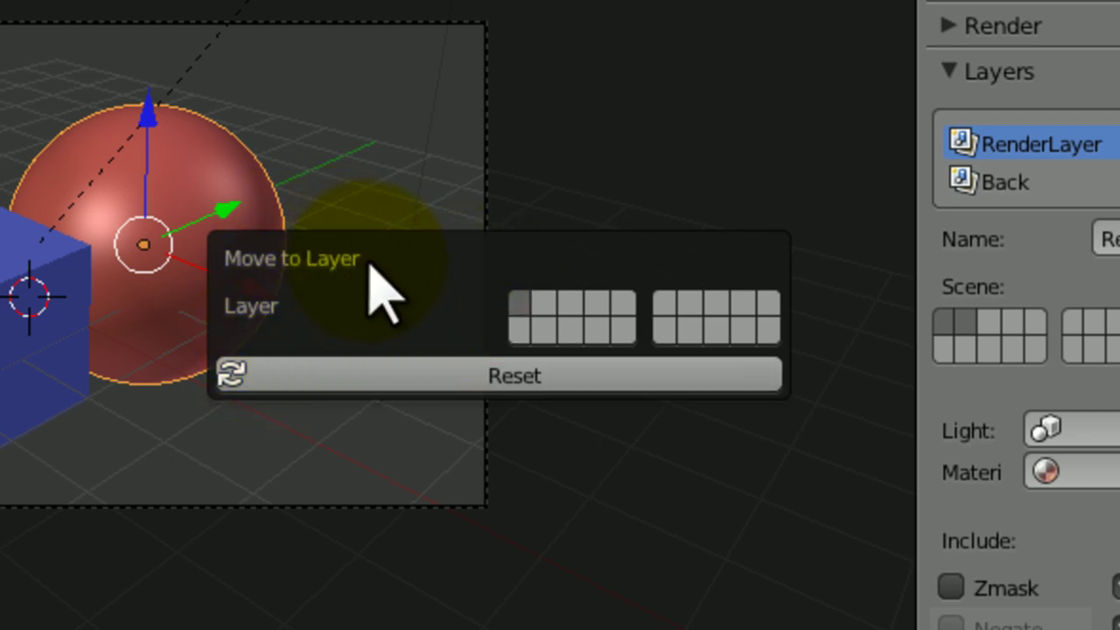
left_click(544, 303)
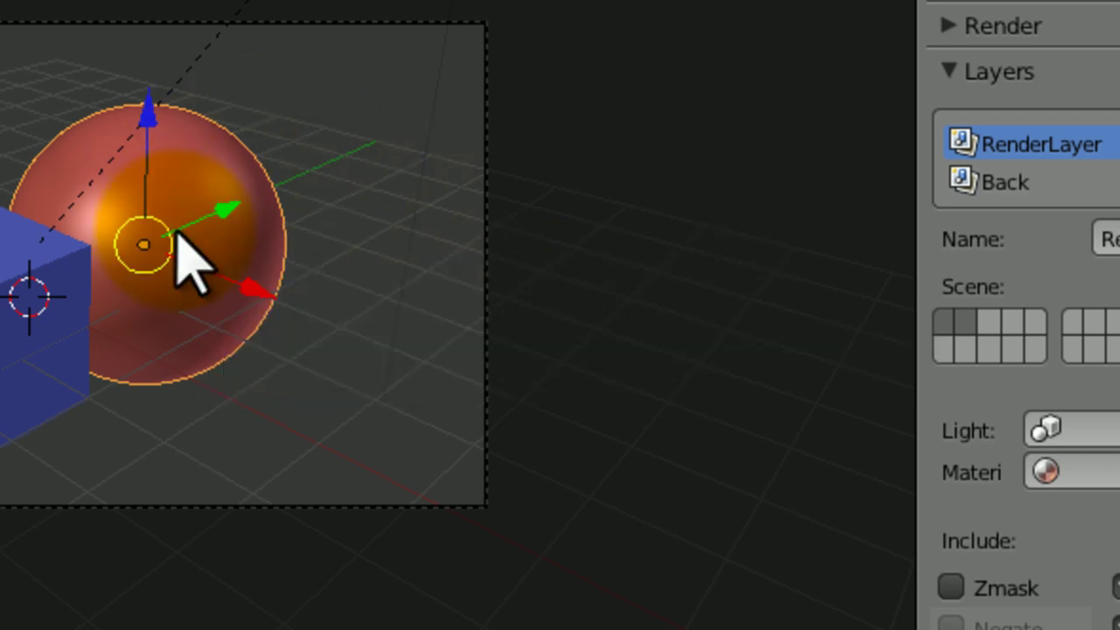
Render the scene and display the RenderLayer result in the image editor
key("F12")
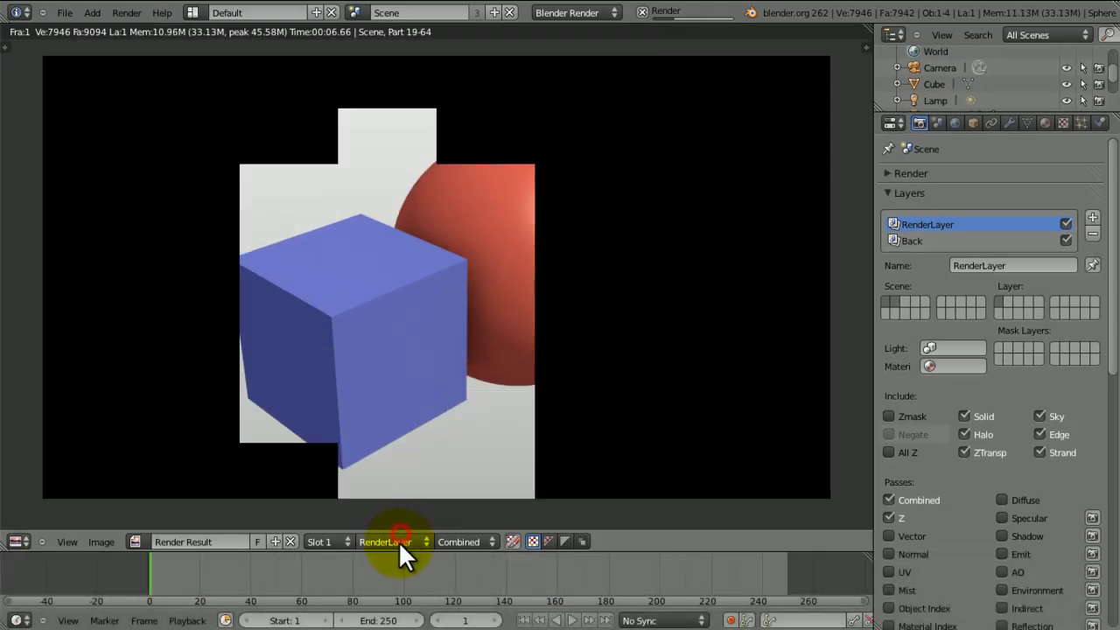
left_click(398, 540)
left_click(413, 508)
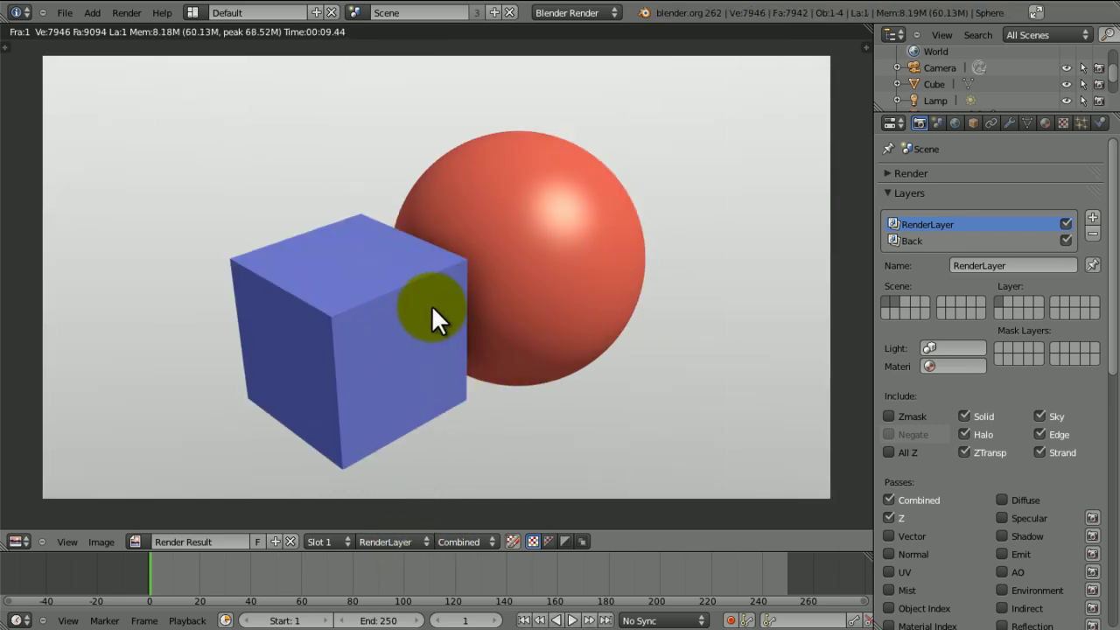
Return to the Compositing screen layout and maximize its node editor
key("ctrl+Left")
key("ctrl+Up")
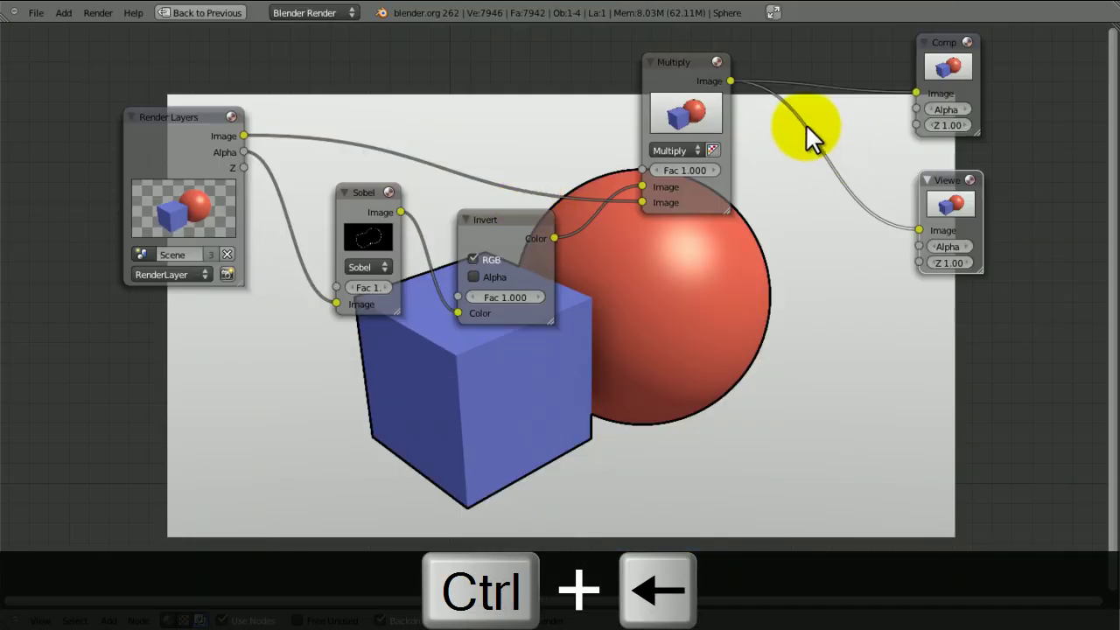
Move the Render Layers node away from the Sobel node to make room in the node tree
middle_click_drag(659, 269, 792, 249)
left_click_drag(327, 160, 227, 132)
left_click_drag(500, 210, 516, 250)
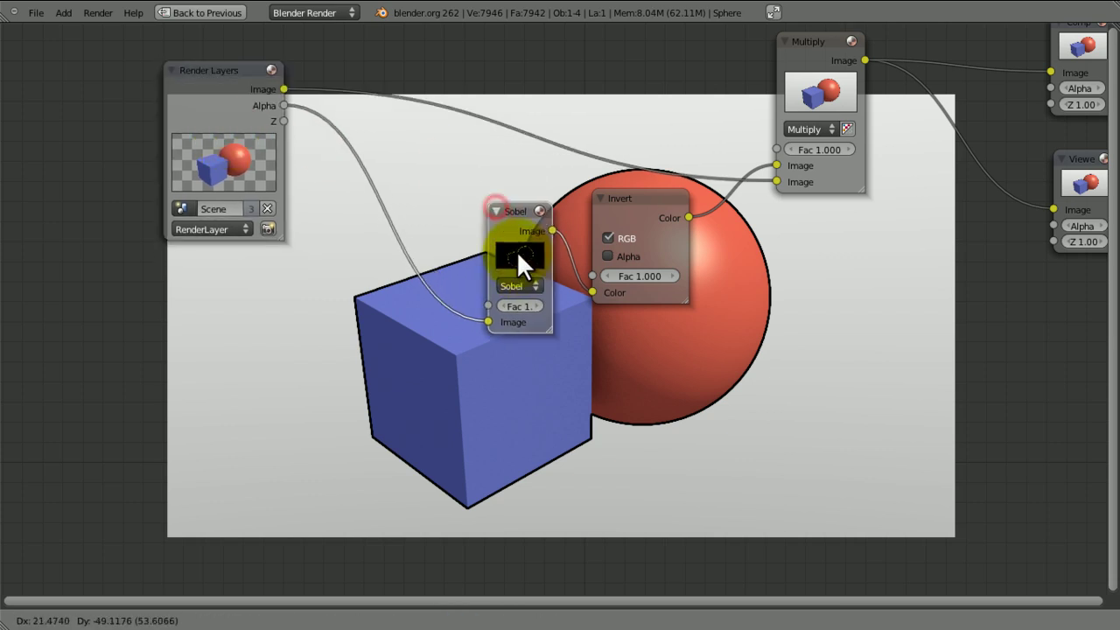
middle_click_drag(406, 201, 322, 209)
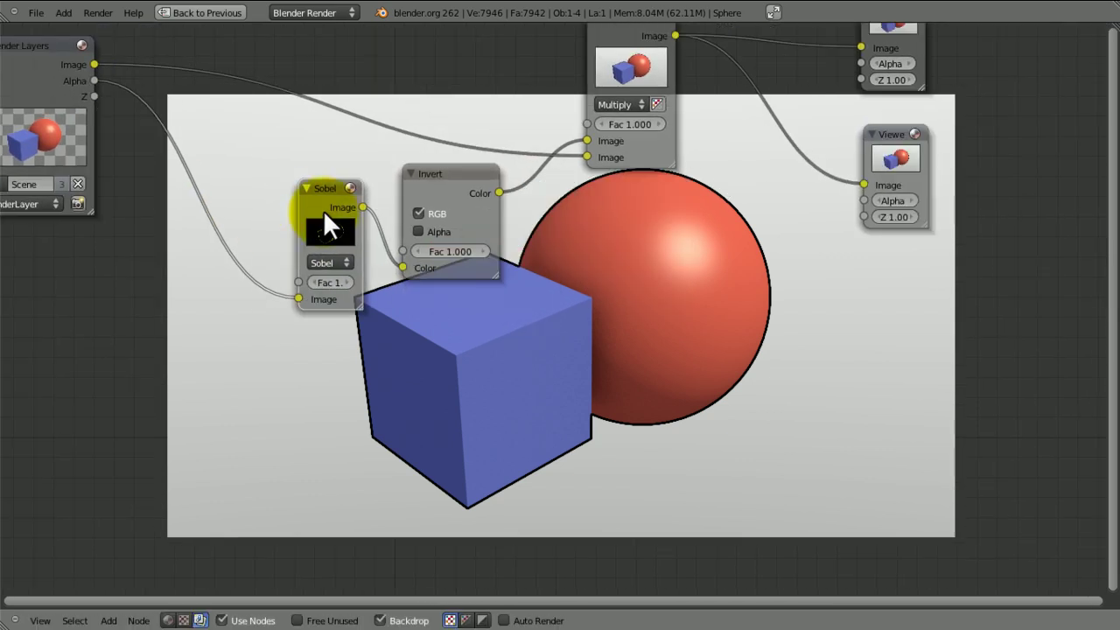
middle_click_drag(517, 340, 430, 353)
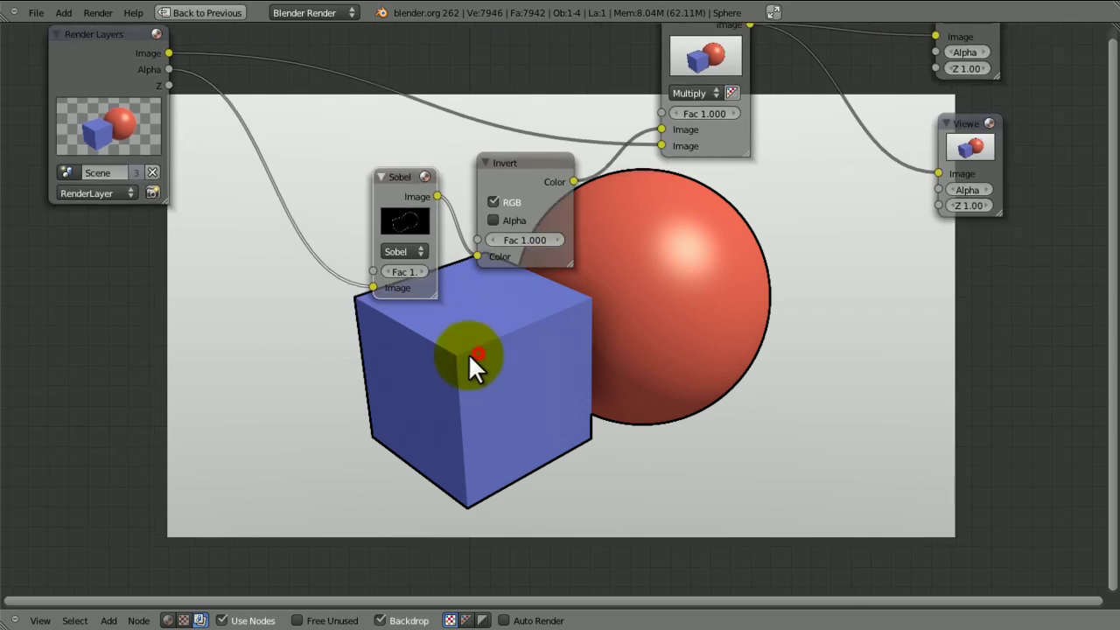
Duplicate the Render Layers node, place the copy below the original, and set its render layer to Back
left_click(103, 101)
key("shift+d")
left_click(104, 333)
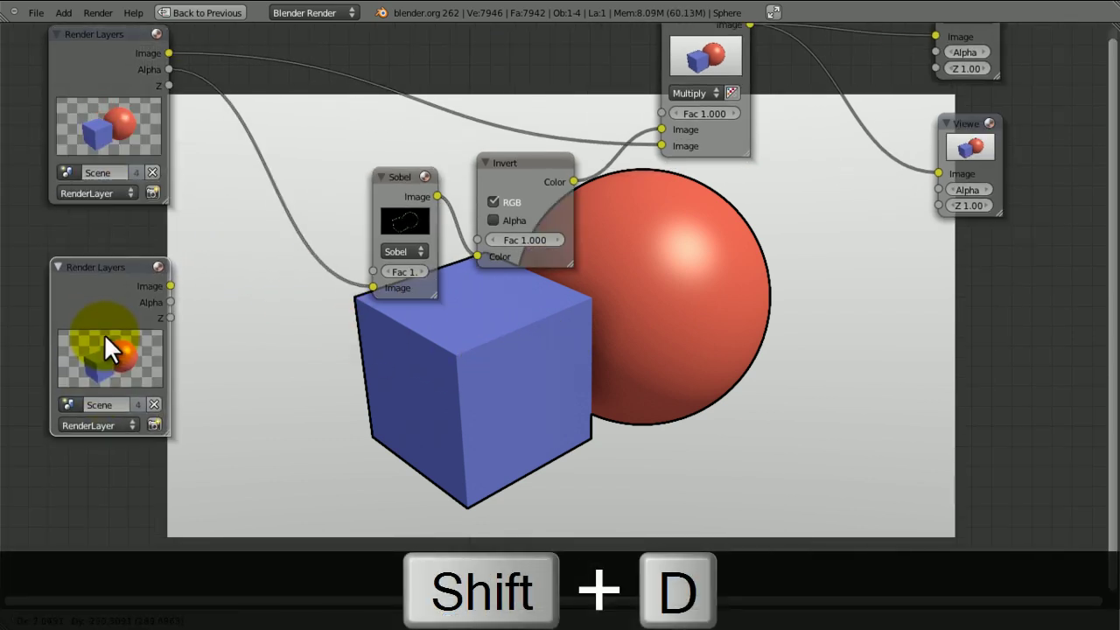
left_click(104, 425)
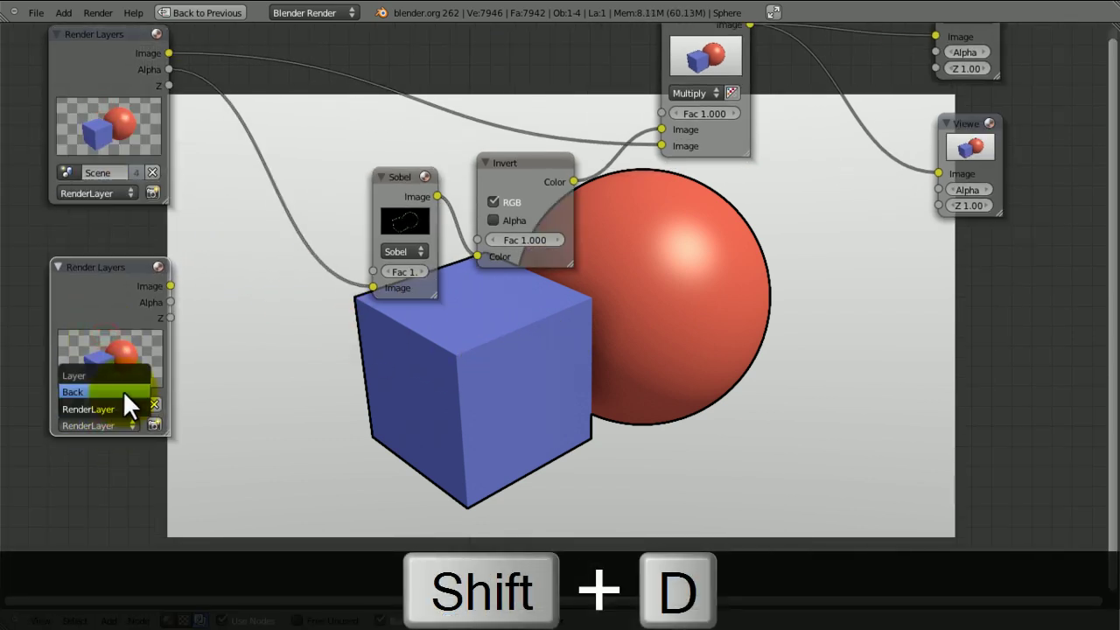
left_click(122, 390)
left_click_drag(121, 381, 159, 399)
Duplicate the Sobel filter node below the original and feed it the Alpha output of the Back render layer
left_click(420, 210)
left_click(414, 202)
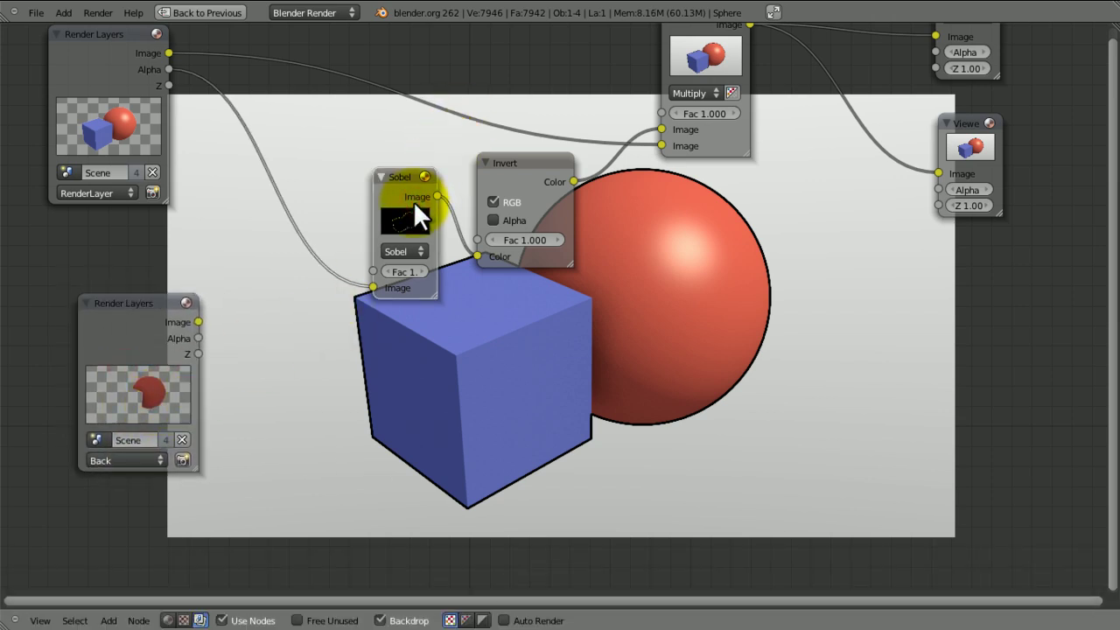
key("shift+d")
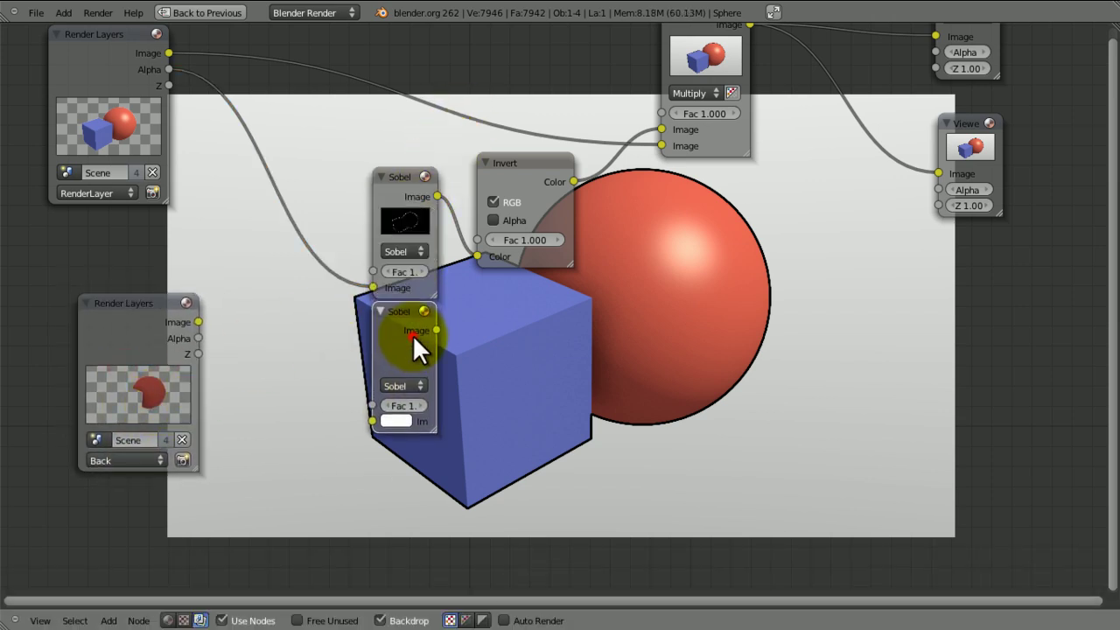
left_click(410, 337)
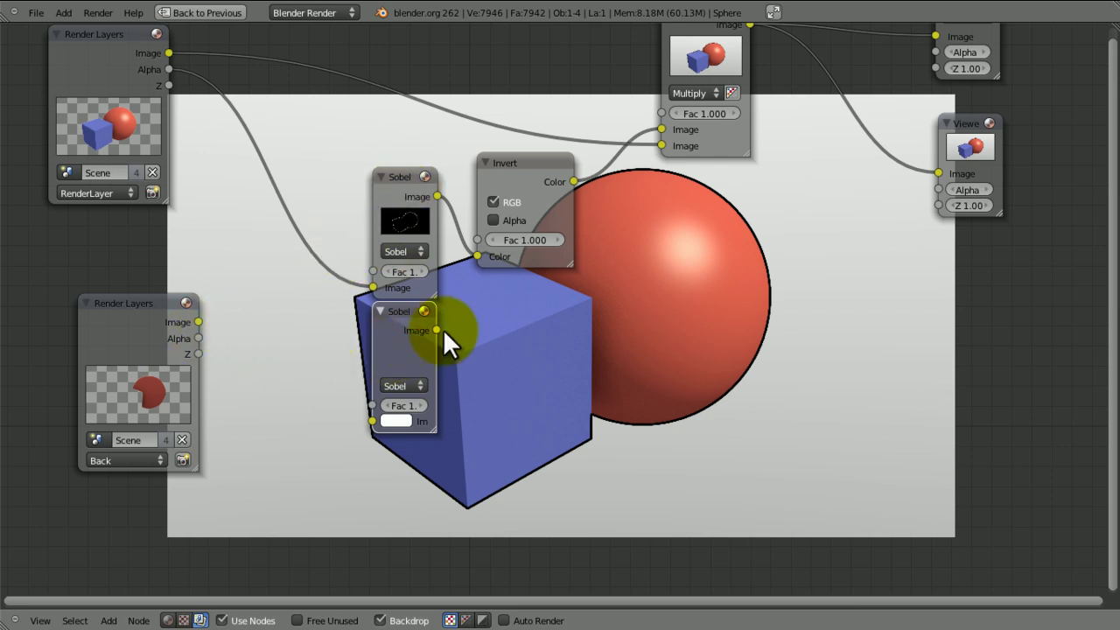
left_click_drag(198, 337, 371, 421)
left_click_drag(182, 367, 163, 347)
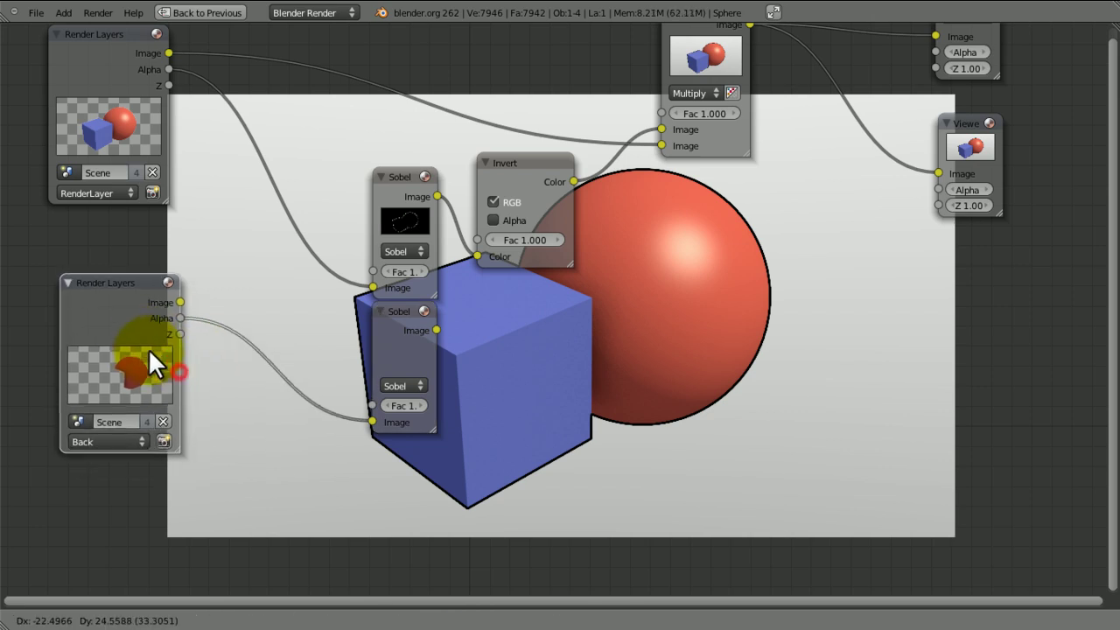
Reposition the two Sobel nodes and the Invert node to open a gap between them
left_click_drag(443, 406, 436, 423)
left_click_drag(527, 187, 580, 161)
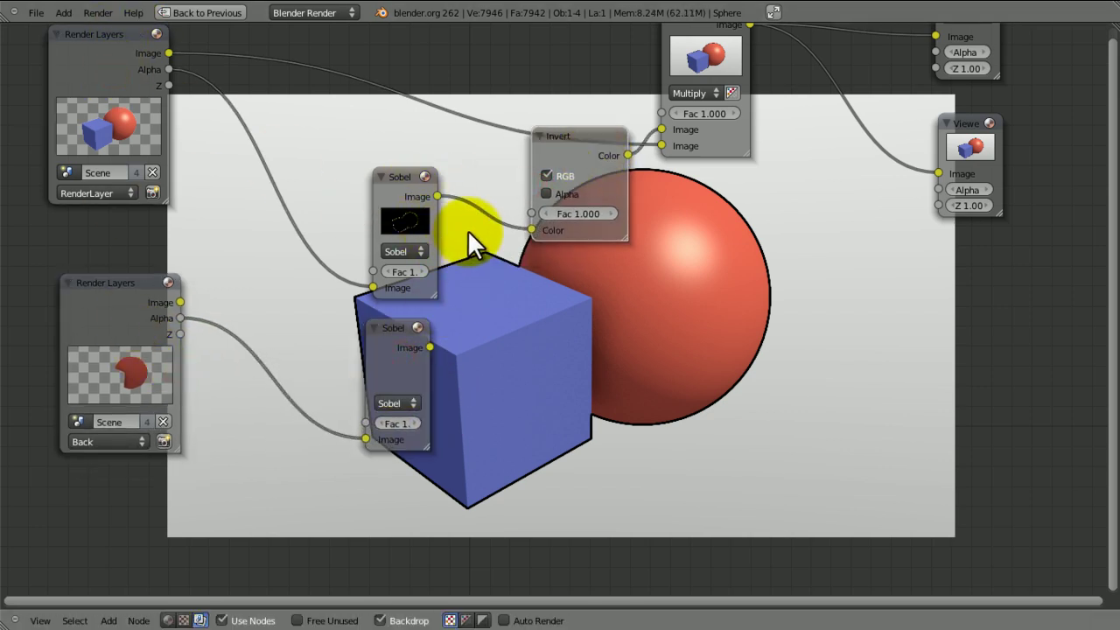
left_click_drag(378, 375, 255, 271)
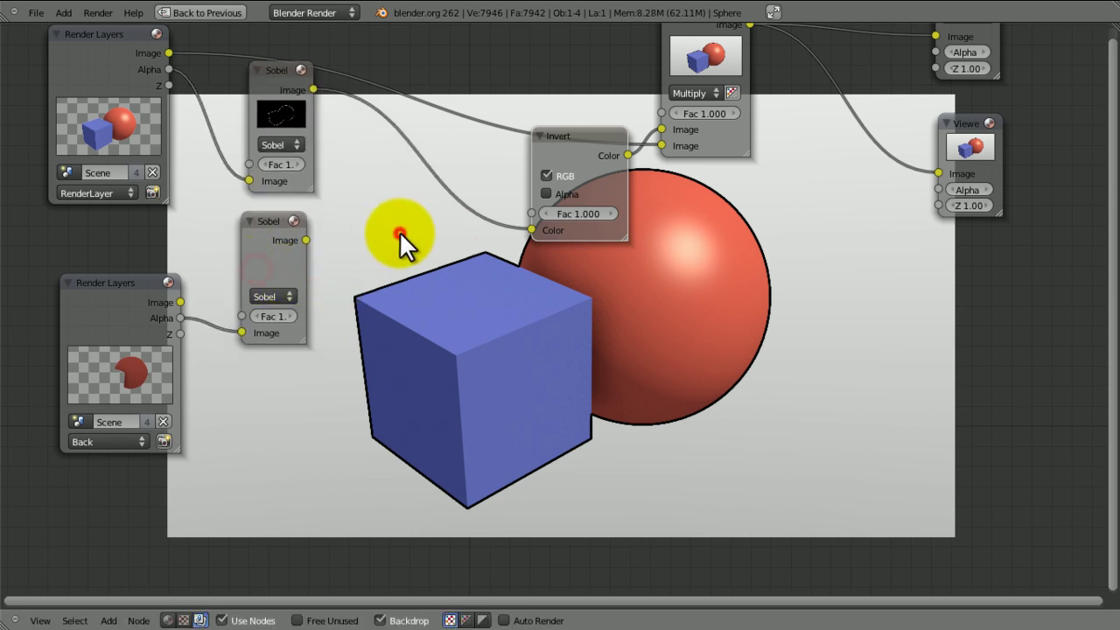
Insert a Mix node set to Add before the Invert node, combining the outputs of both Sobel nodes
key("shift+a")
left_click(435, 247)
left_click(460, 292)
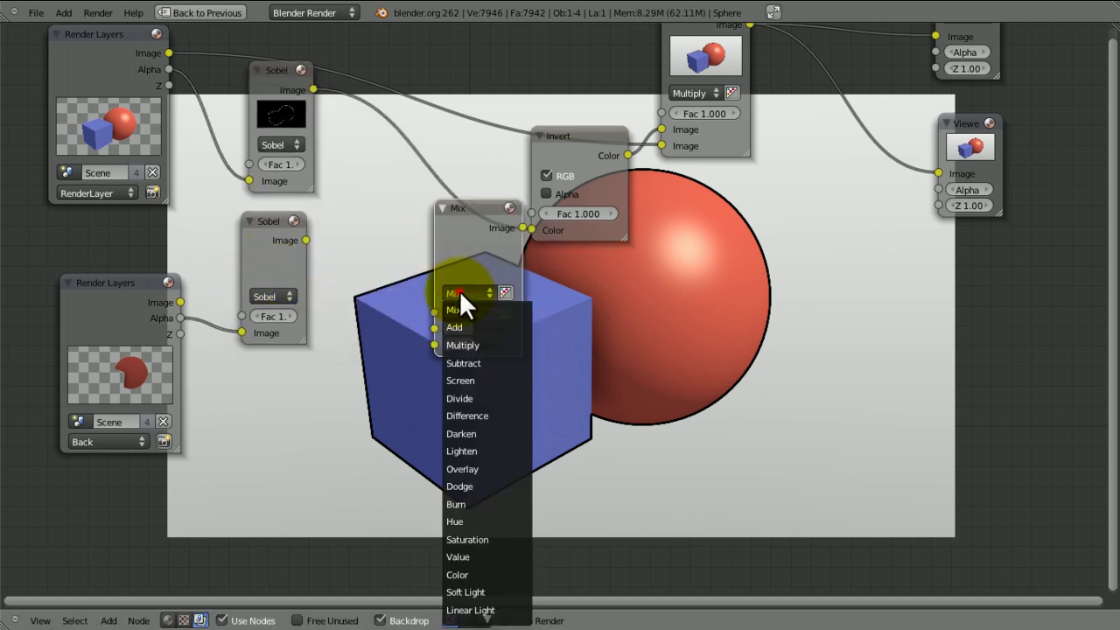
left_click(461, 313)
left_click_drag(469, 255, 439, 186)
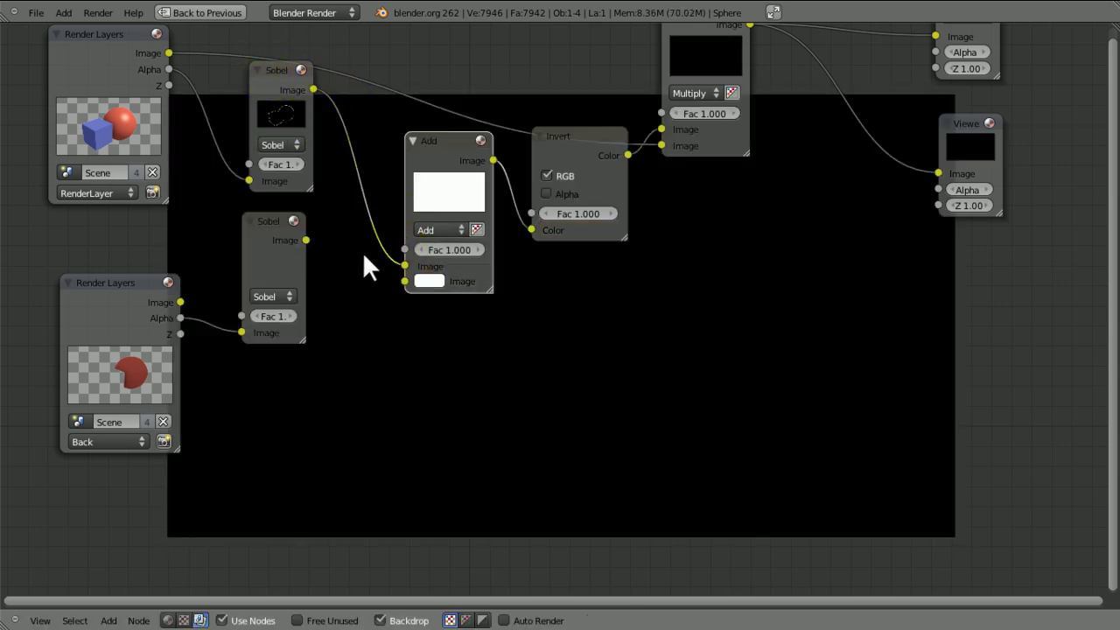
left_click_drag(306, 241, 404, 282)
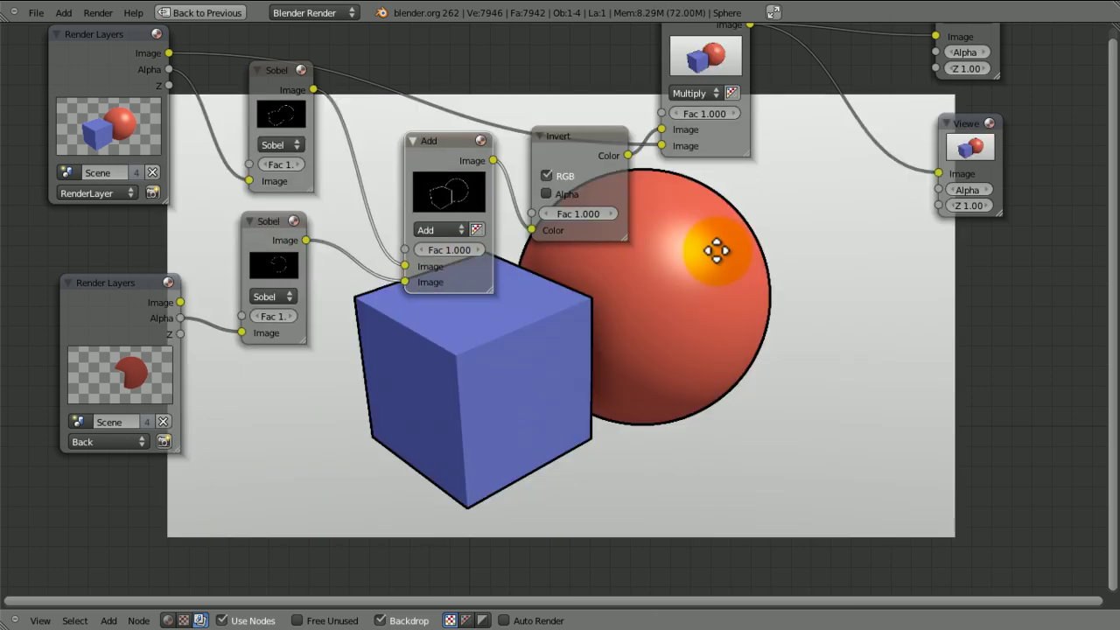
Link the Add node's output to the Viewer and inspect the combined outlines of the cube and sphere
middle_click_drag(570, 191, 500, 237)
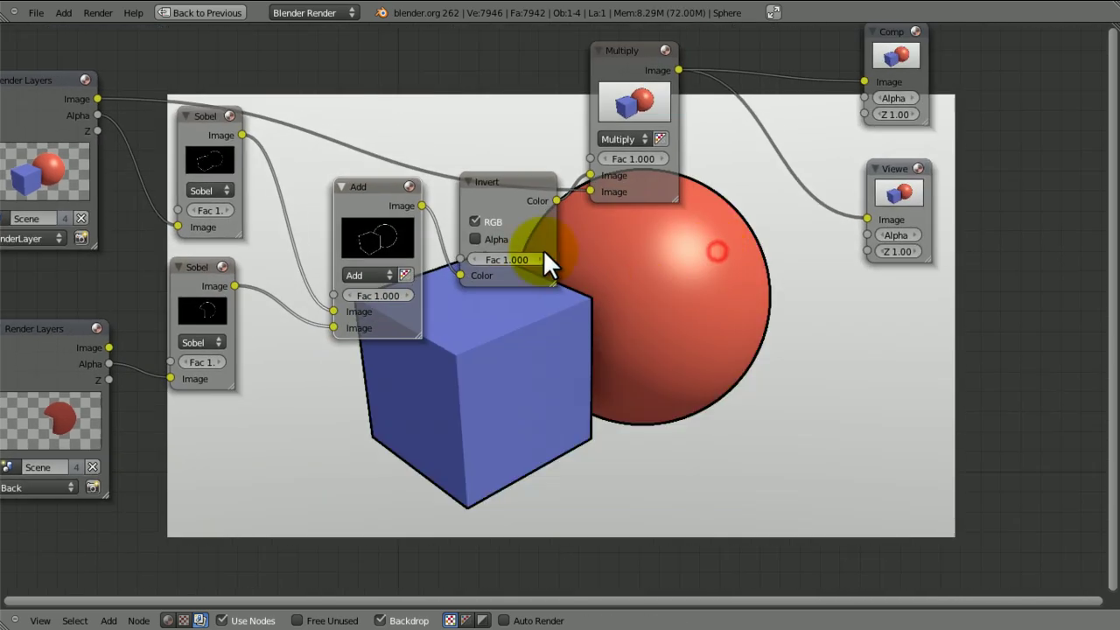
left_click_drag(430, 206, 745, 262)
middle_click_drag(745, 262, 550, 250)
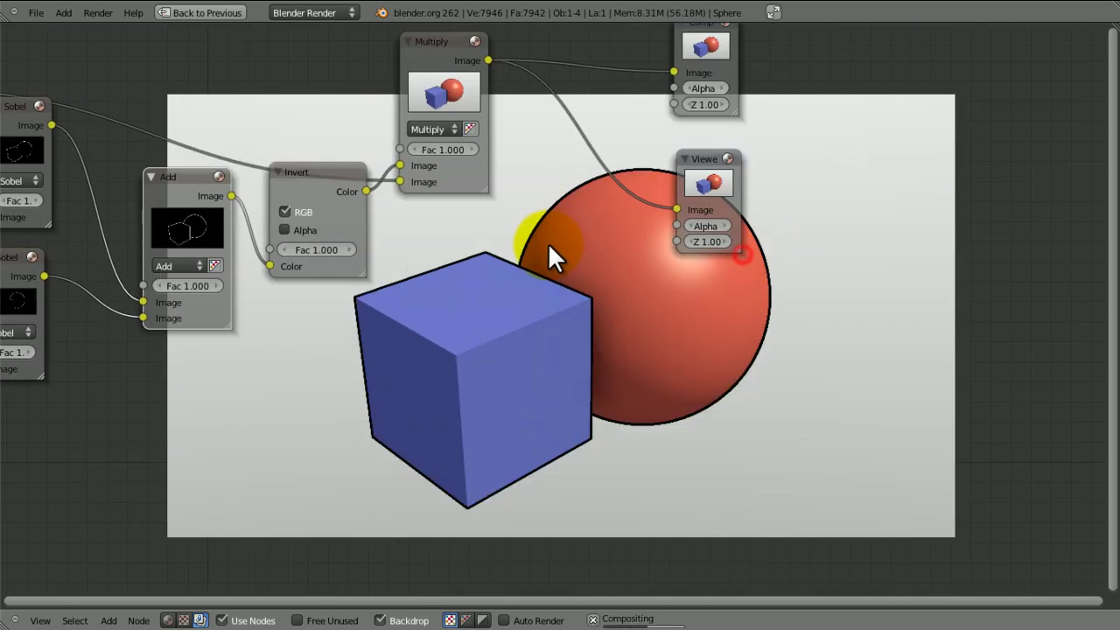
left_click_drag(231, 196, 677, 209)
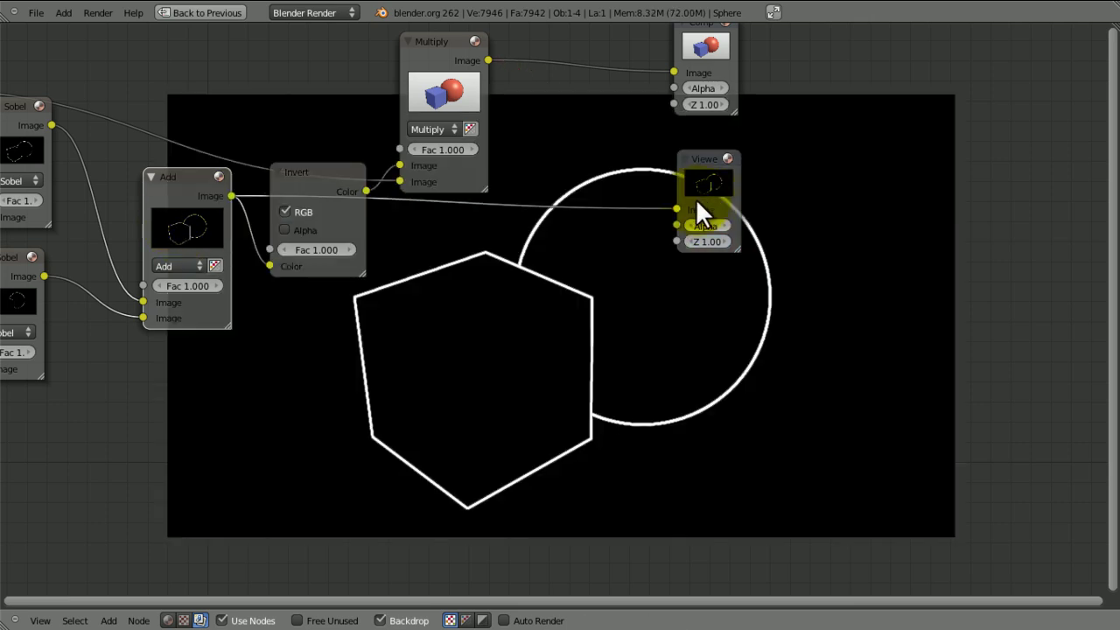
key("Home")
right_click(160, 378)
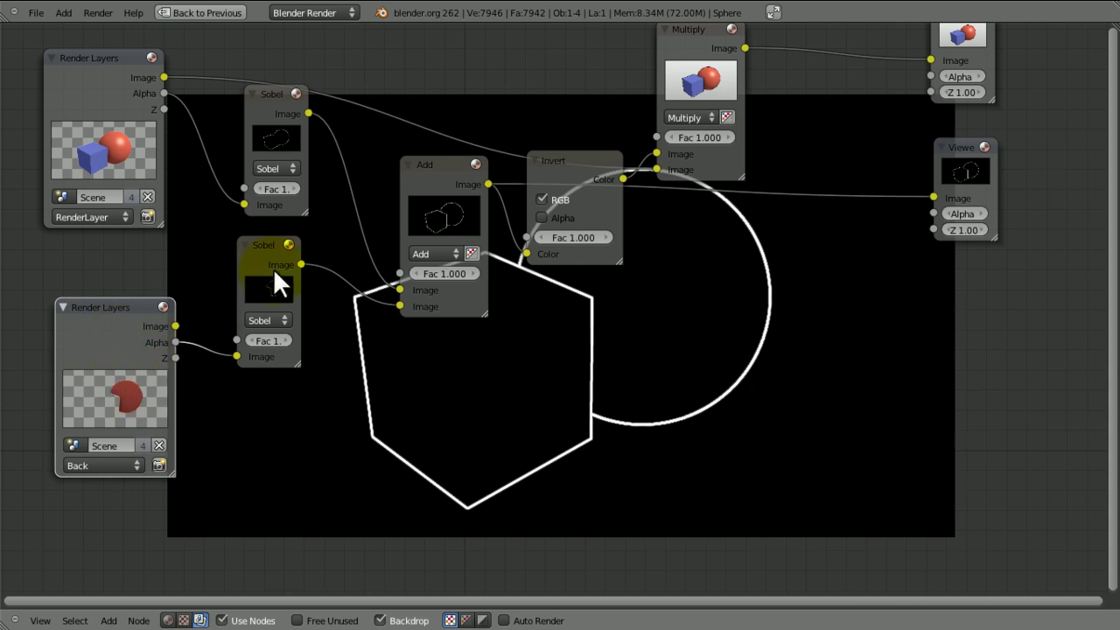
left_click(295, 142)
left_click(245, 297)
middle_click_drag(704, 319, 685, 293)
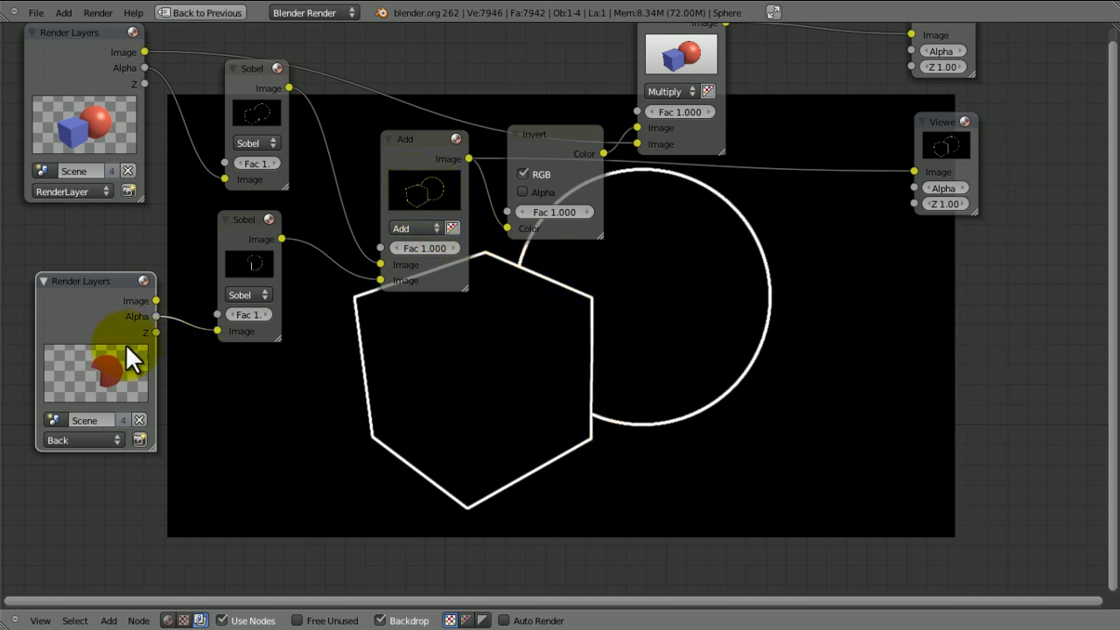
Reconnect the Multiply node's output to the Viewer and place the Viewer node directly below the Composite node
middle_click_drag(542, 261, 402, 322)
left_click(693, 257)
left_click_drag(461, 138, 683, 226)
left_click(710, 158)
left_click(674, 267, "shift")
left_click_drag(674, 266, 616, 211)
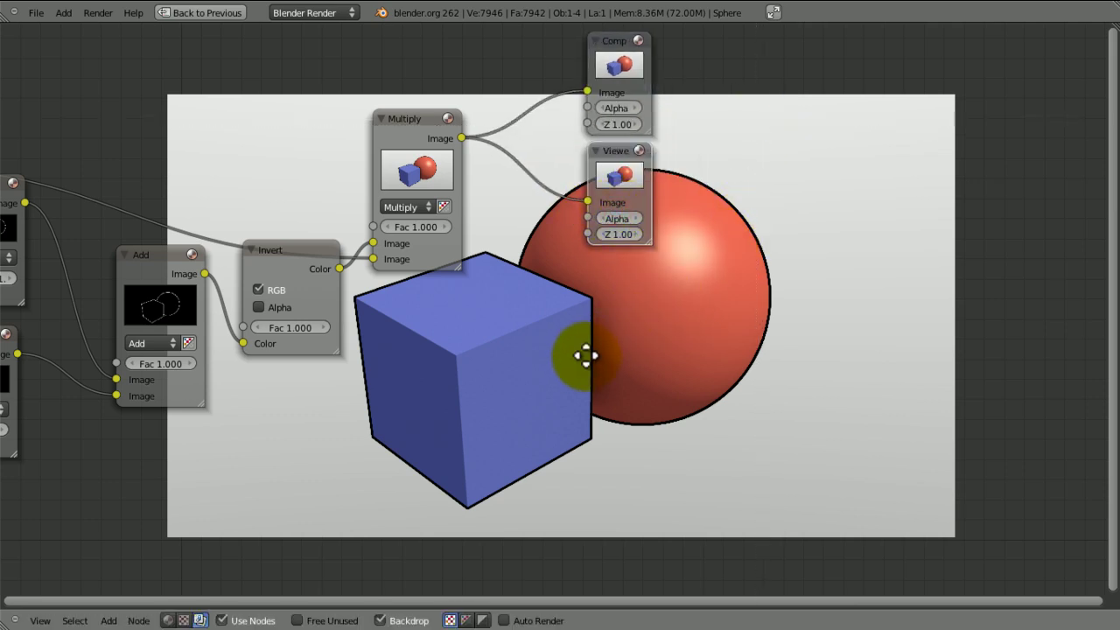
mouse_move(619, 334)
middle_mouse_down()
mouse_move(767, 272)
mouse_move(787, 276)
middle_mouse_up()
middle_click_drag(695, 289, 787, 292)
scroll(844, 300, "up", 1)
scroll(849, 320, "down", 1)
middle_click_drag(850, 320, 827, 370)
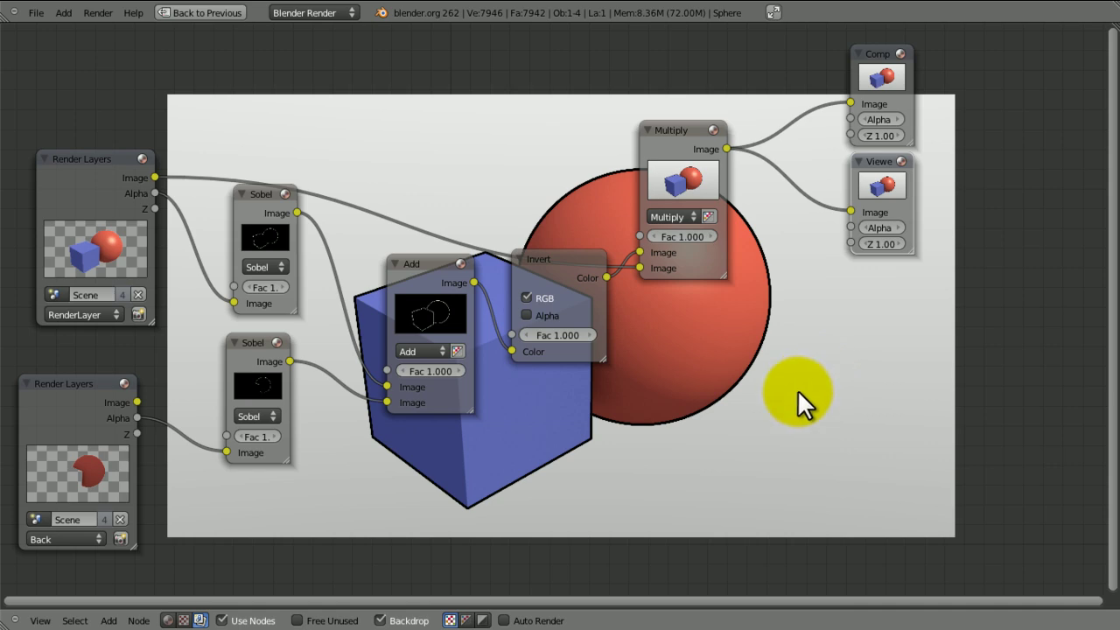
middle_click_drag(797, 389, 836, 309)
Switch to the Default screen layout, select the cube, and open its material's transparency settings
key("ctrl+Right")
left_click(767, 302)
key("Escape")
right_click(493, 288)
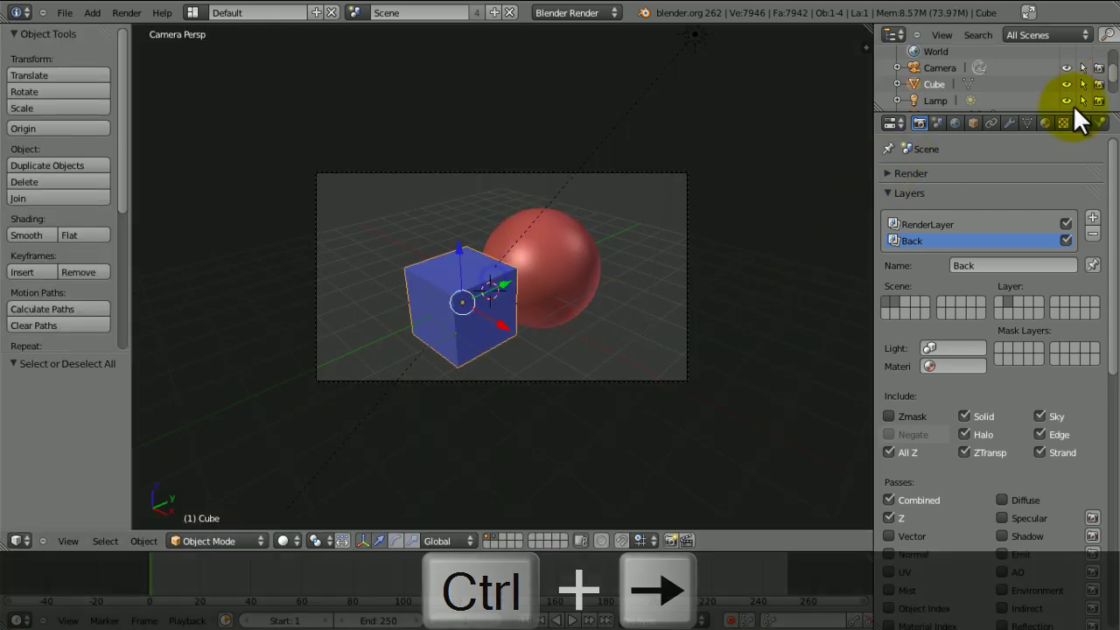
left_click(1044, 123)
scroll(1108, 206, "down", 4)
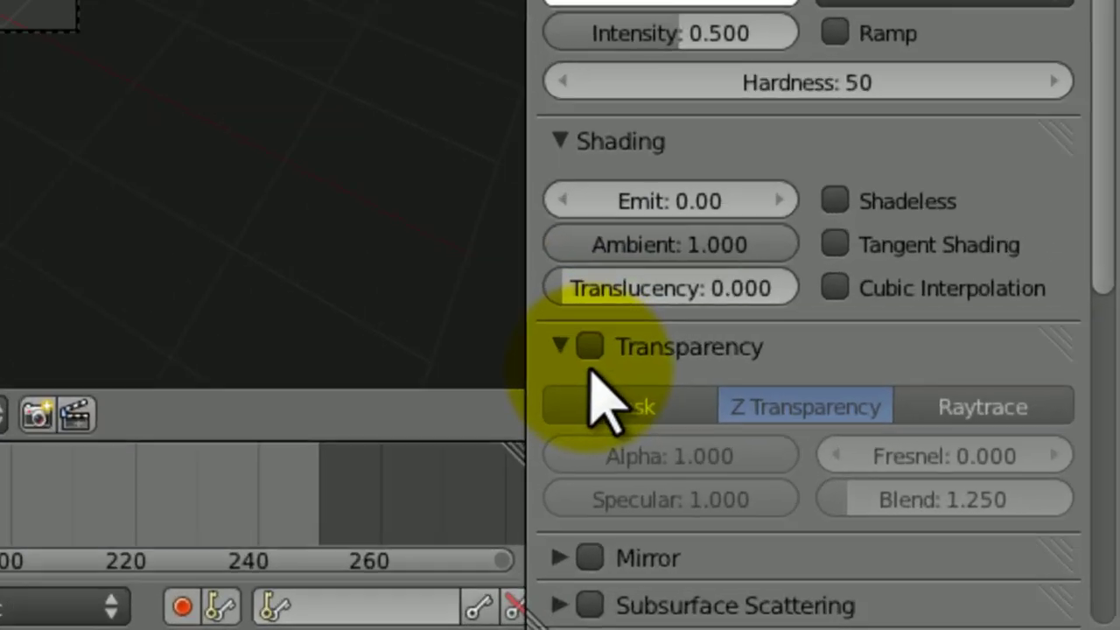
Enable Z Transparency on the cube's material and lower its alpha to 0.144
left_click(589, 347)
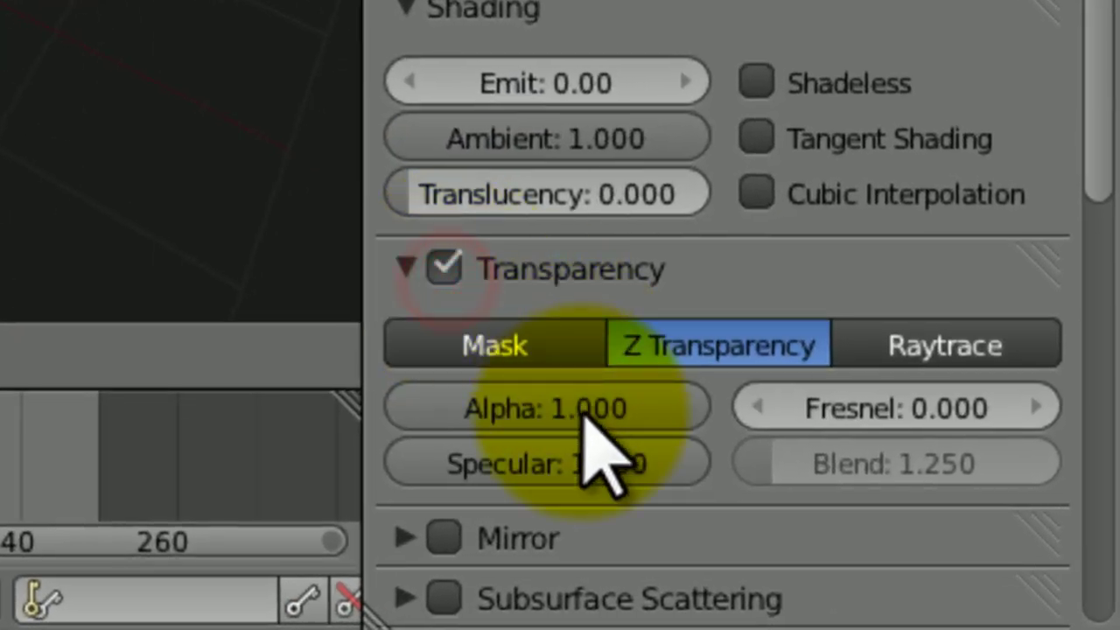
left_click_drag(697, 450, 513, 469)
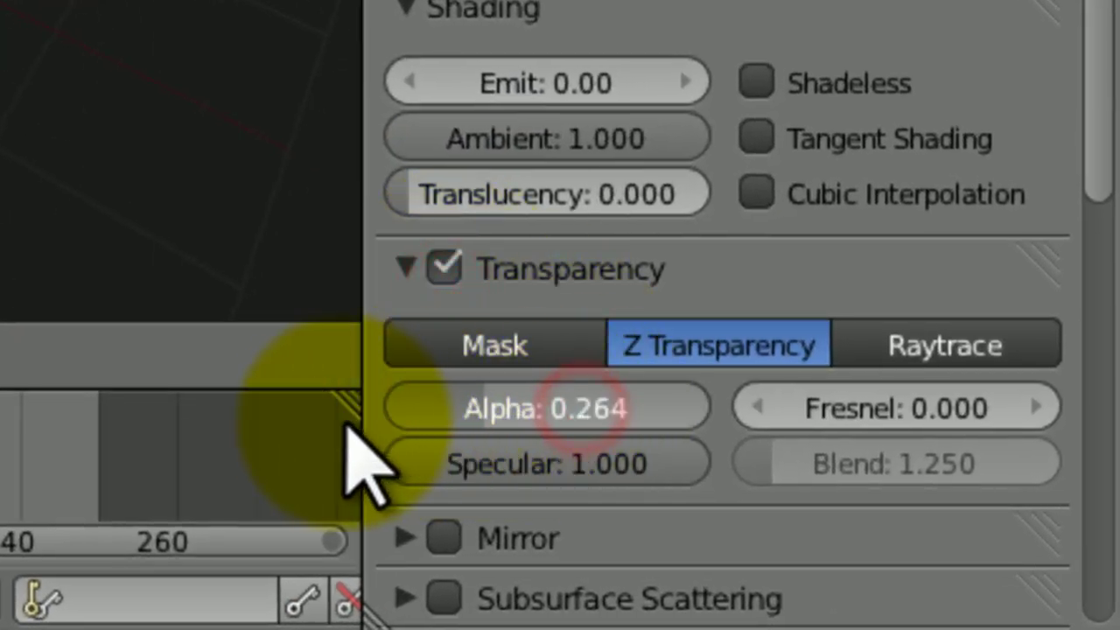
left_click_drag(346, 426, 310, 432)
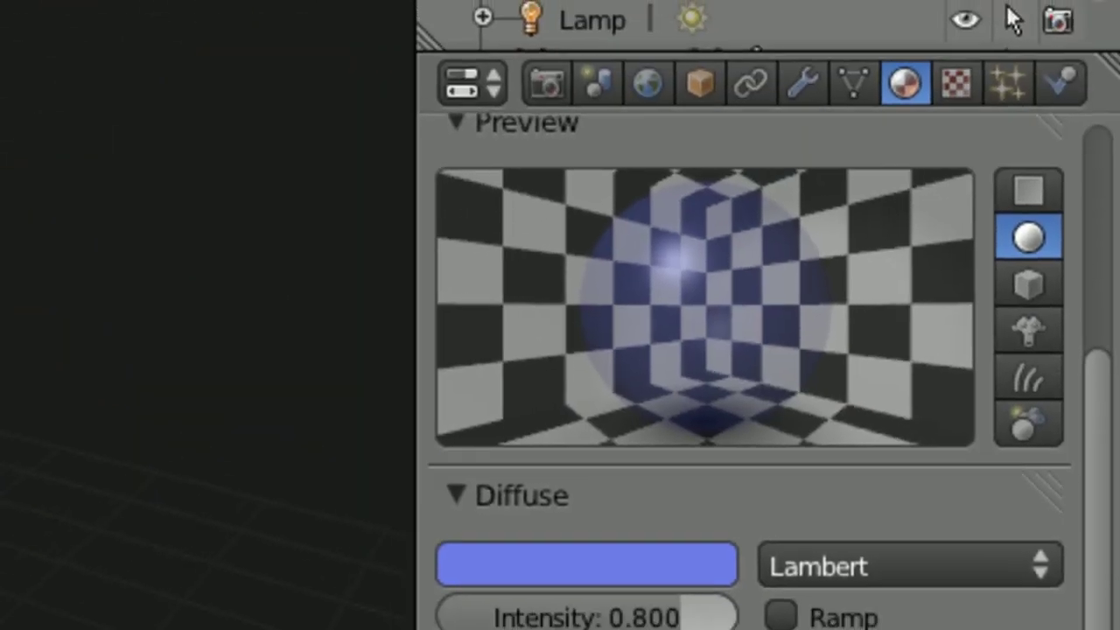
Render the scene and return to the Compositing layout's node editor to inspect the outlines around the transparent cube
key("F12")
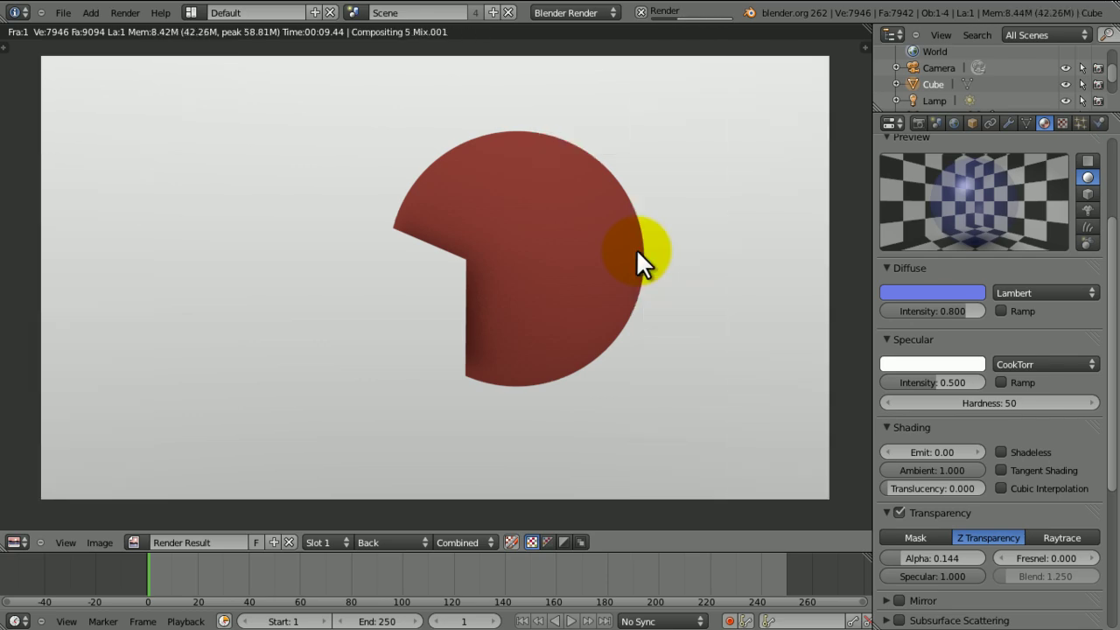
key("ctrl+Left")
key("ctrl+Left")
middle_click_drag(640, 259, 680, 218)
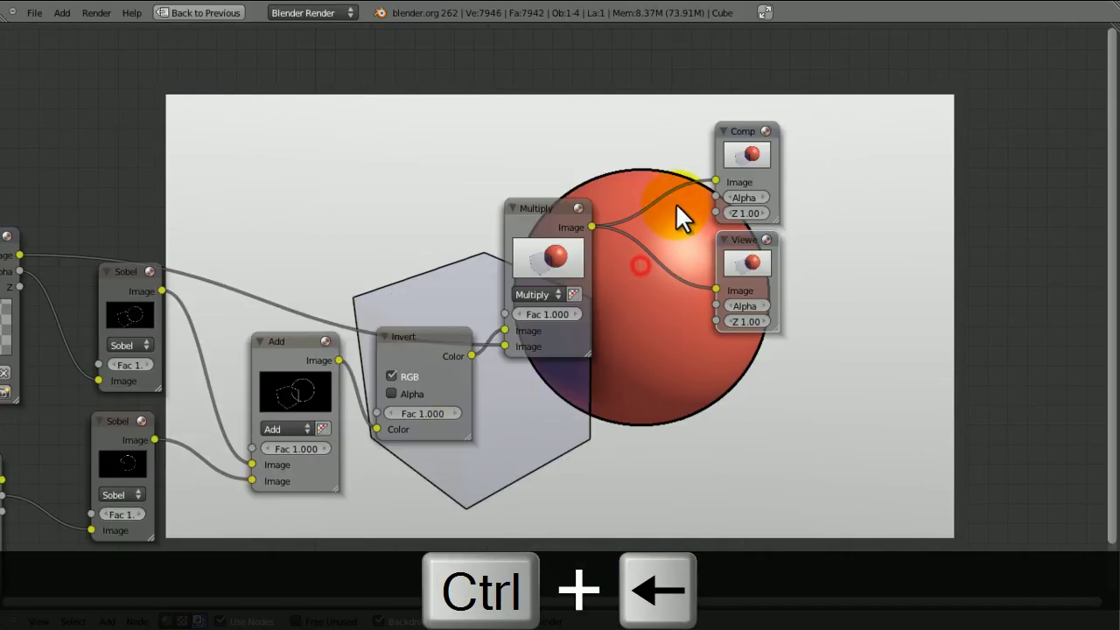
middle_click_drag(746, 140, 762, 88)
middle_click_drag(673, 273, 735, 219)
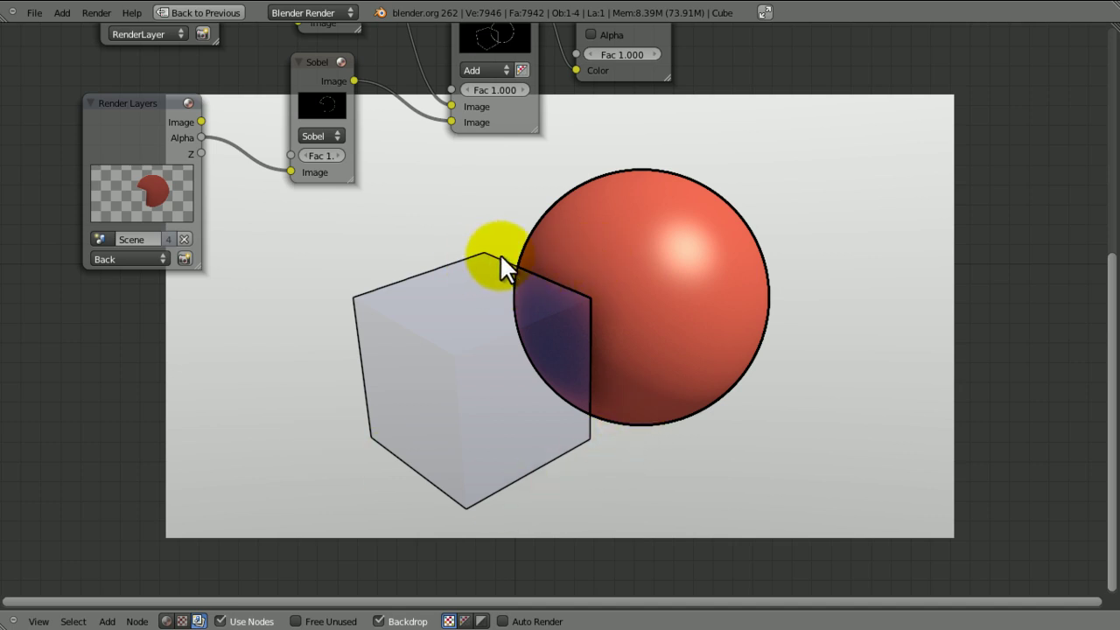
middle_click_drag(502, 260, 332, 251)
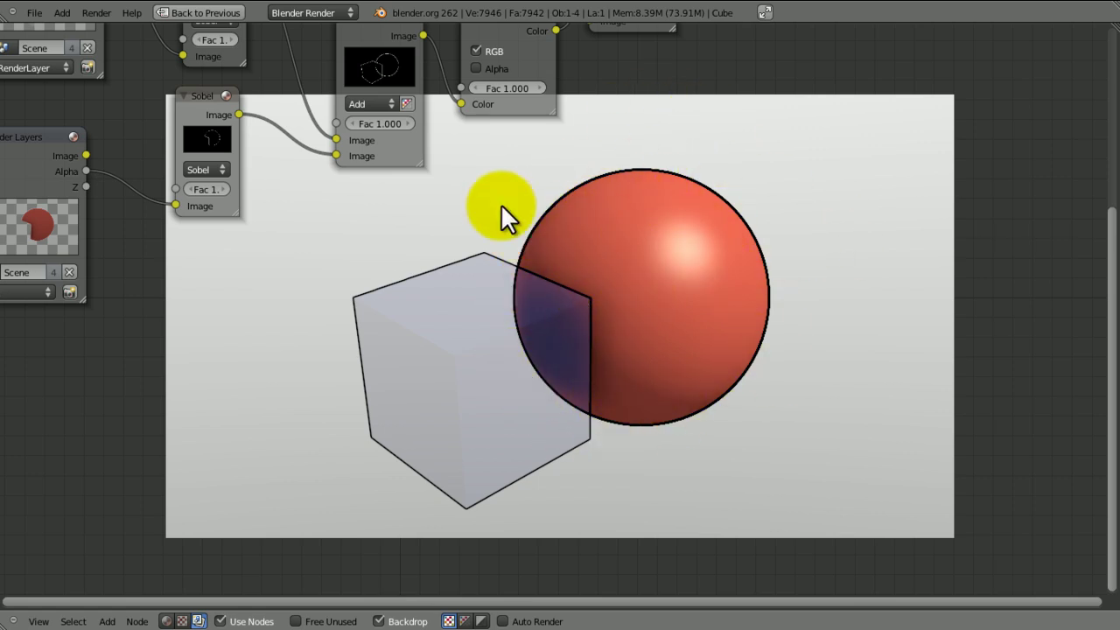
Move both Render Layers nodes farther from the Sobel nodes to make room for additional nodes
middle_click_drag(477, 199, 632, 315)
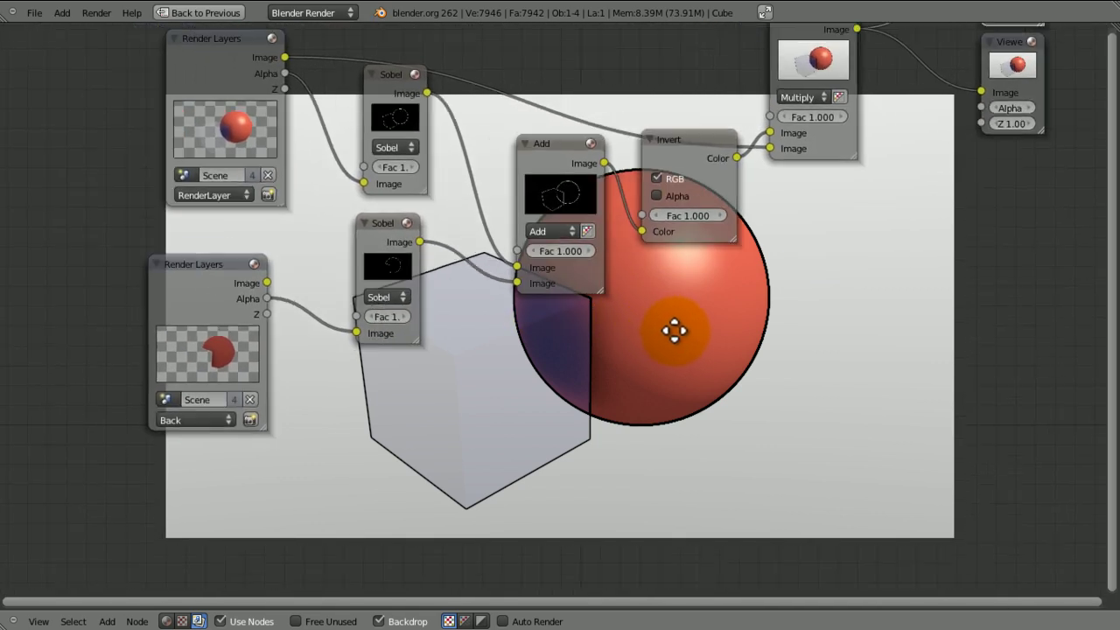
middle_click_drag(674, 330, 797, 354)
left_click_drag(370, 134, 124, 122)
left_click_drag(305, 370, 125, 366)
Insert a Math node set to Greater Than between the RenderLayer node's Alpha output and the first Sobel node
key("shift+a")
mouse_move(313, 221)
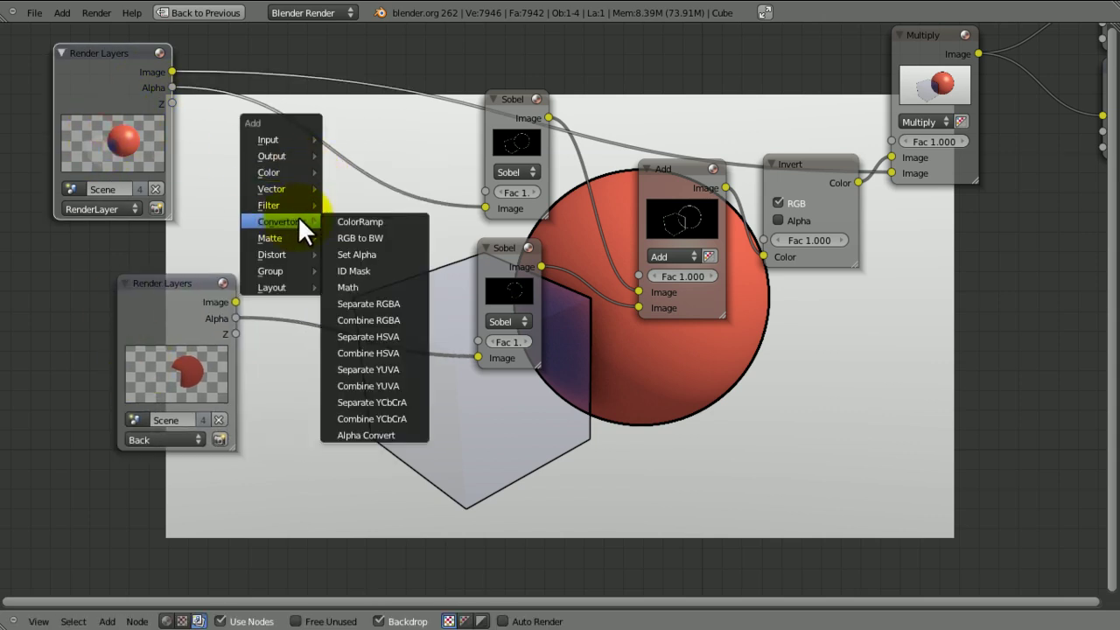
left_click(352, 284)
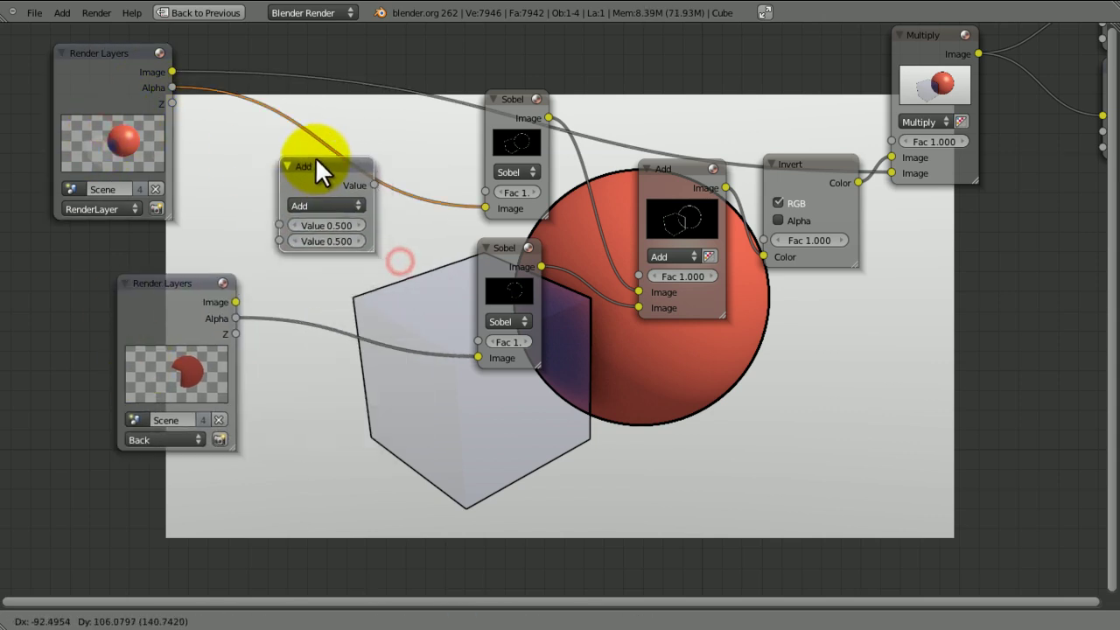
left_click(314, 163)
left_click(313, 181)
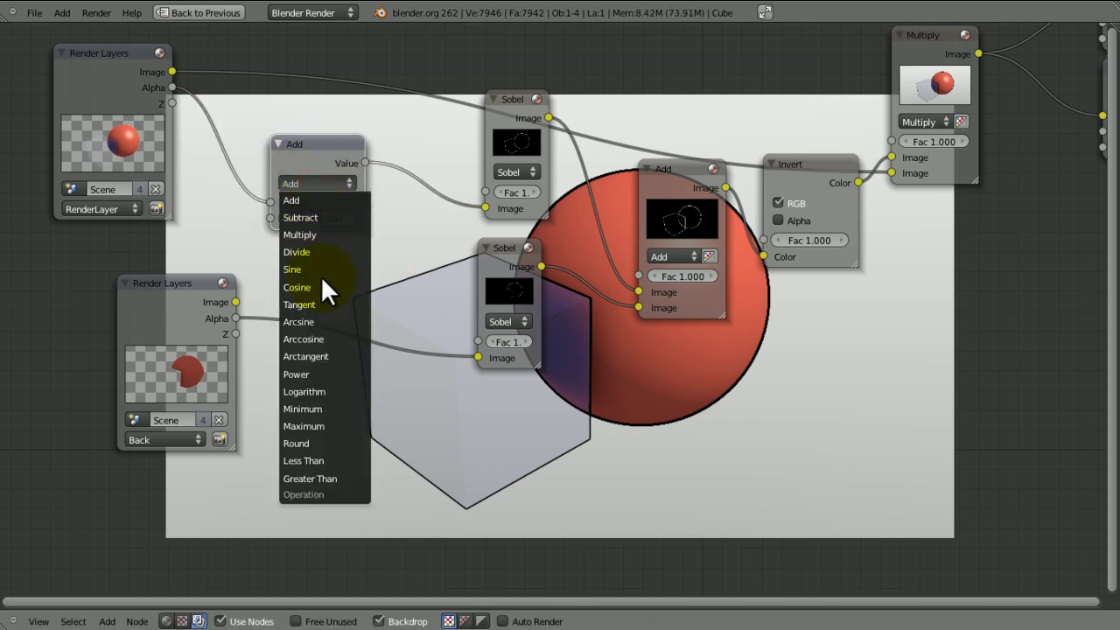
left_click(320, 477)
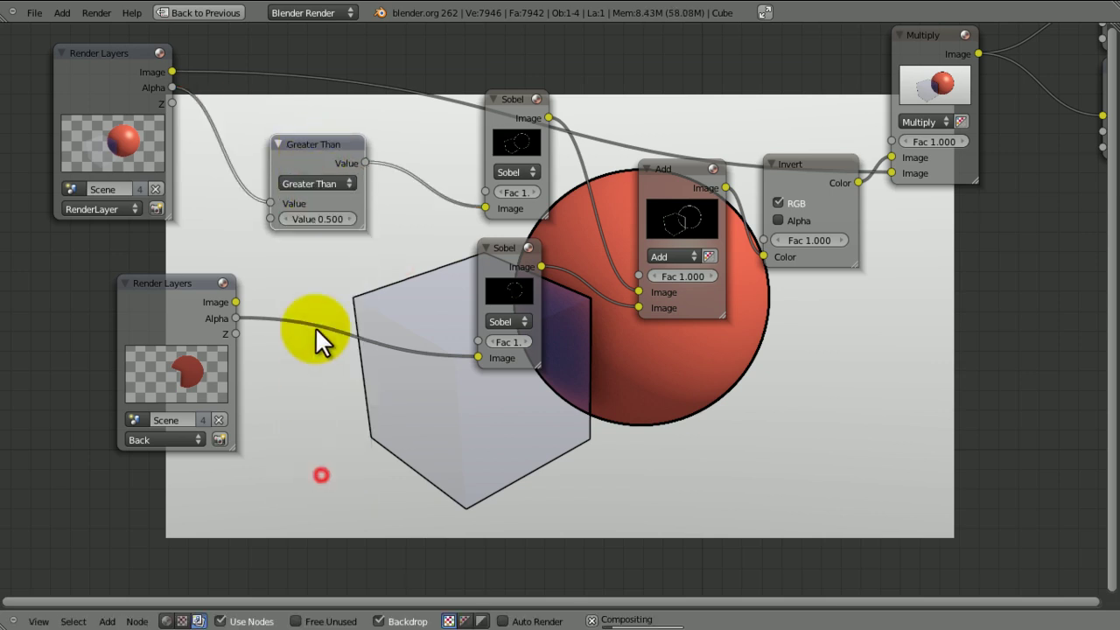
Set the Greater Than node's threshold value to 0 and check the transparent cube's outline in the backdrop
left_click(307, 219)
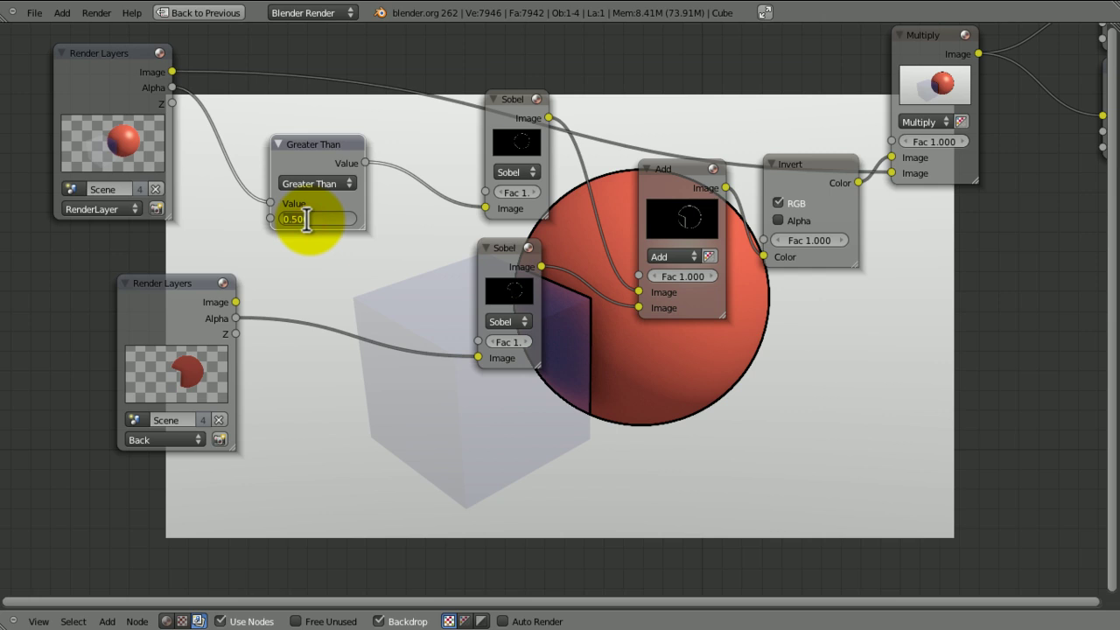
type("0")
key("Return")
middle_click_drag(647, 486, 383, 315)
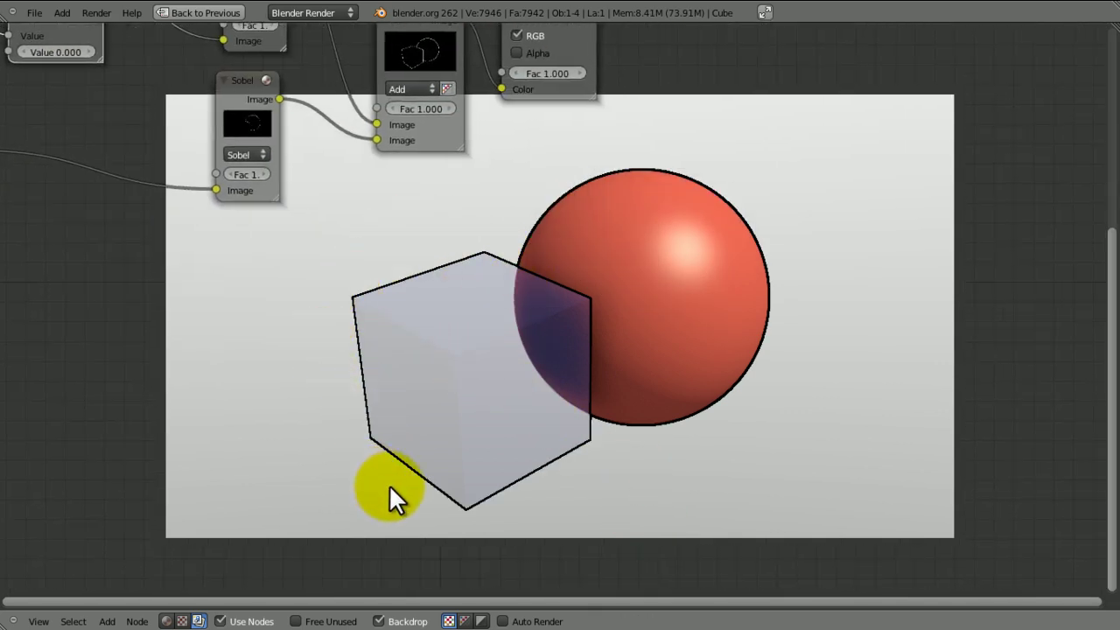
Link the RenderLayer node's Alpha directly to the first Sobel node to compare the outlines, and restore the Greater Than link
middle_click_drag(440, 210, 650, 386)
middle_click_drag(356, 234, 442, 287)
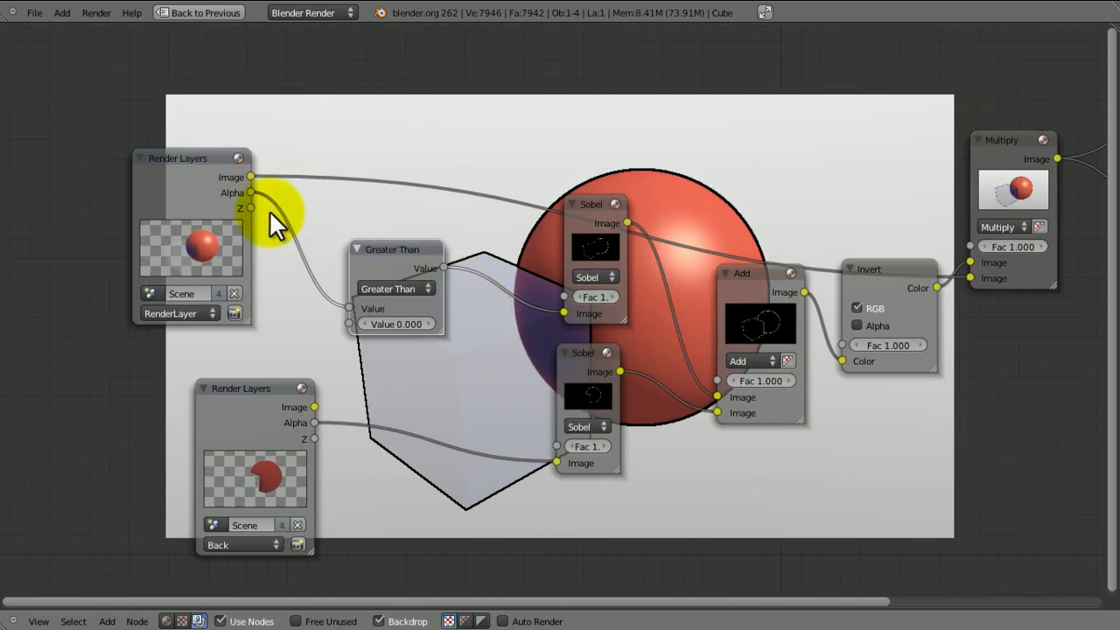
left_click_drag(251, 191, 575, 310)
middle_click_drag(723, 394, 516, 121)
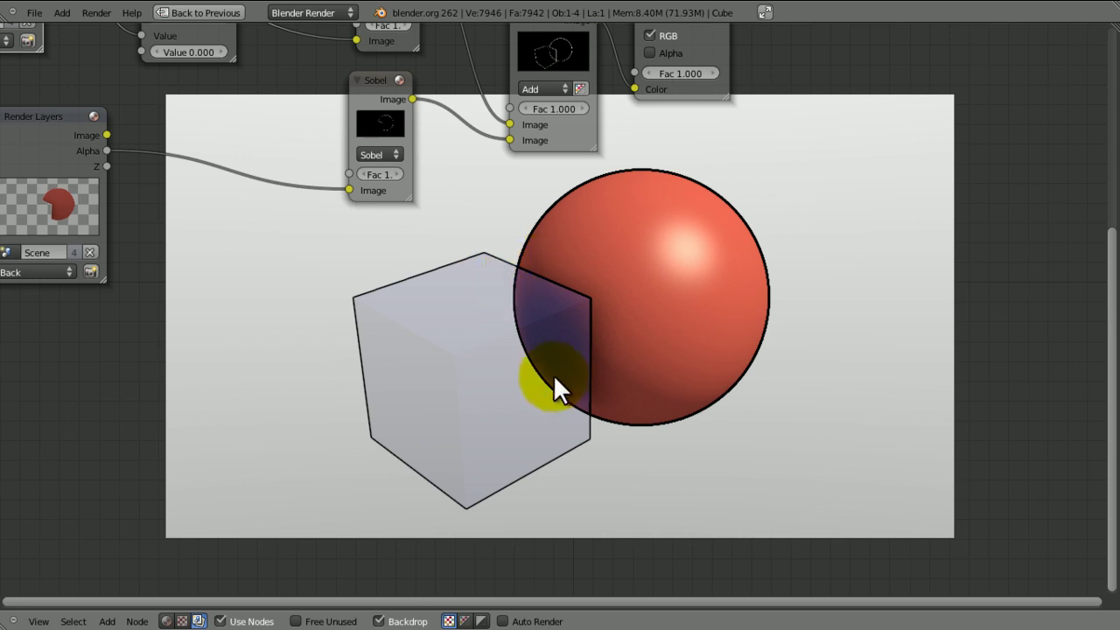
middle_click_drag(506, 286, 669, 496)
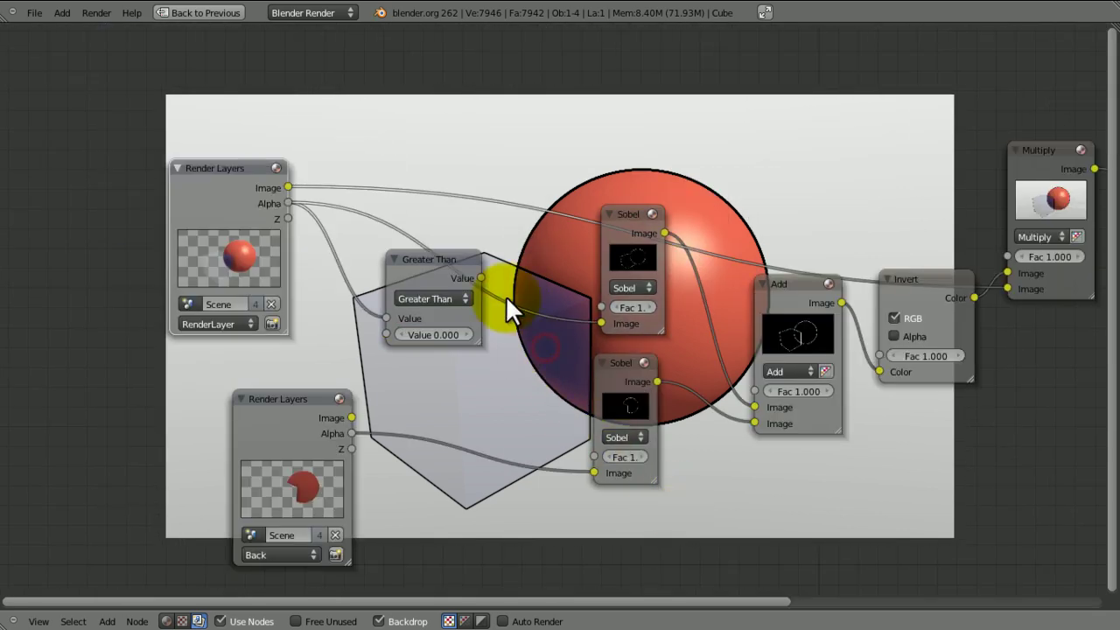
left_click_drag(481, 278, 600, 323)
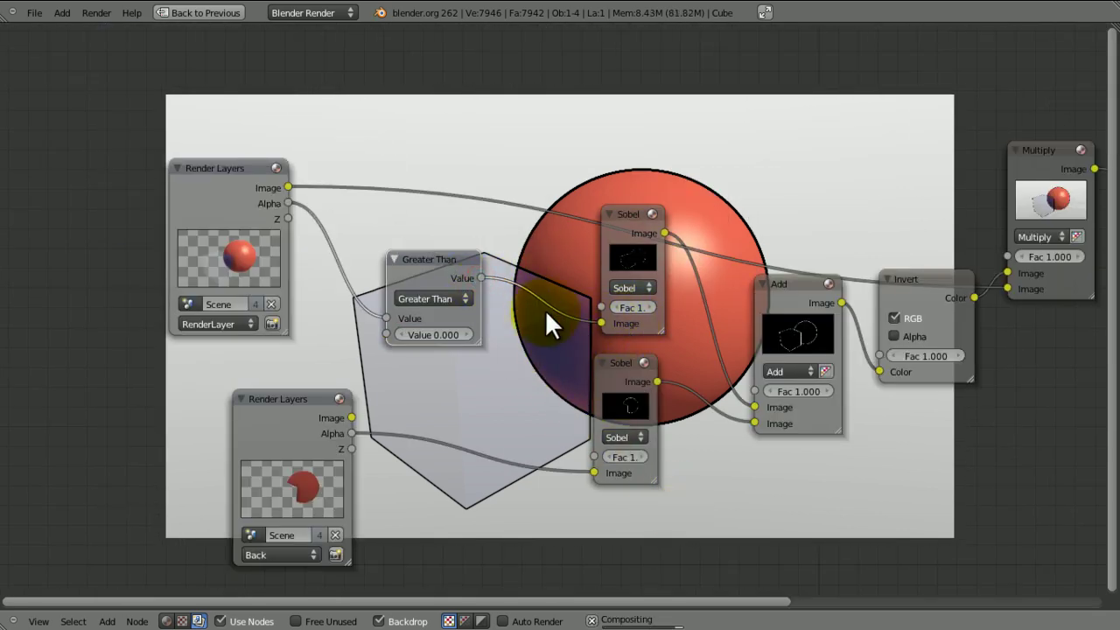
middle_click_drag(498, 324, 915, 357)
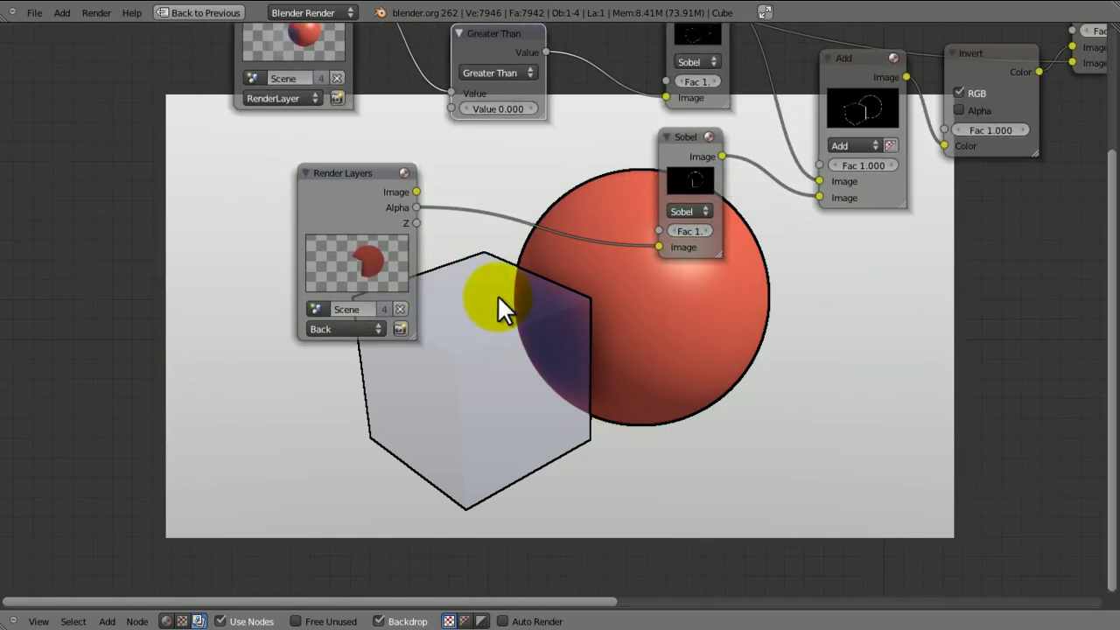
Disable Transparency on the cube's material in the Default layout and render the scene
key("ctrl+Right")
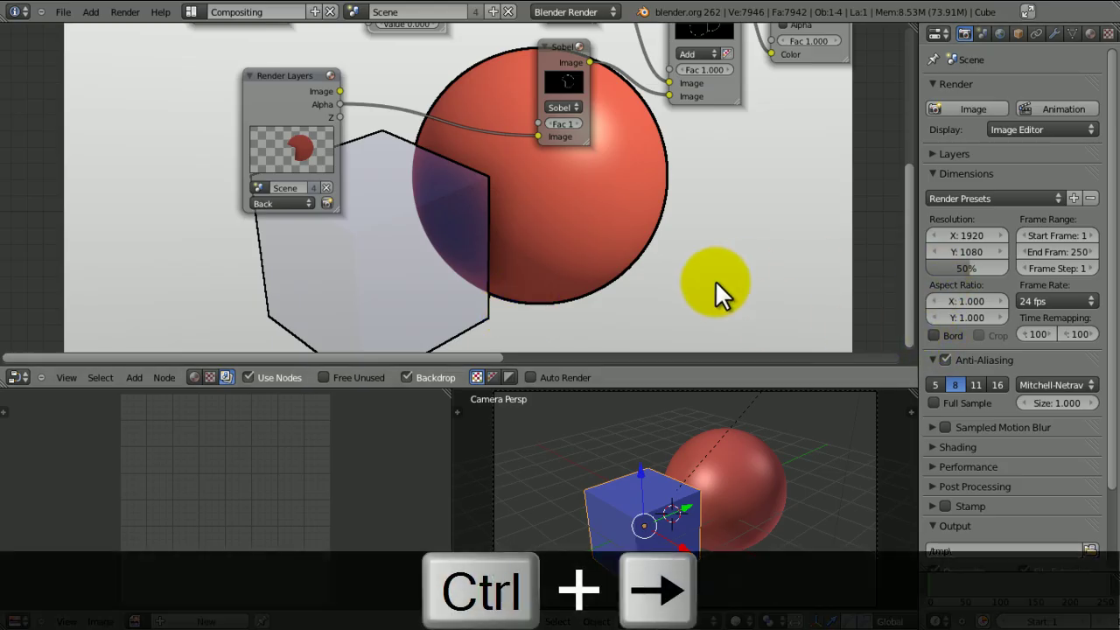
key("ctrl+Right")
key("Escape")
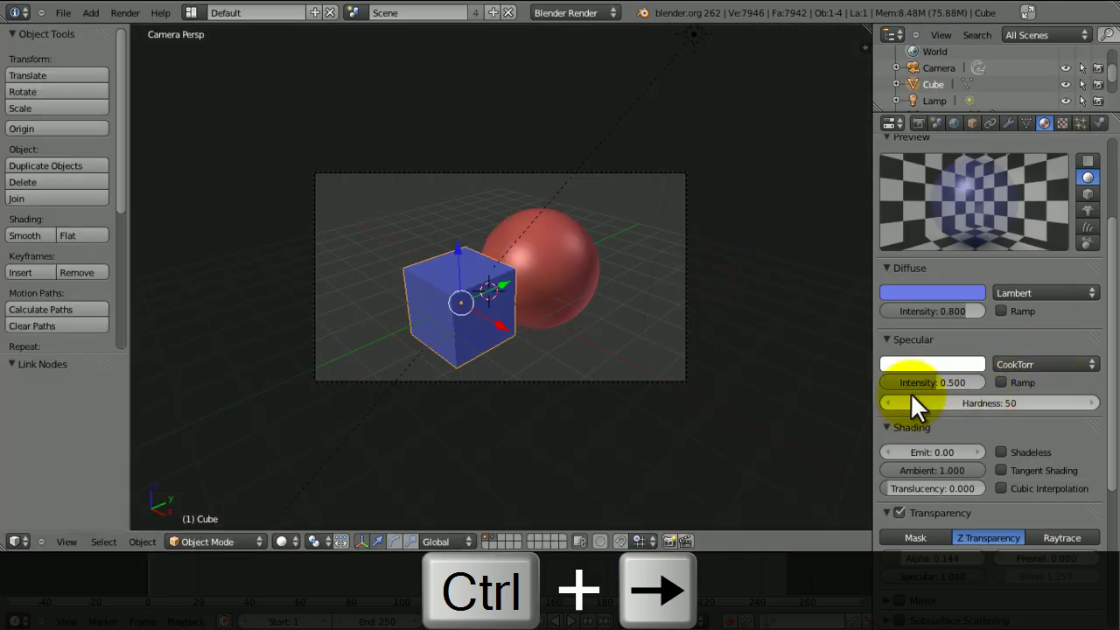
left_click(899, 512)
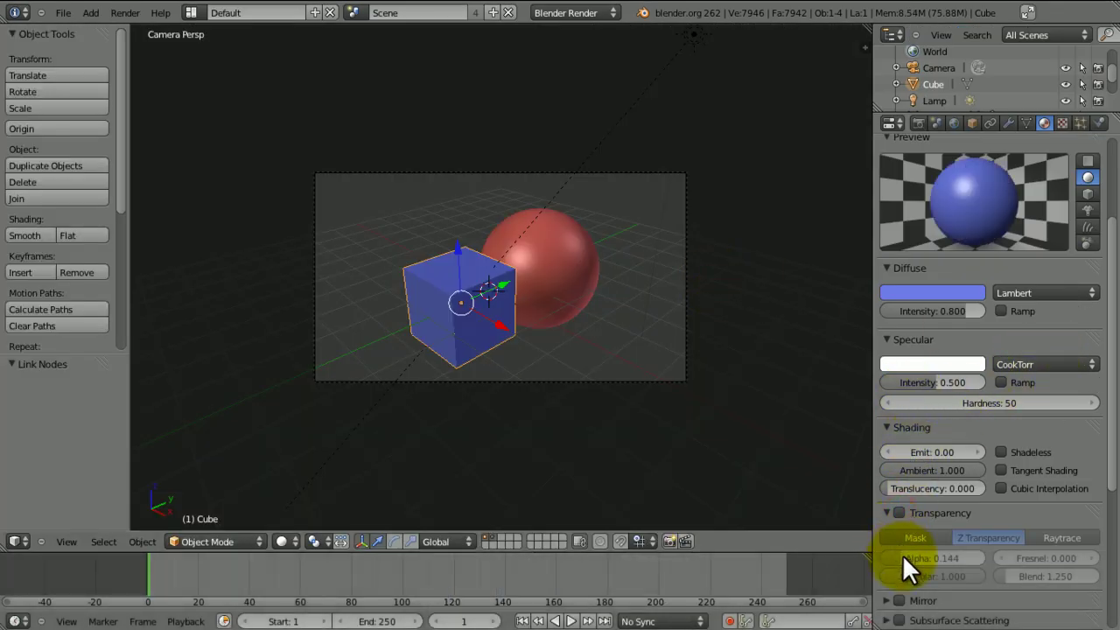
key("F12")
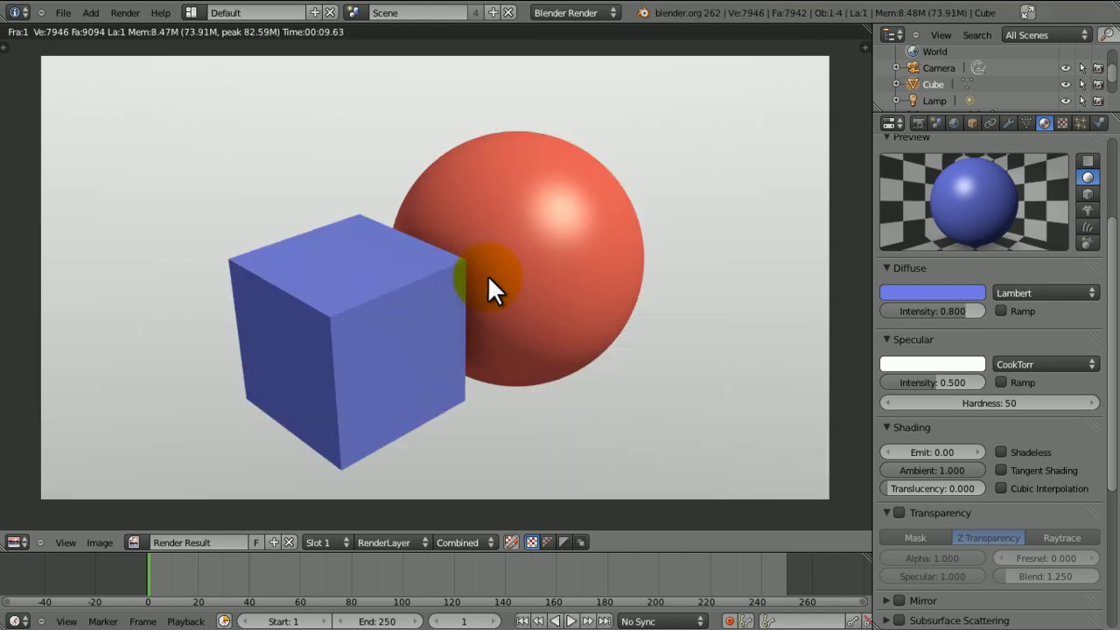
Return to the maximized compositing node editor, check the opaque cube's outlines, and move the Back Render Layers node closer to its Sobel node
key("ctrl+Left")
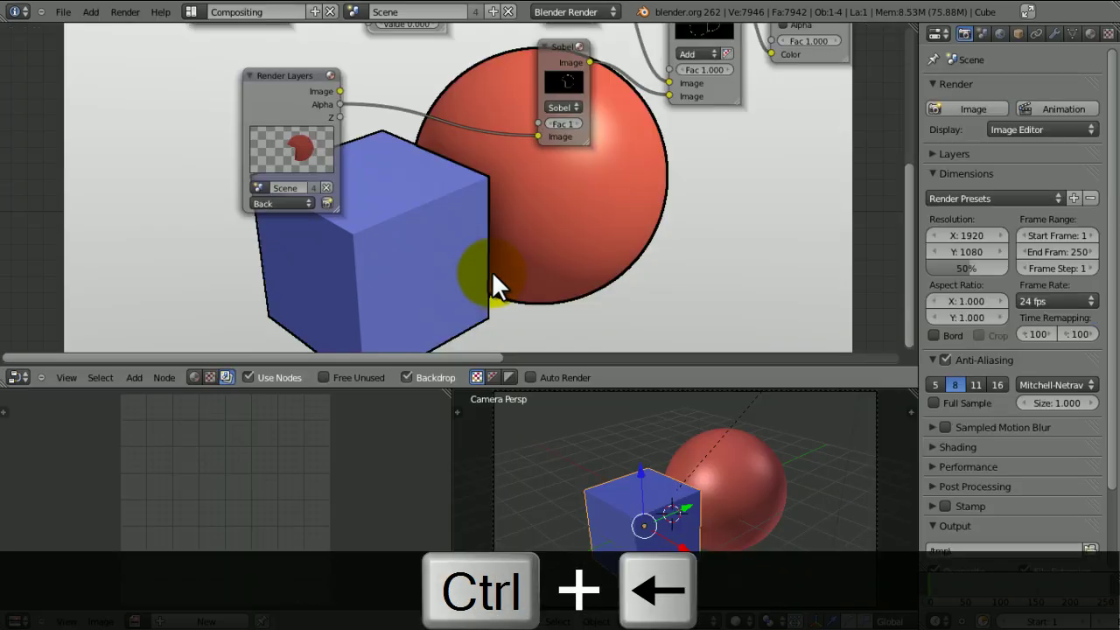
key("ctrl+Up")
middle_click_drag(517, 258, 512, 363)
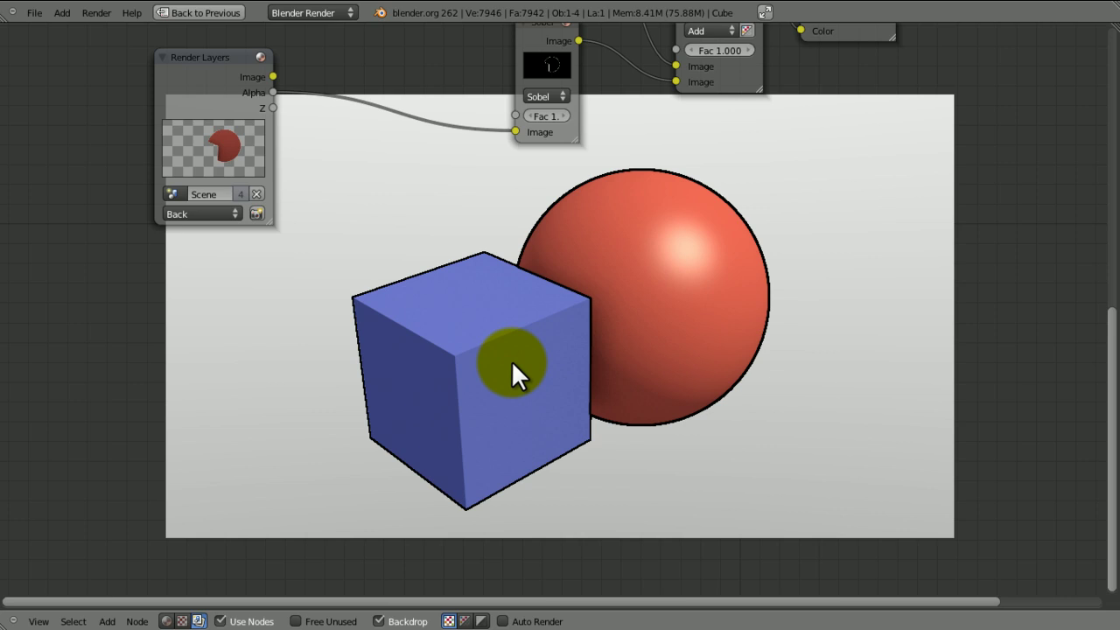
middle_click_drag(461, 315, 543, 378)
left_click_drag(125, 332, 301, 371)
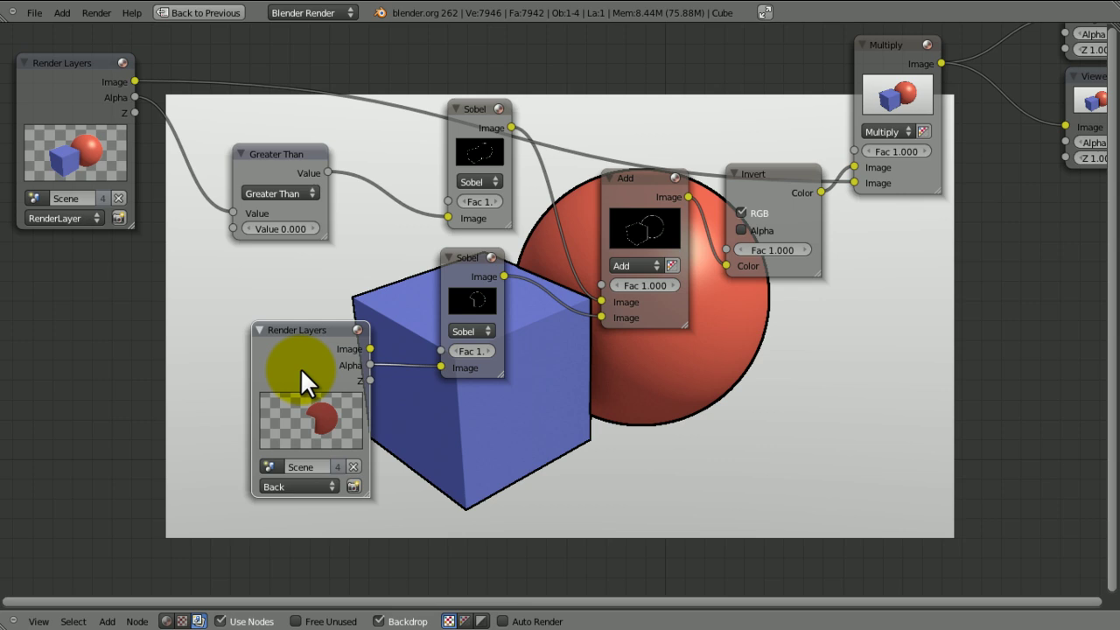